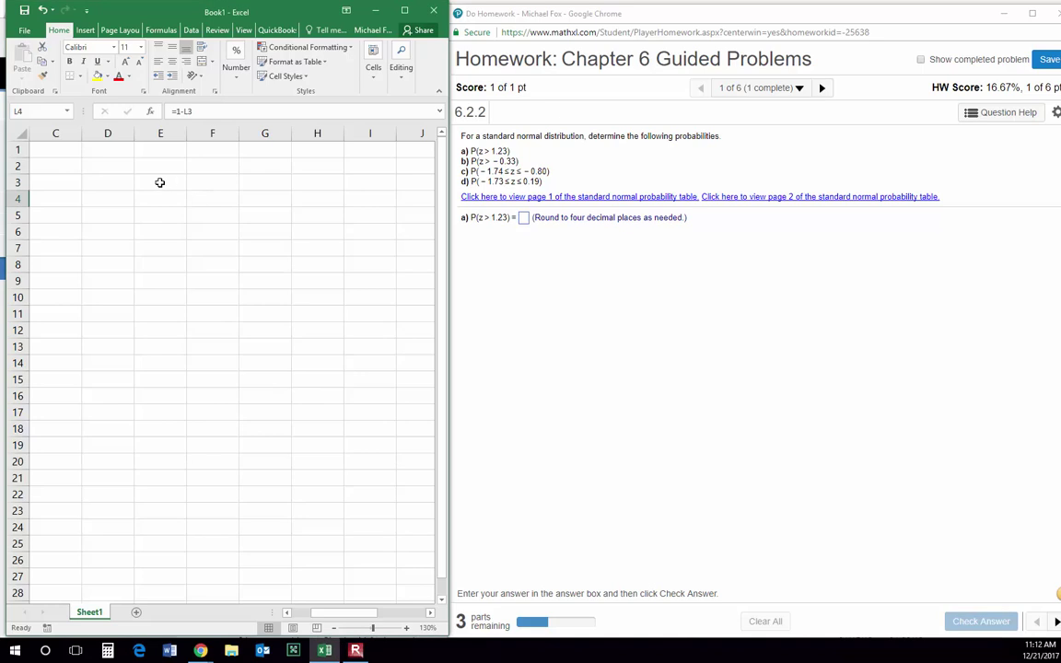
- Enter the formula =norm.s.dist(1.23,true) in cell E3 for the cumulative standard normal probability
click(166, 182)
text(=)
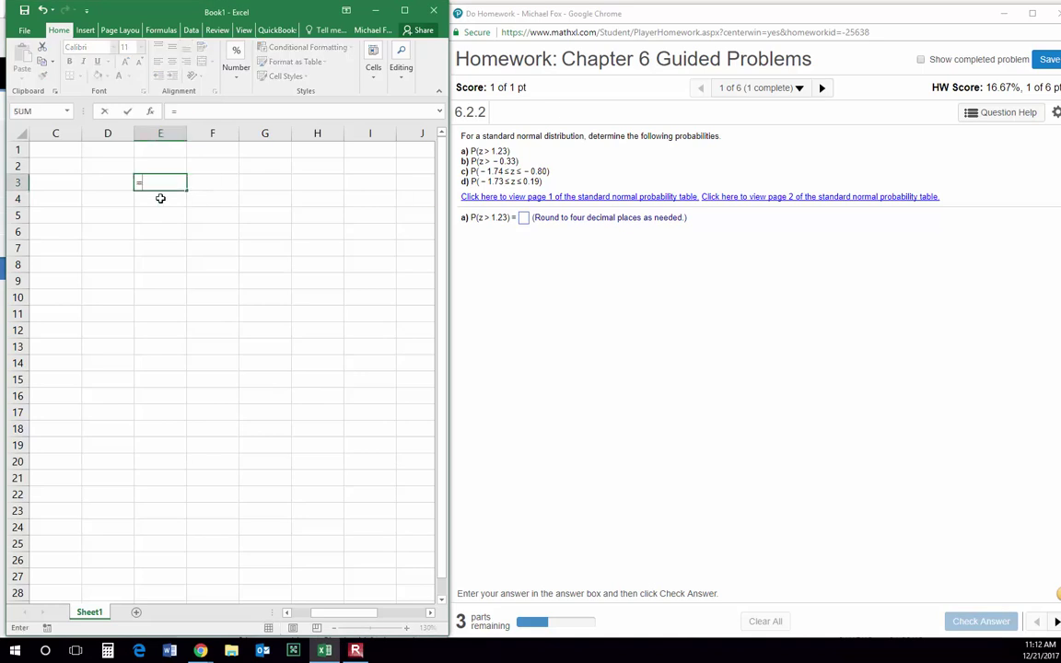
text(norm.s)
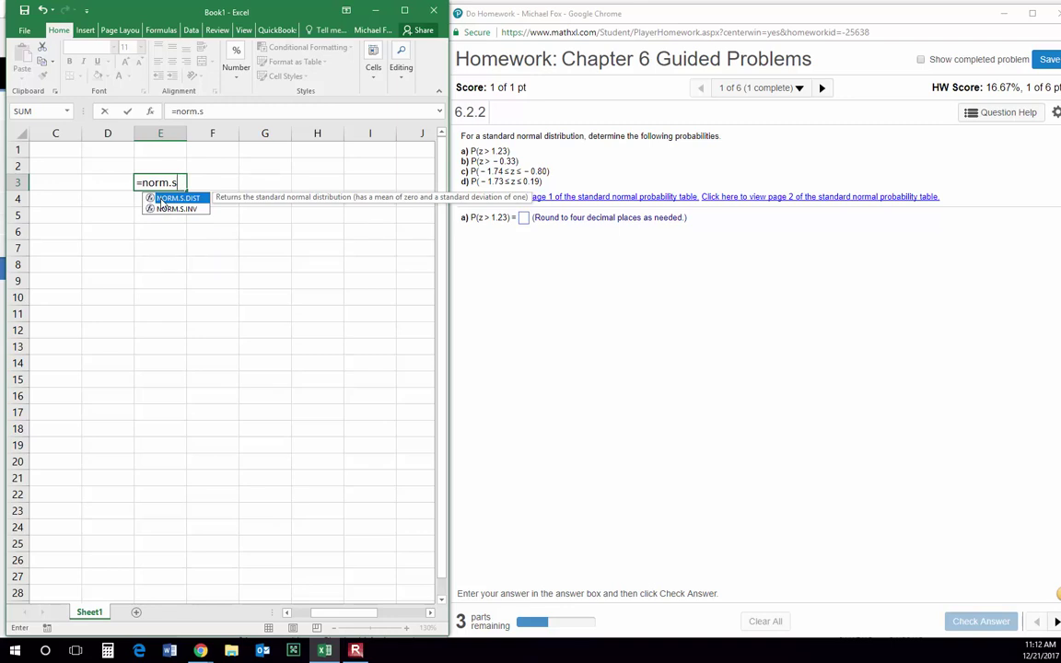
text(.dist()
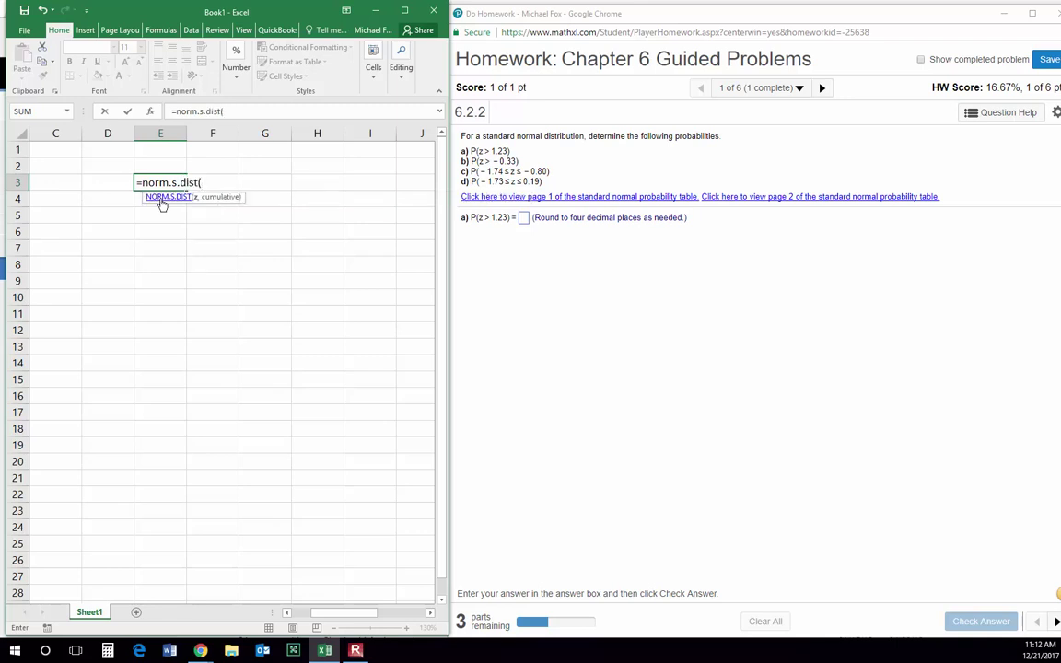
text(1.23,true)
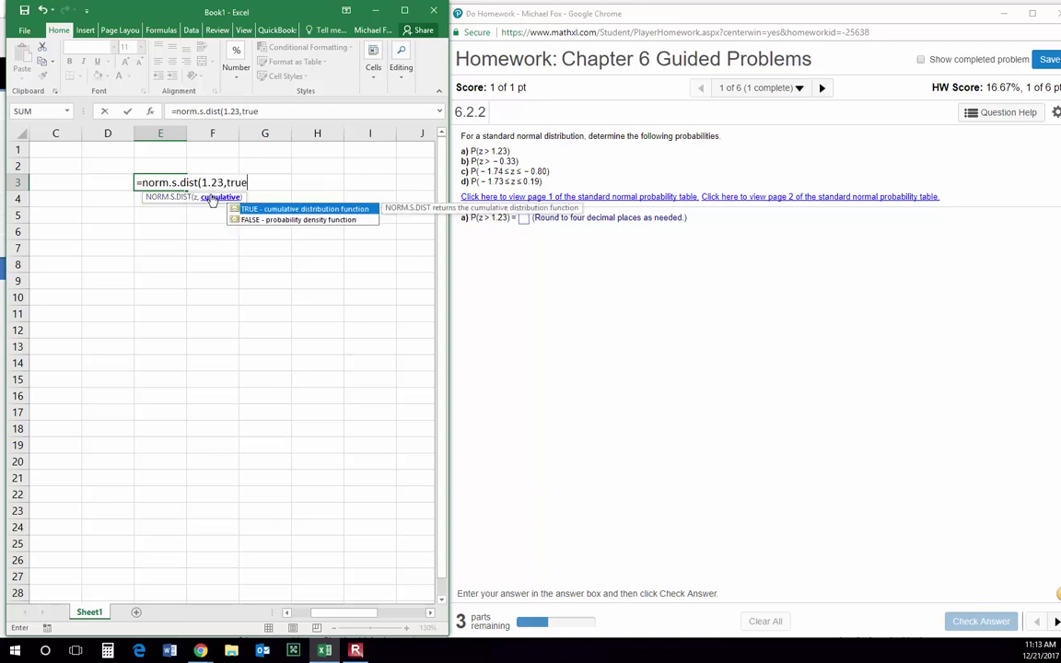
text())
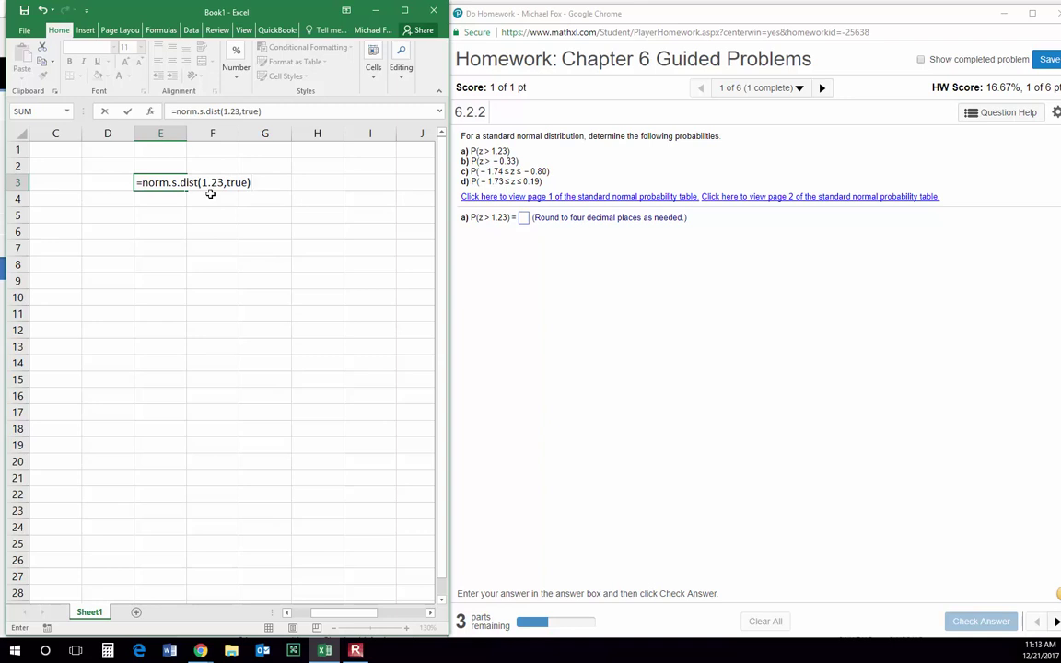
key(Return)
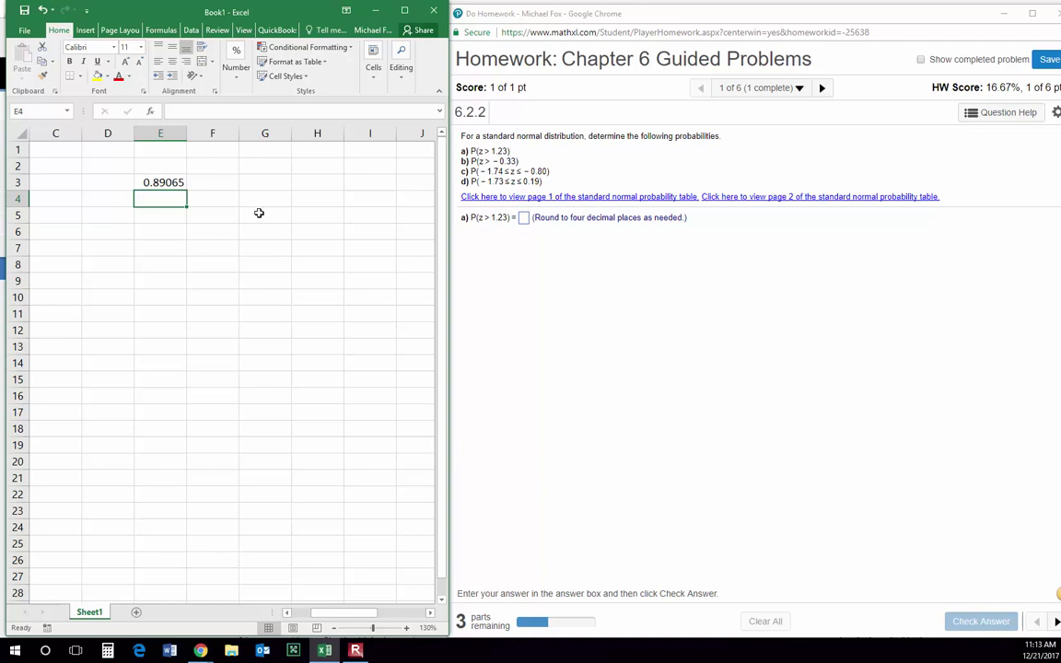
- Enter a formula in cell E4 that subtracts the cumulative probability in E3 from 1
click(177, 182)
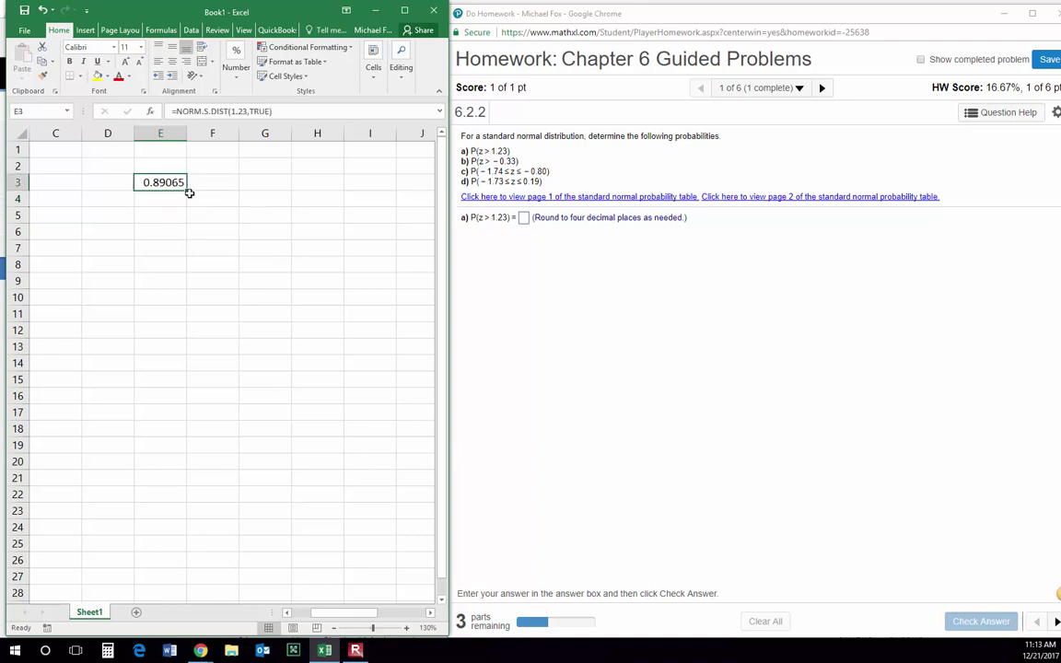
click(168, 199)
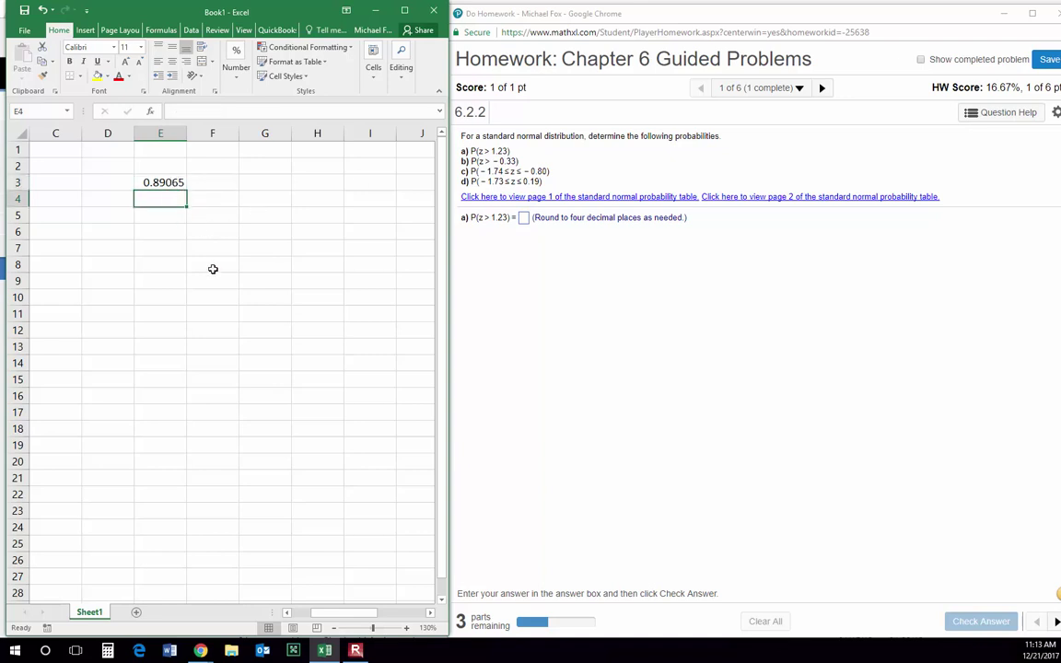
text(=1-)
click(170, 182)
key(Return)
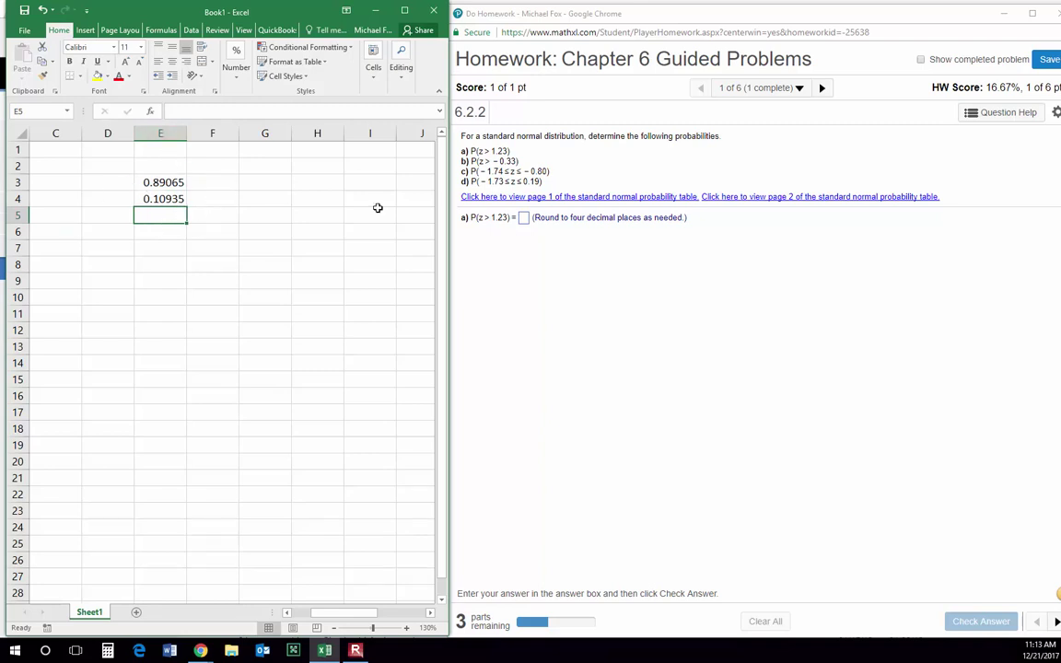
- Widen the spreadsheet window and remove the leftover values in columns L through N
click(172, 199)
click(162, 134)
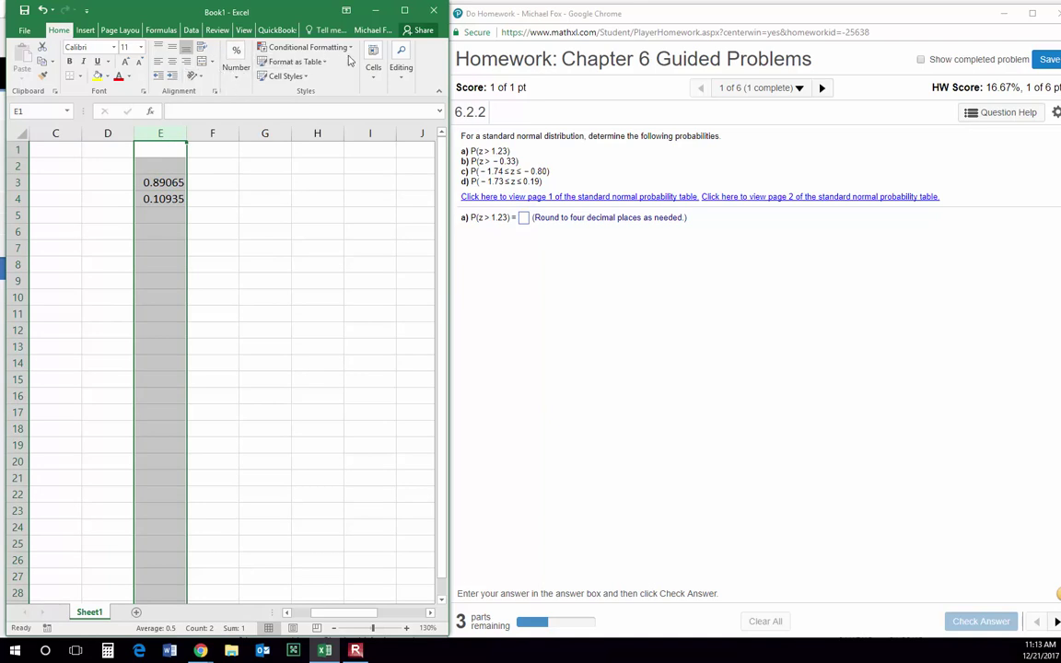
drag(445, 83, 667, 83)
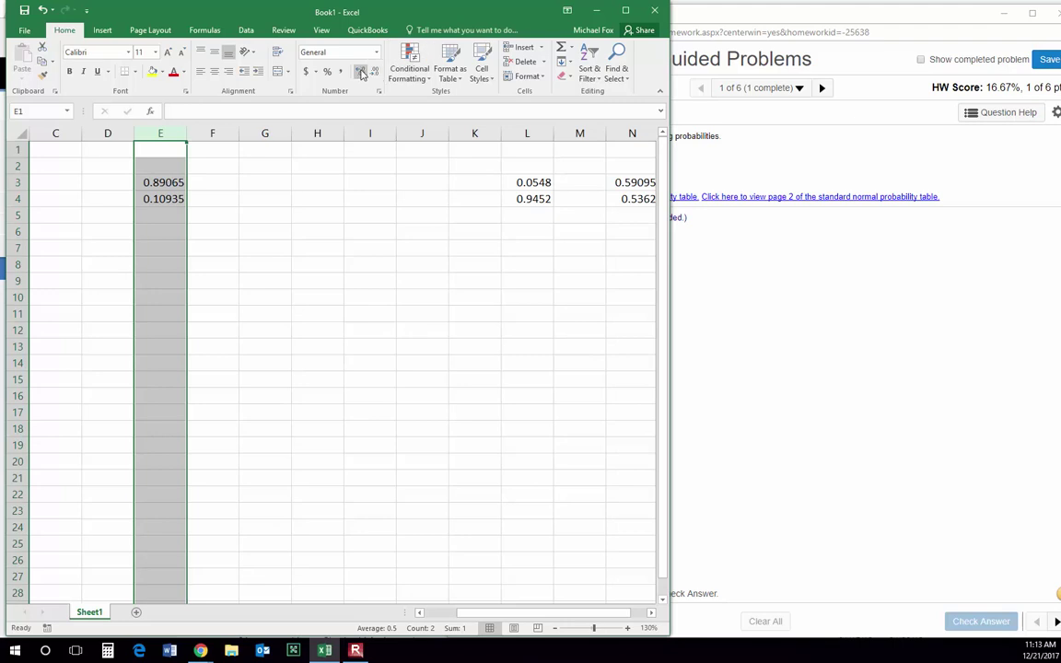
click(226, 213)
drag(160, 166, 158, 330)
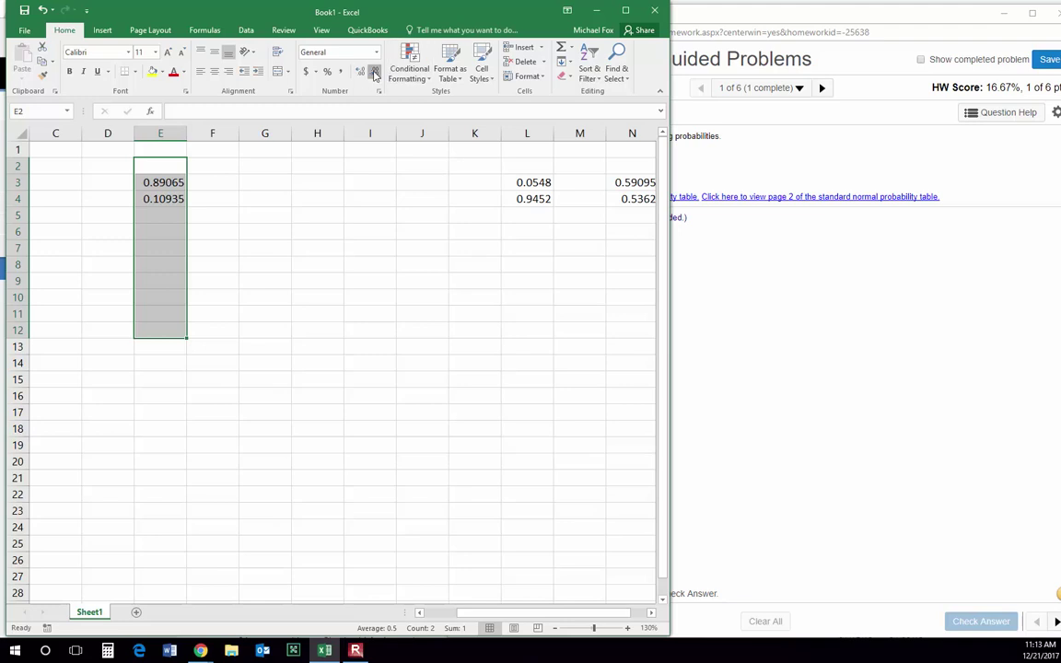
click(349, 248)
click(194, 332)
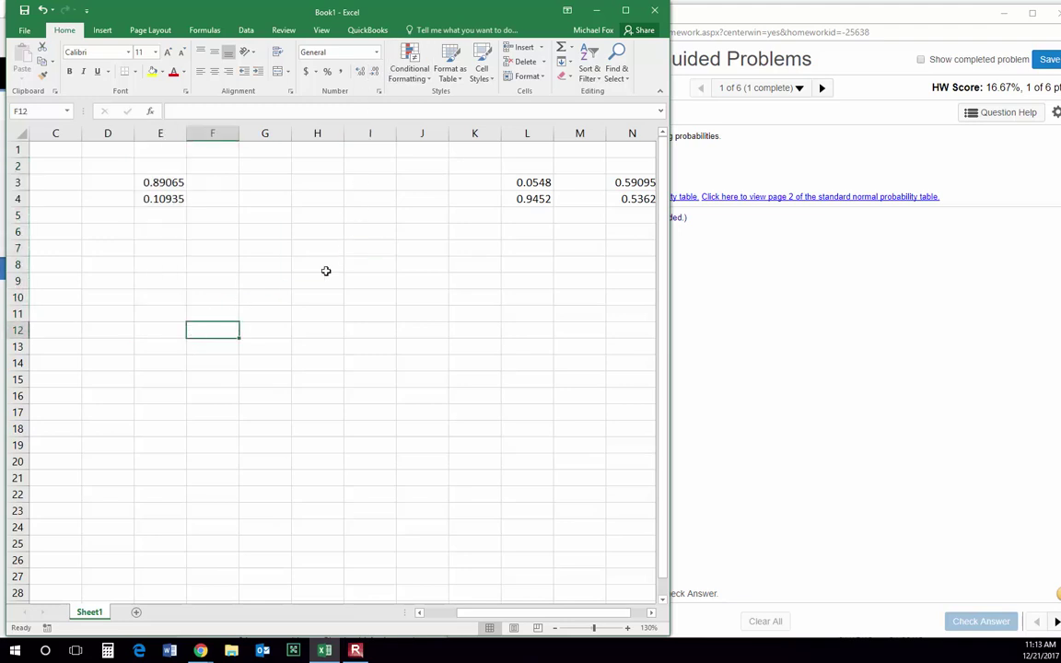
drag(525, 134, 632, 135)
right_click(617, 196)
click(634, 299)
- Format cells E3:E10 to four decimal places and narrow the spreadsheet window to uncover the homework question
drag(149, 181, 149, 298)
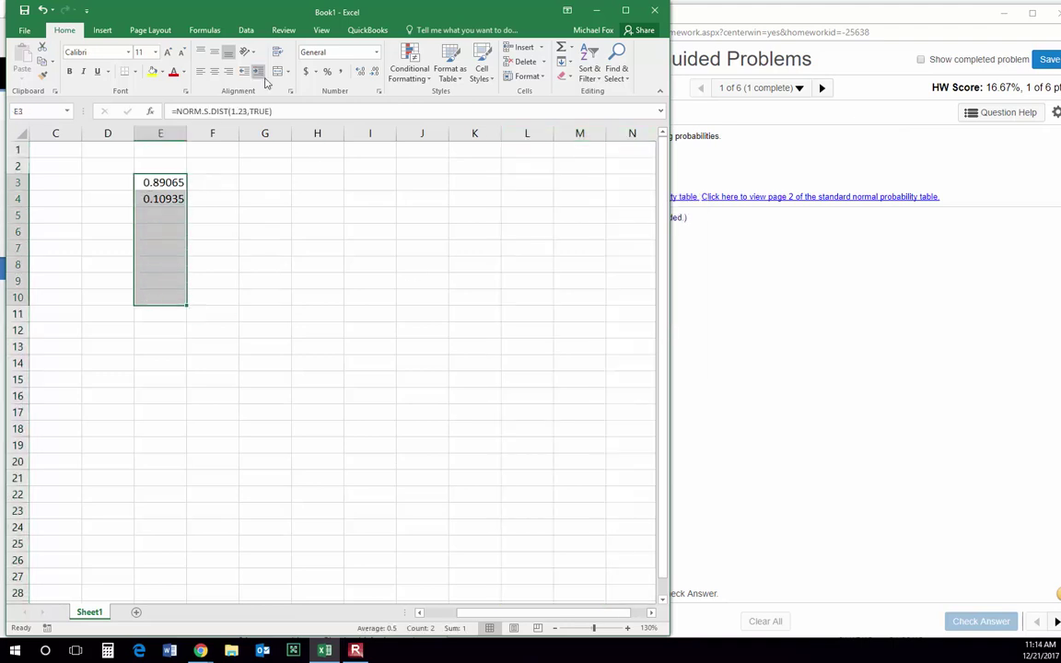
click(372, 72)
click(372, 72)
click(361, 72)
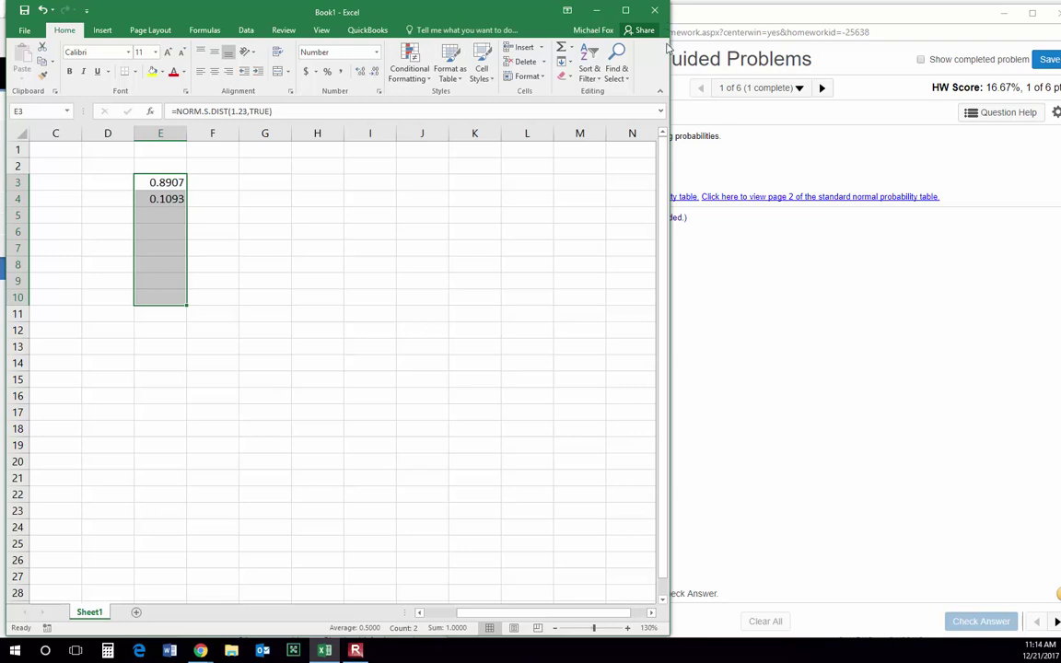
drag(670, 50, 401, 93)
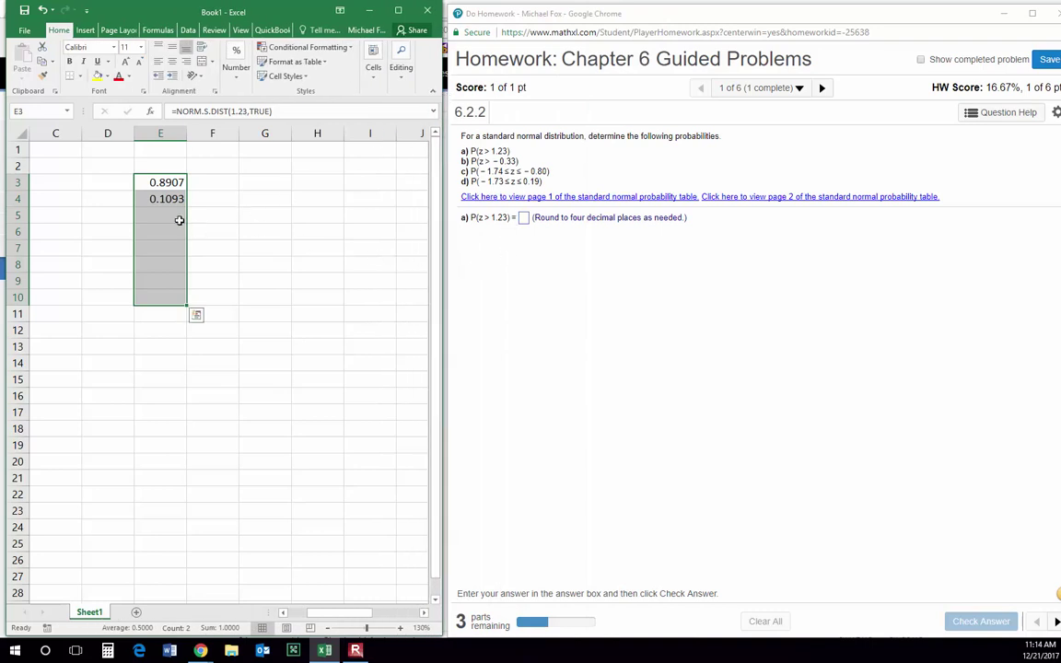
- Submit .1093 from cell E4 as the answer to part a and continue to part b
click(159, 199)
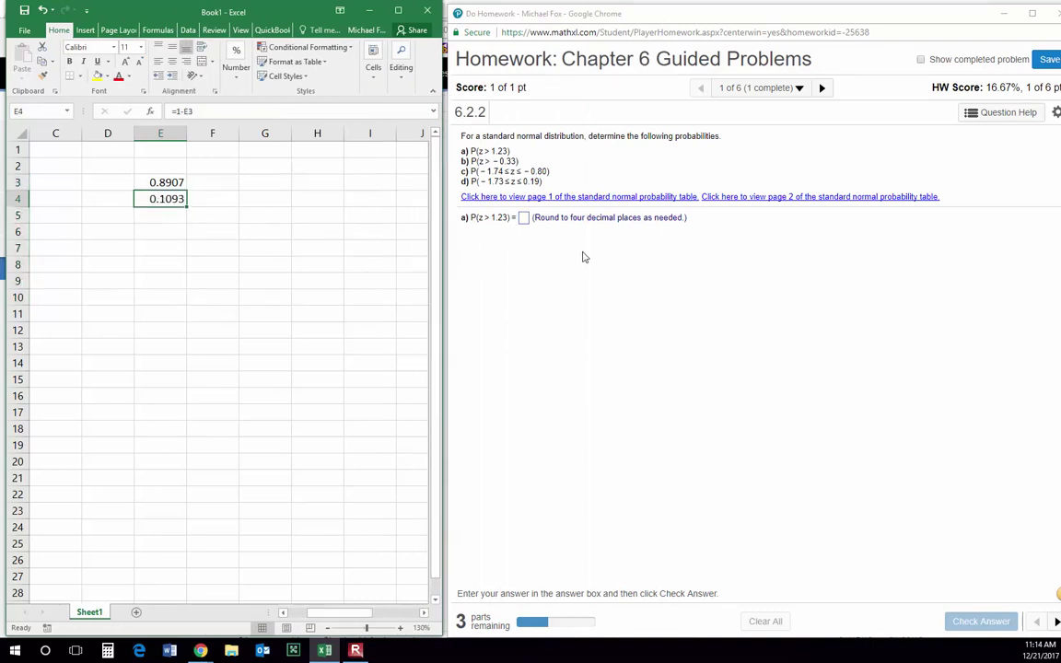
click(523, 218)
text(1093)
key(Return)
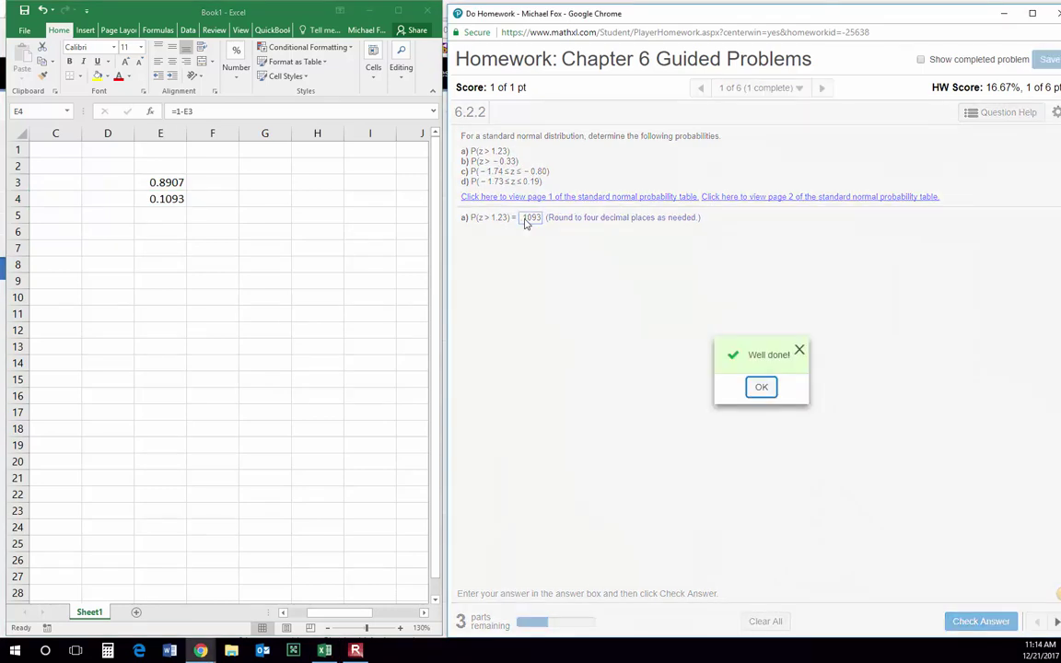
key(Return)
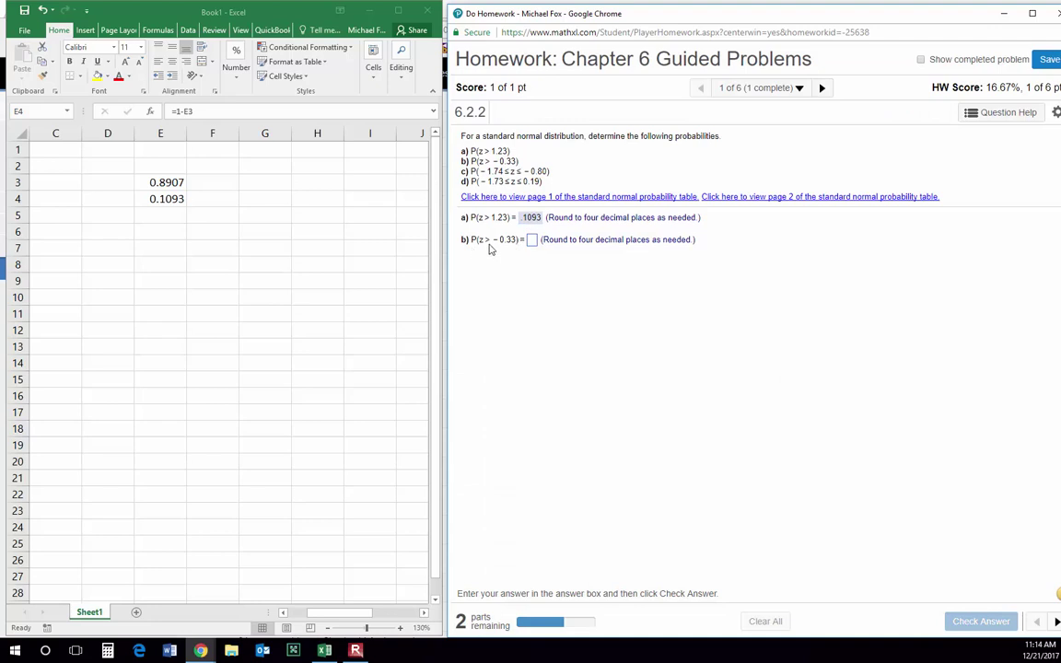
- Change the z value in cell E3's NORM.S.DIST formula to -.33
click(155, 184)
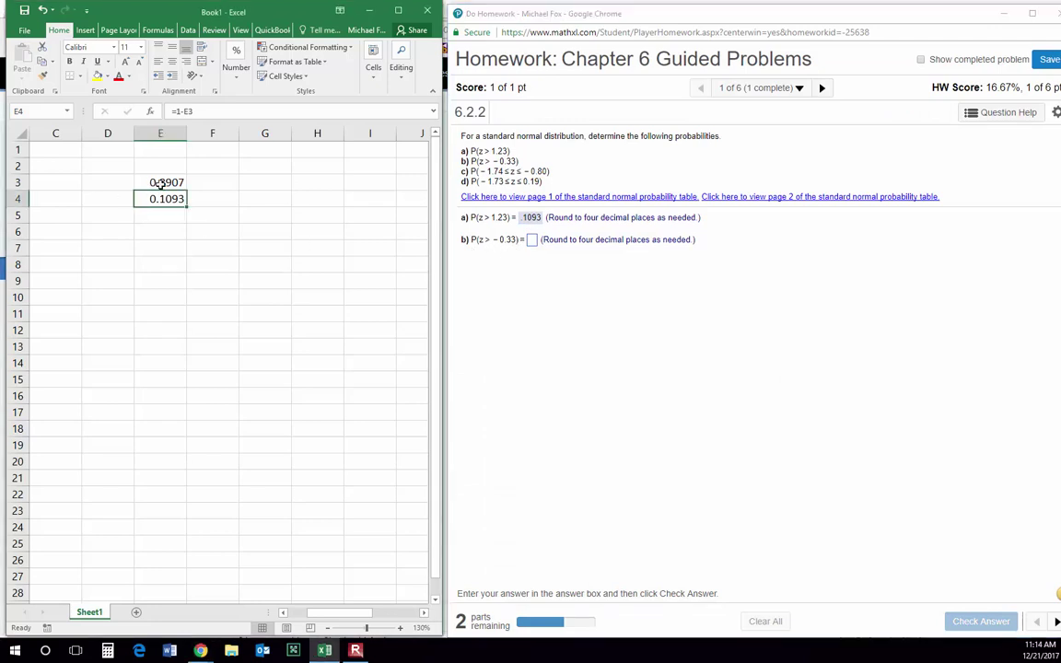
click(154, 184)
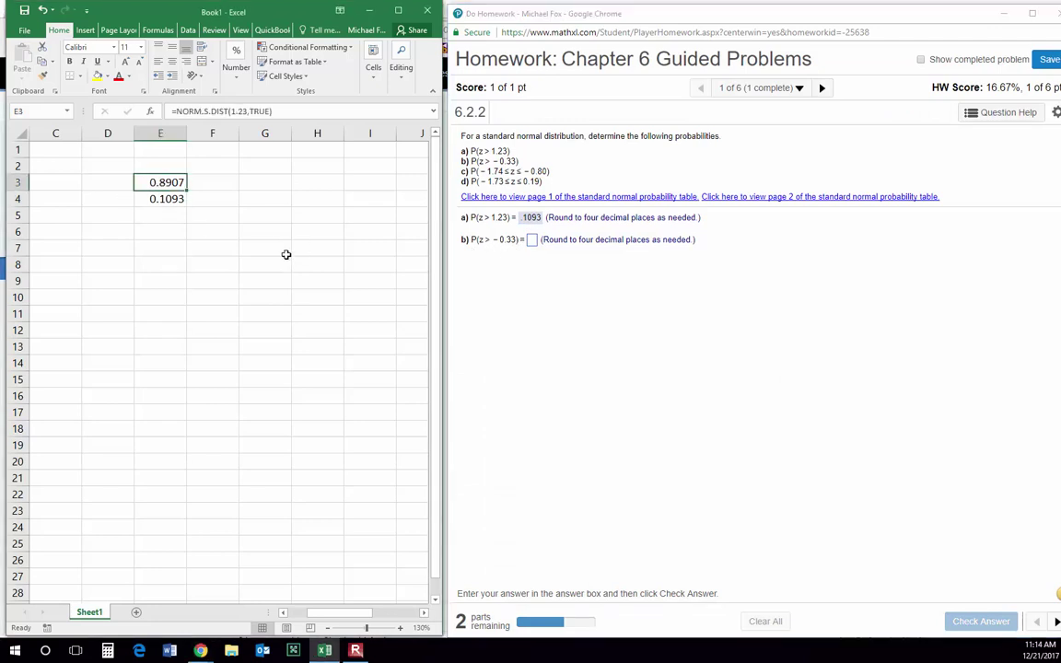
click(232, 111)
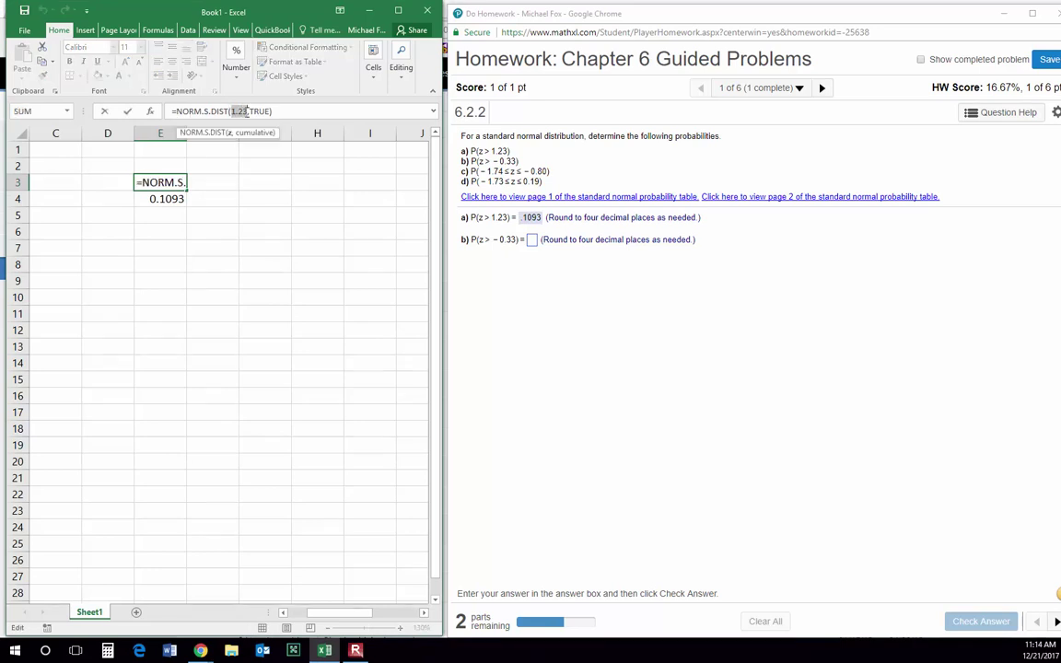
text(-.33)
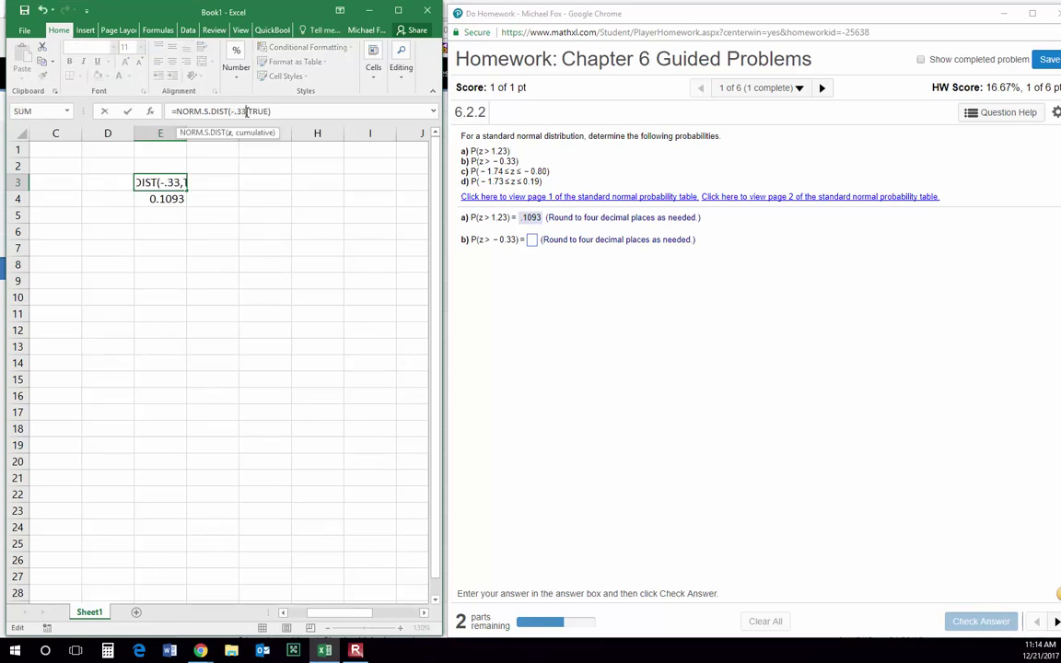
key(Return)
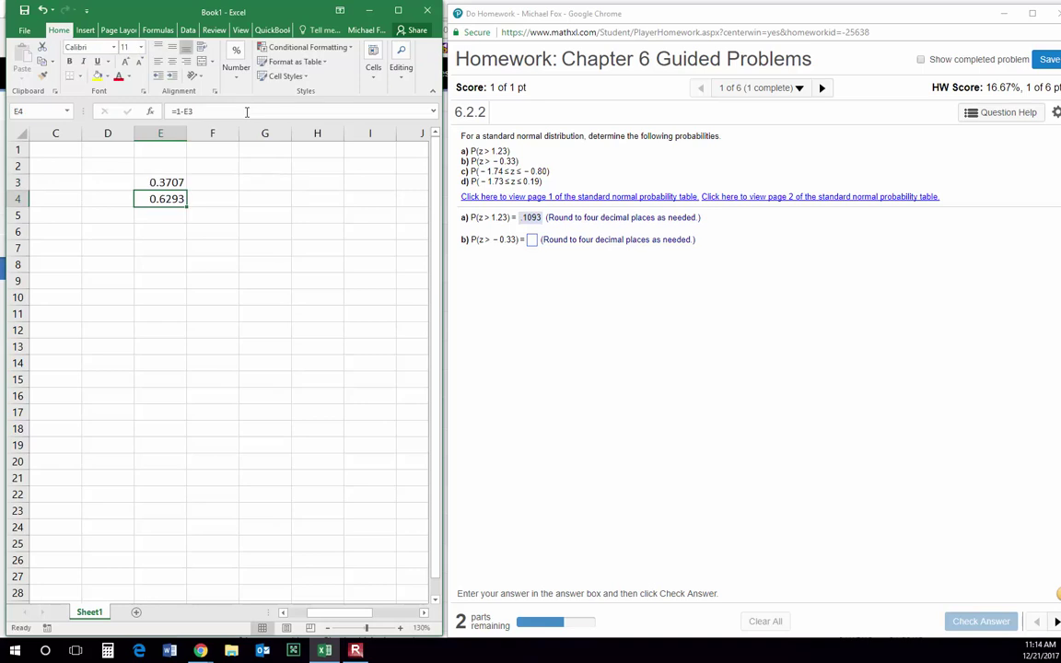
- Submit .6293 from cell E4 as the answer to part b and continue to part c
click(169, 184)
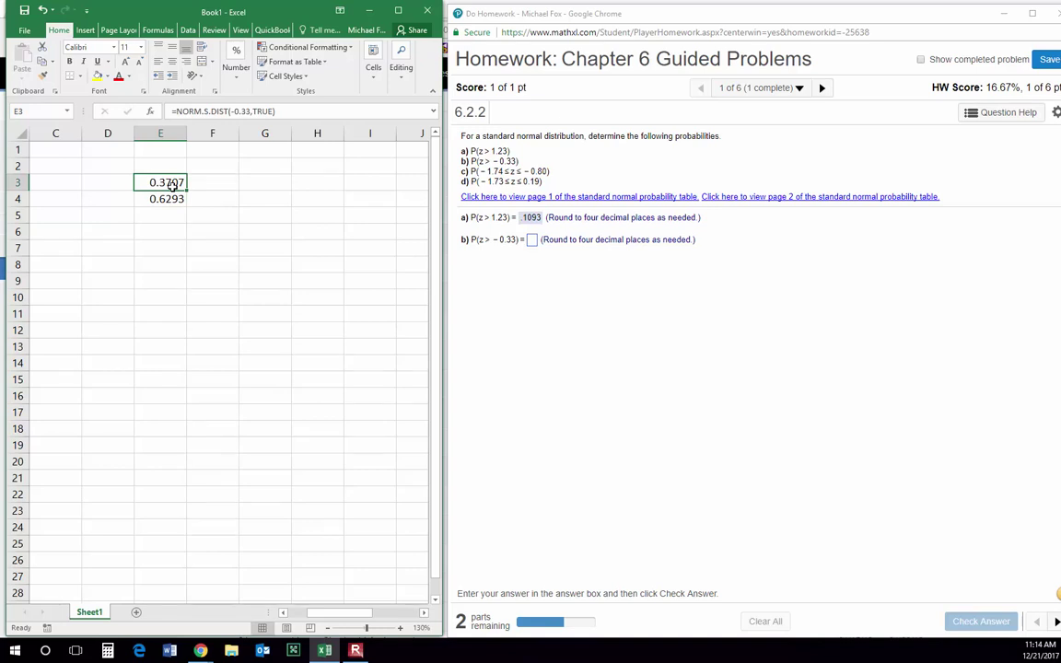
click(161, 199)
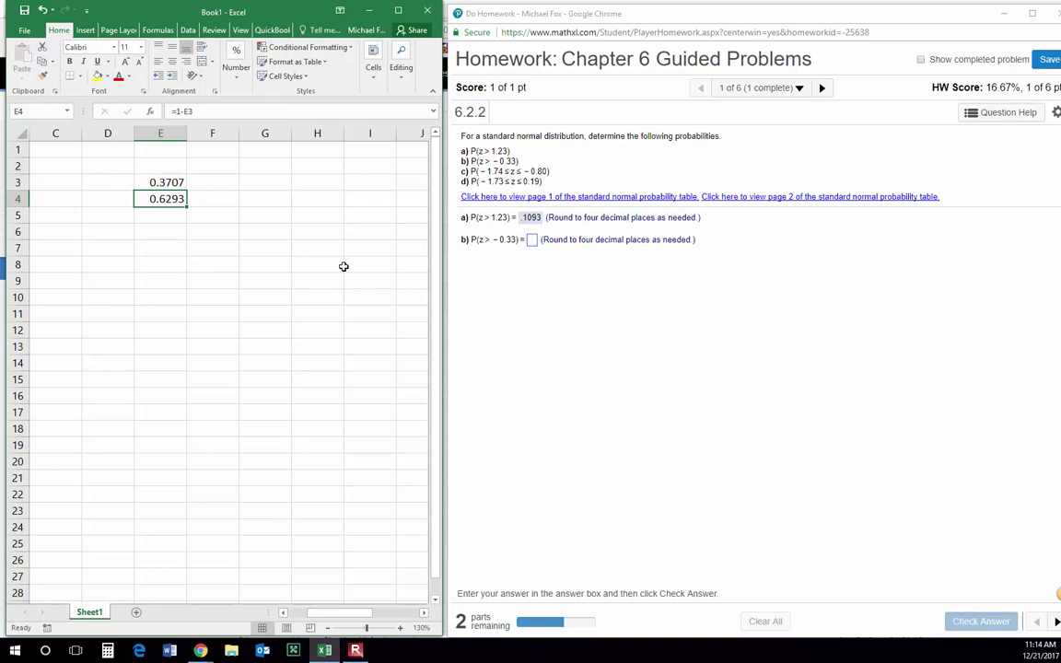
click(532, 240)
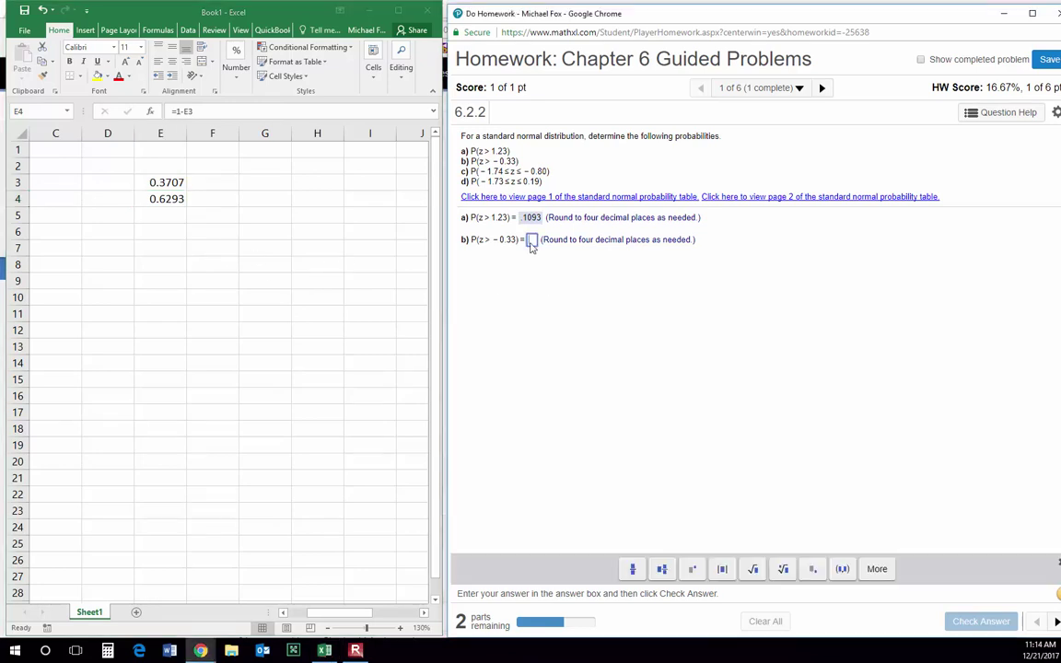
text(.6293)
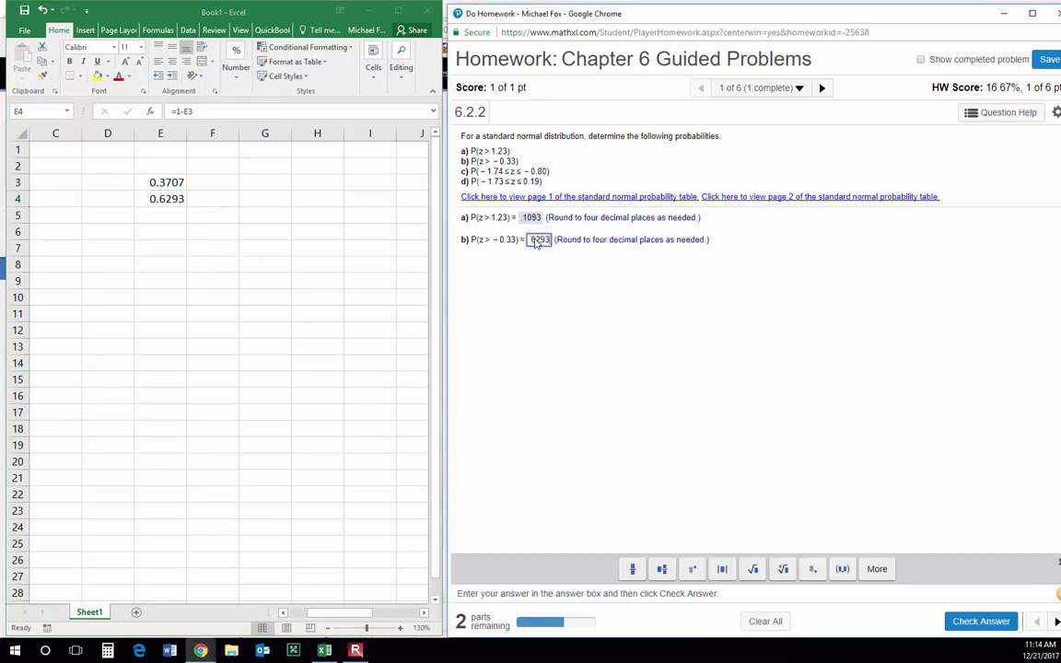
key(Return)
key(Return)
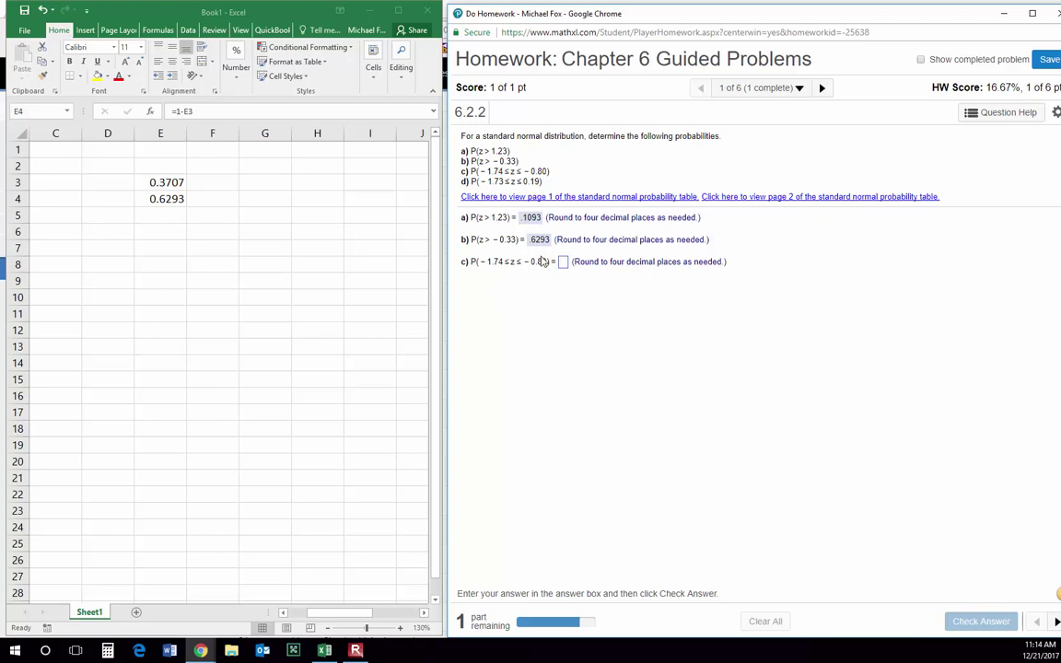
- Change the z value in cell E3's NORM.S.DIST formula to -.8
click(167, 183)
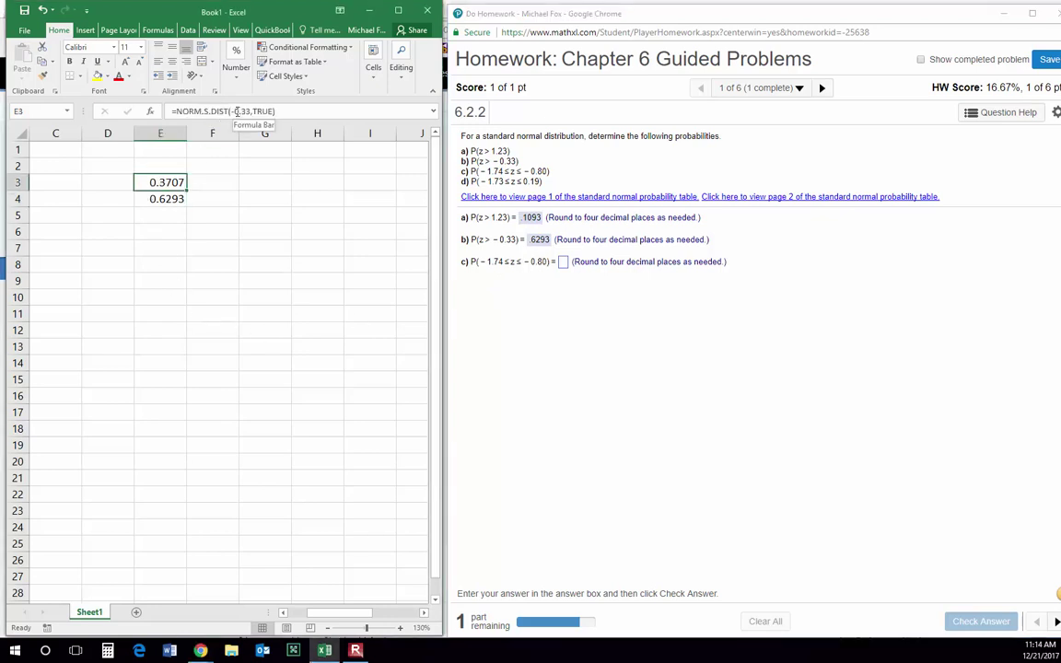
drag(231, 111, 246, 111)
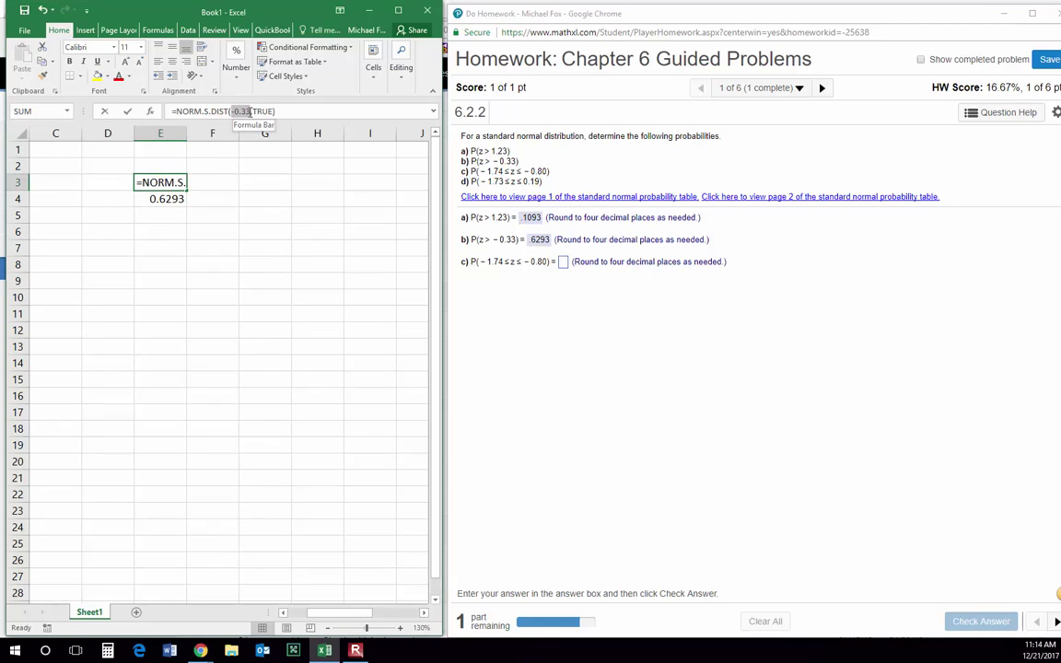
text(-.8)
key(Return)
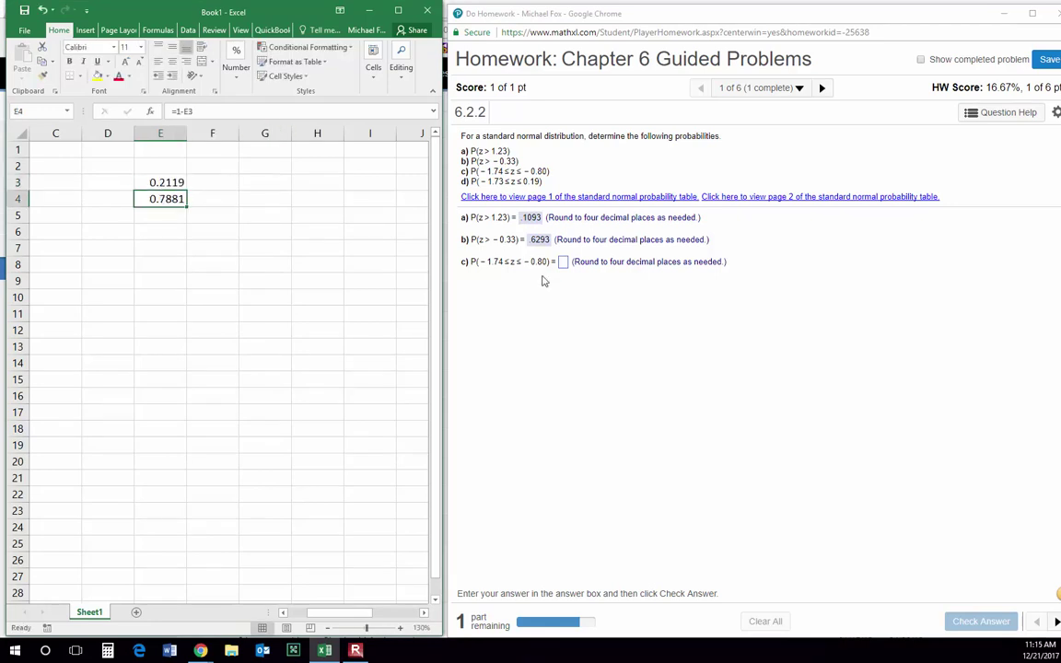
- Copy the probability in cell E3 and paste it as a value into cell G3
click(154, 179)
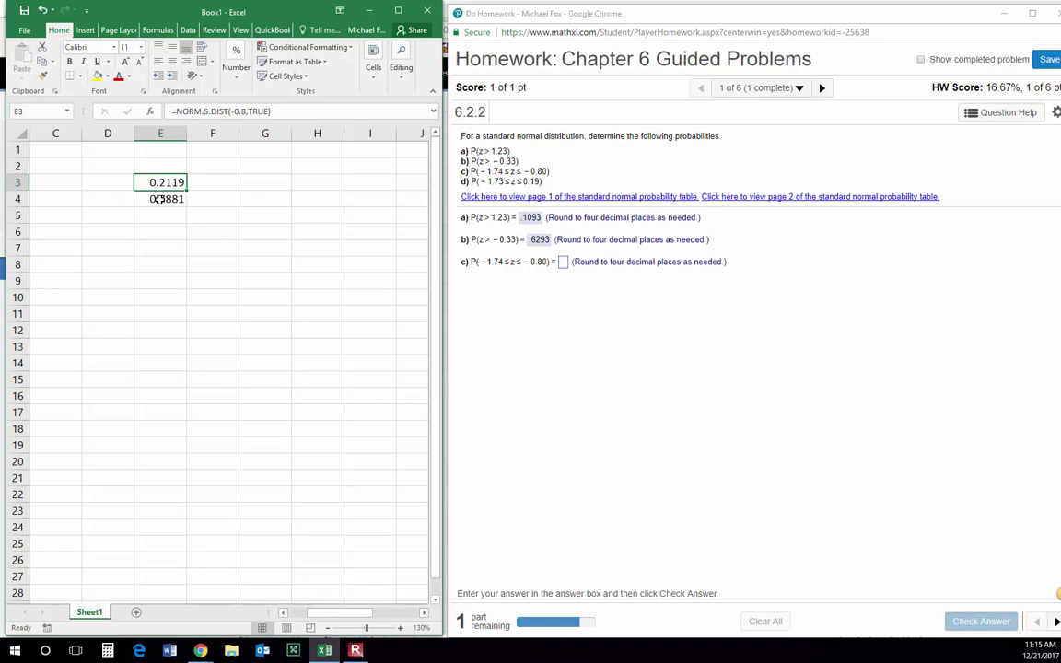
right_click(177, 182)
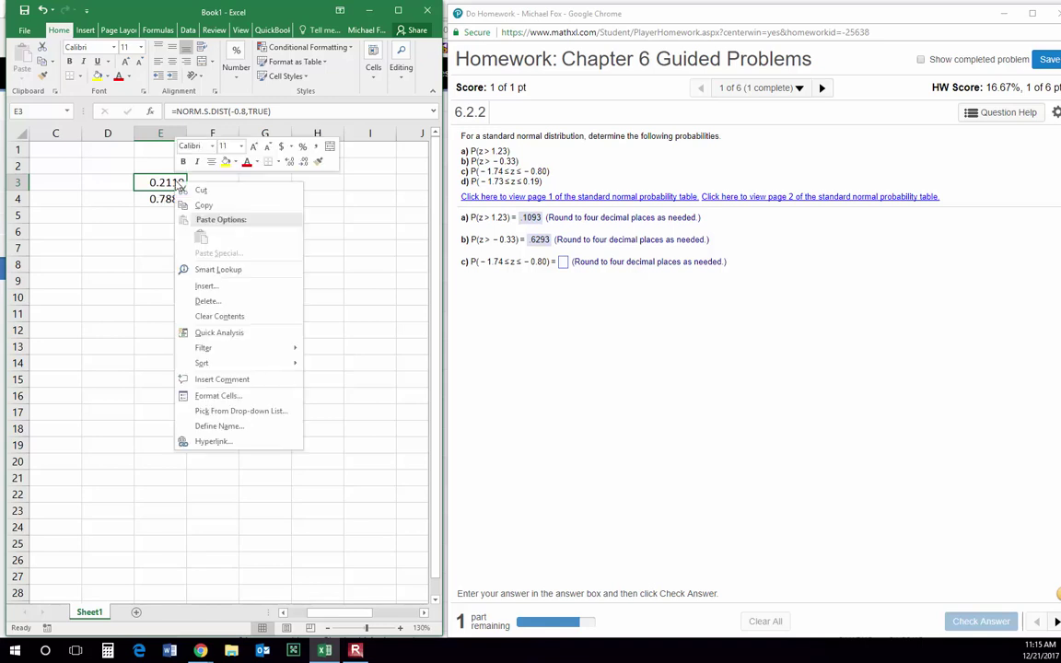
click(208, 201)
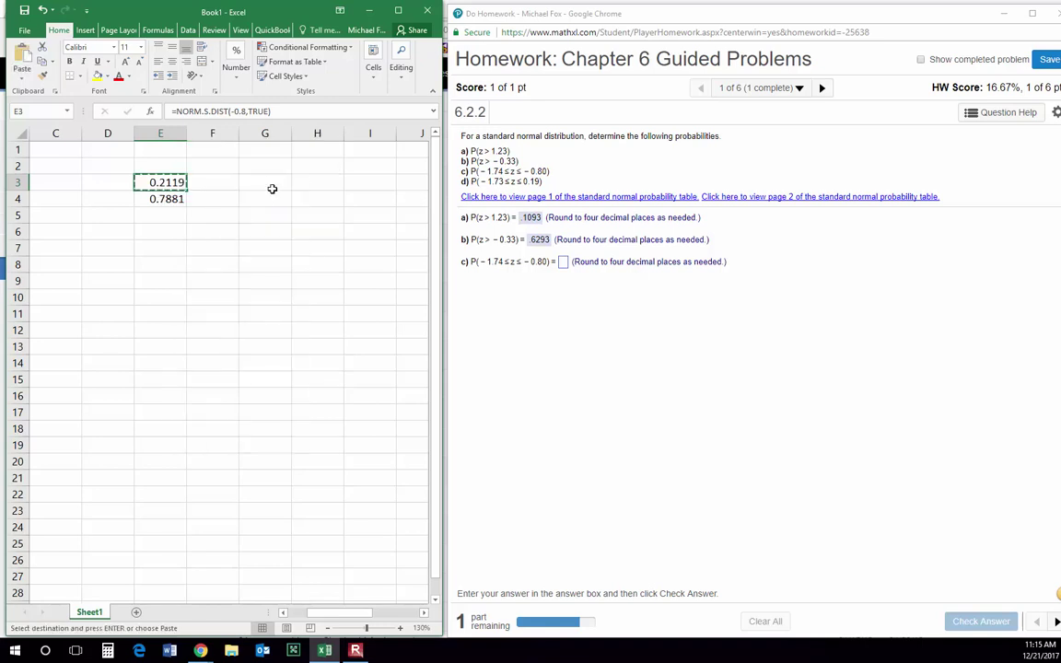
click(267, 182)
right_click(265, 183)
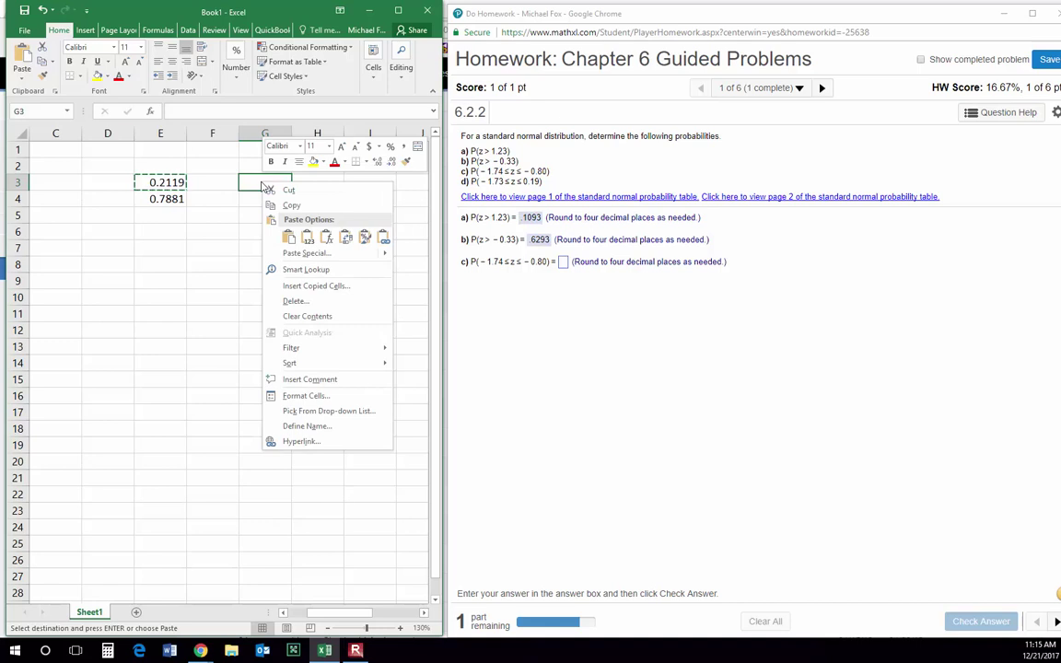
click(307, 239)
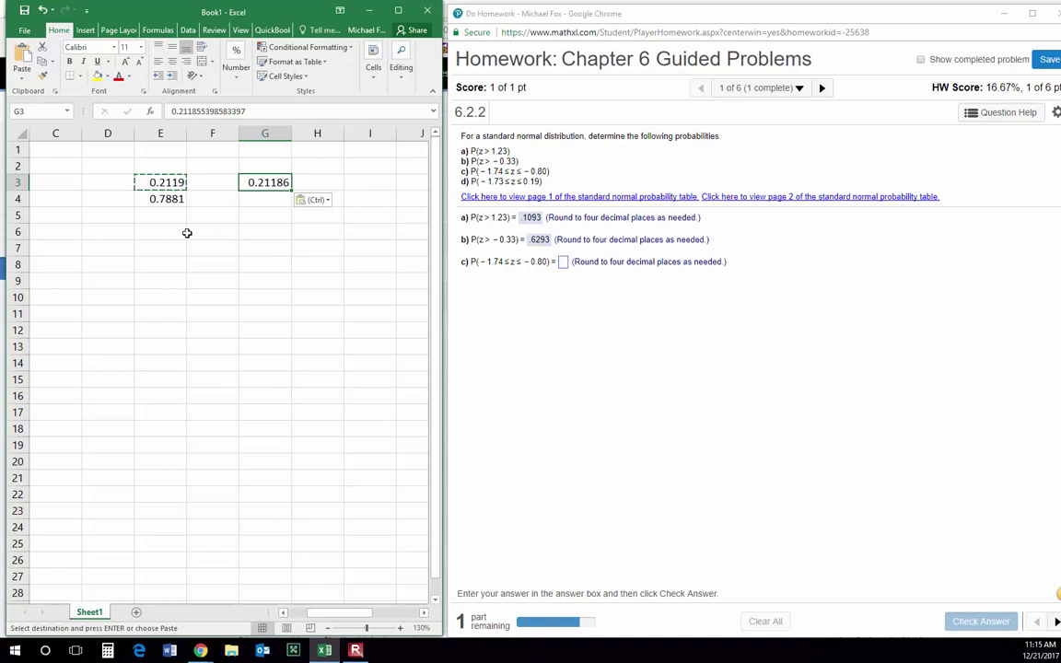
- Change the z value in cell E3's NORM.S.DIST formula to -1.74
click(163, 183)
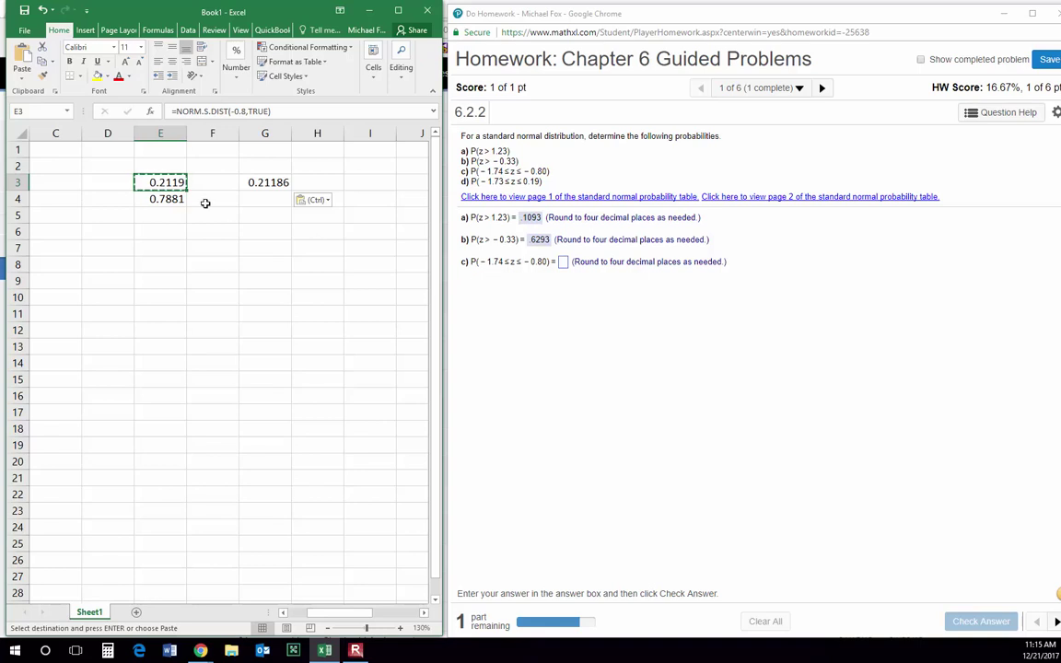
click(236, 112)
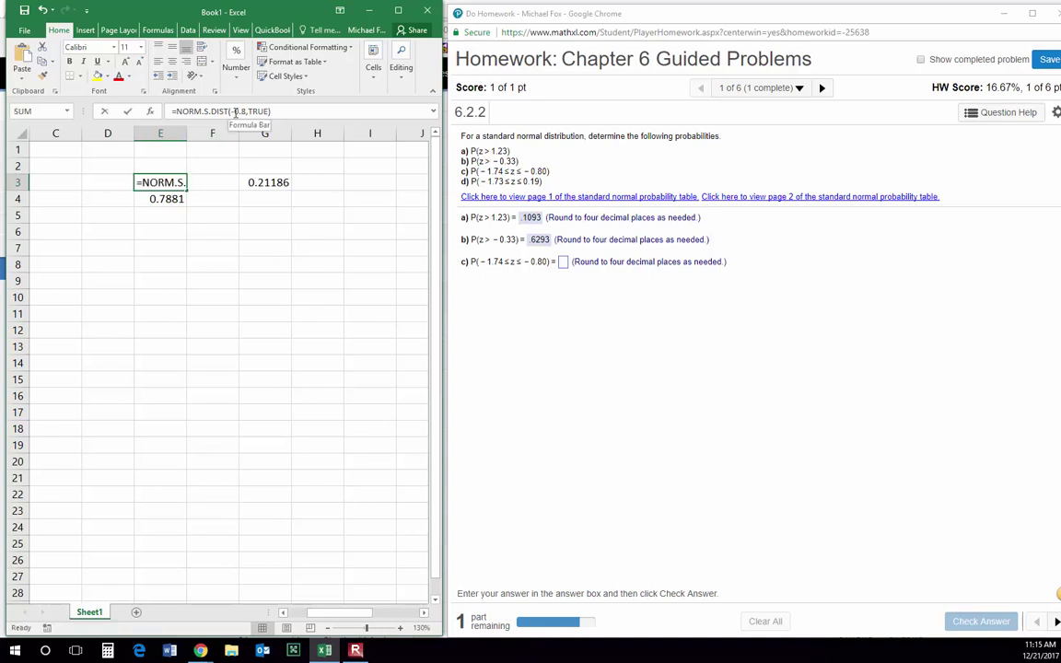
click(244, 112)
text(-1.74)
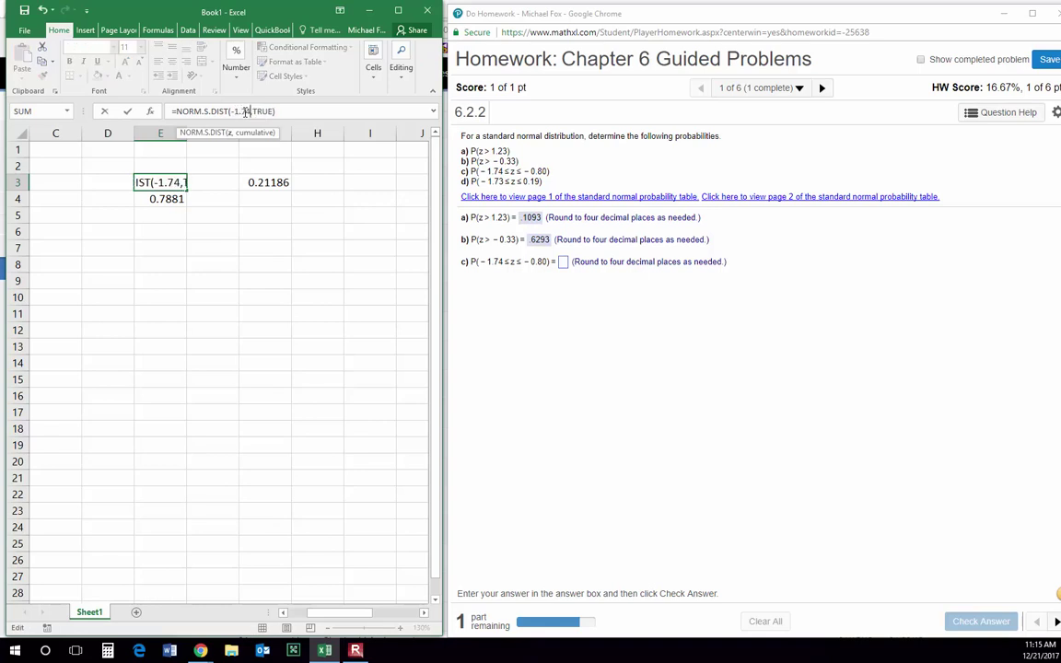
key(Return)
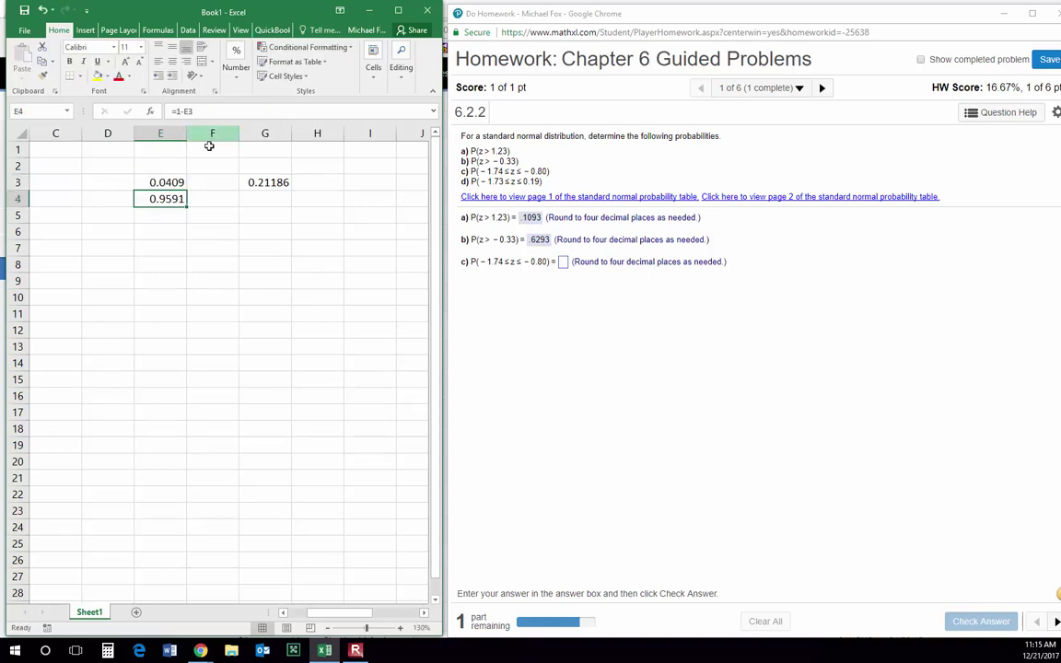
- Enter the formula =G3-E3 in cell G4 to subtract the lower probability from the upper one
click(271, 202)
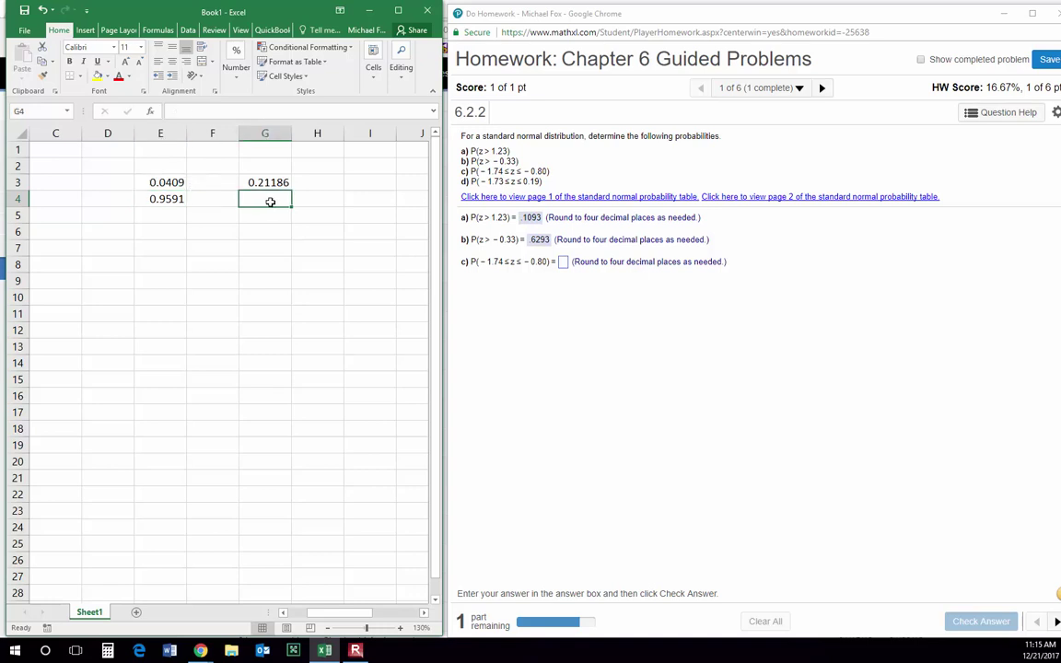
text(=)
click(263, 182)
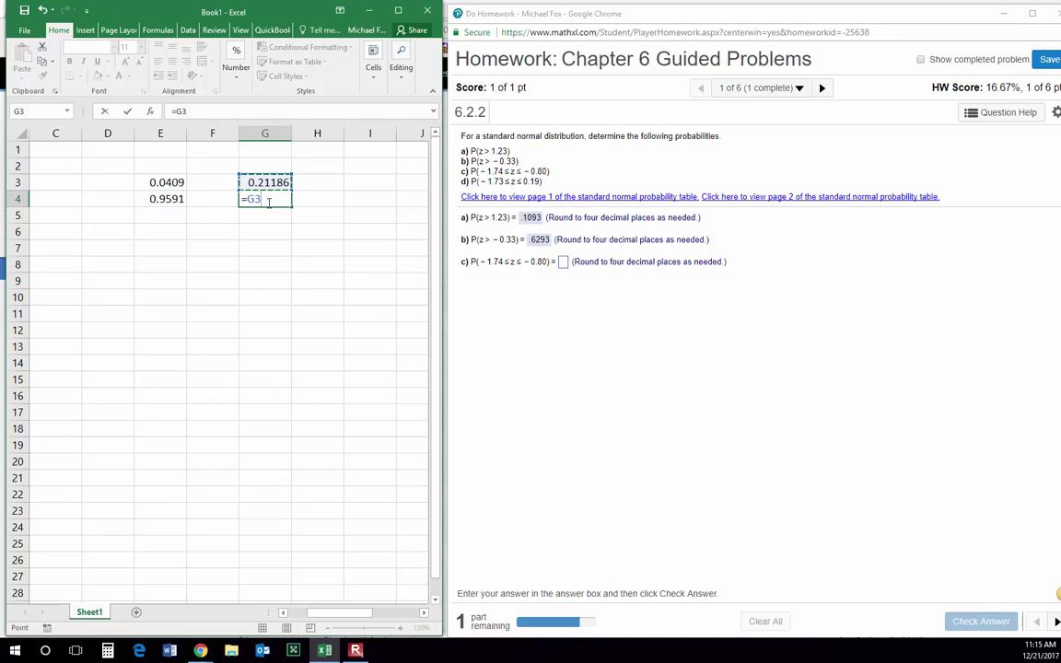
text(-)
click(152, 182)
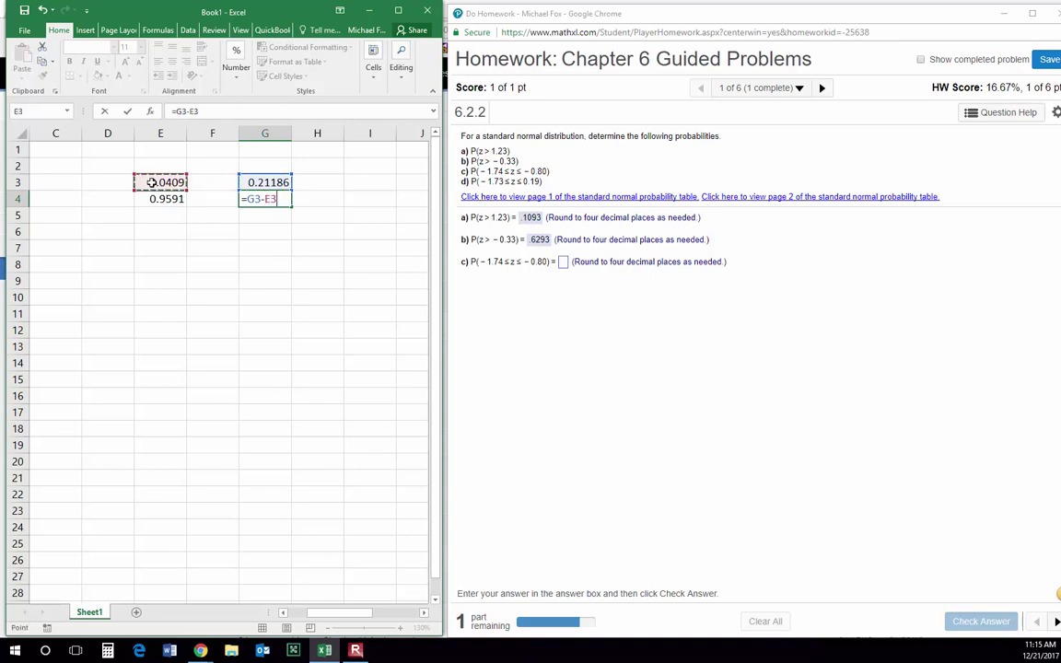
key(Return)
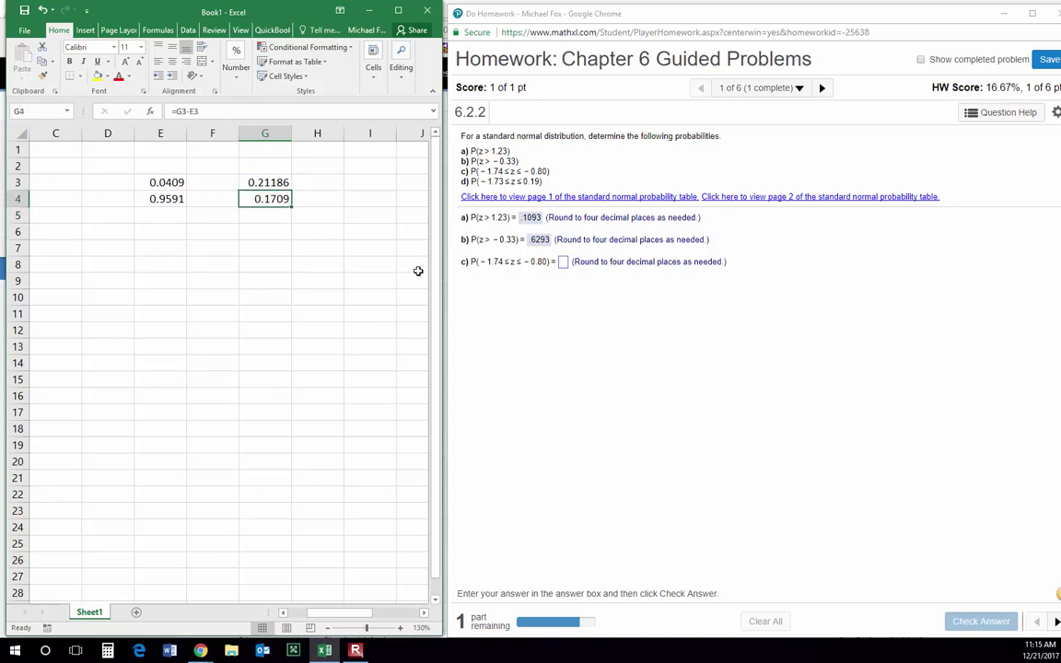
- Submit .1709 from cell G4 as the answer to part c and continue to part d
click(563, 262)
text(.1709)
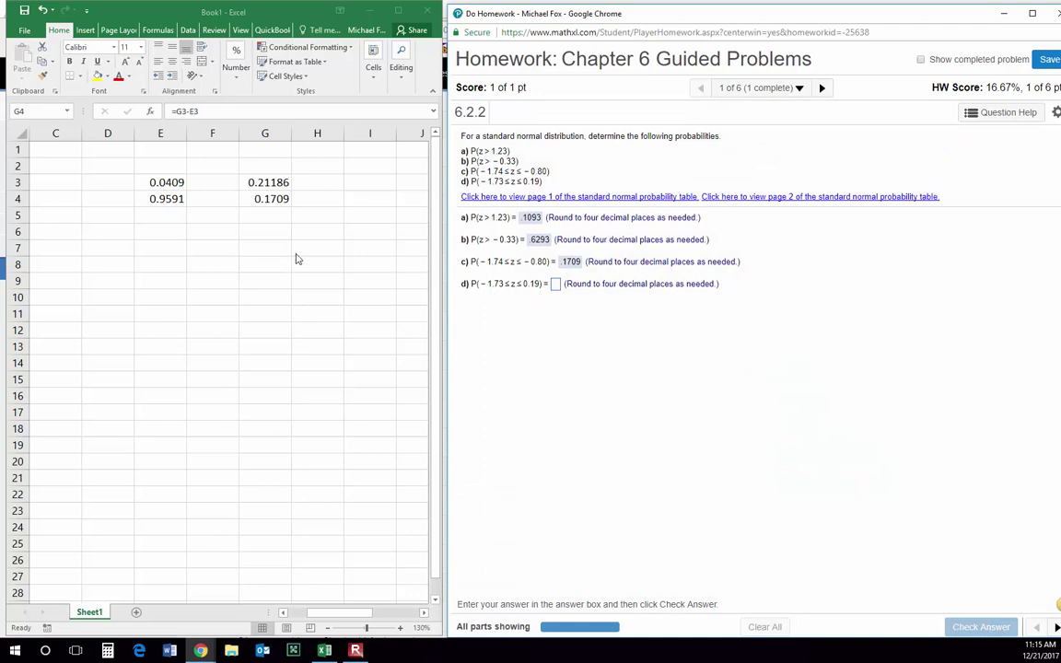
- Change the z value in cell E3's NORM.S.DIST formula to .19
click(163, 184)
click(163, 182)
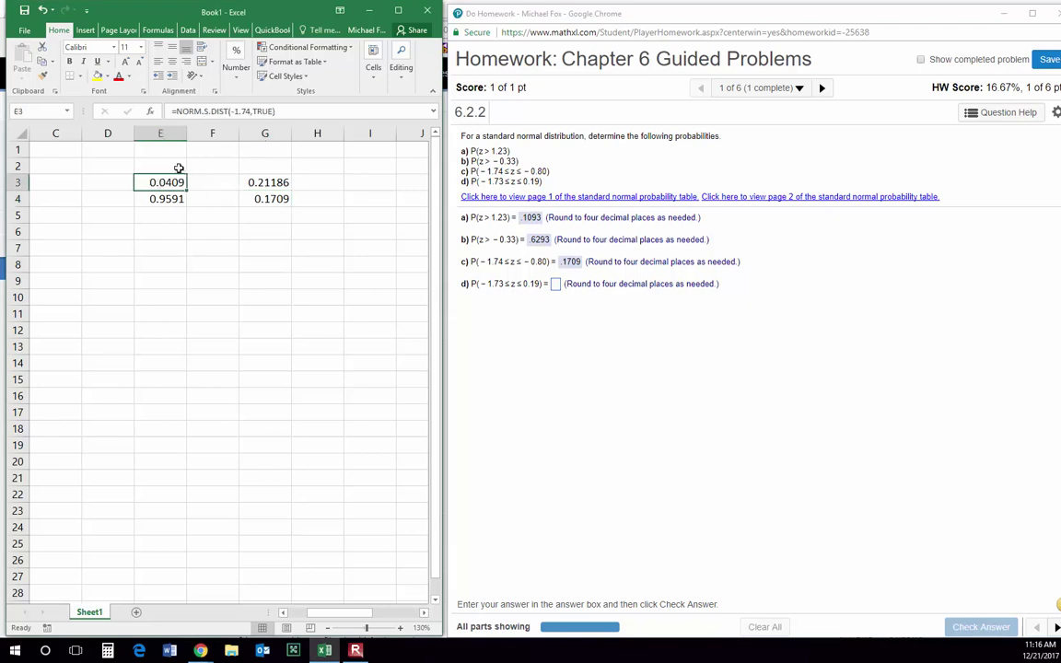
click(230, 112)
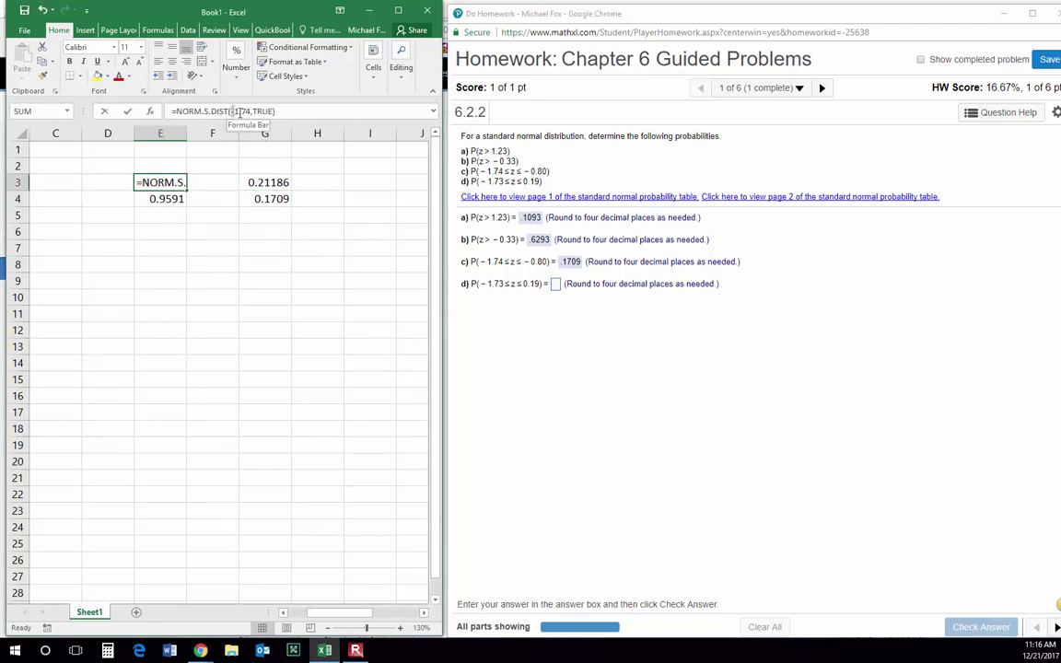
drag(231, 111, 249, 111)
text(.19)
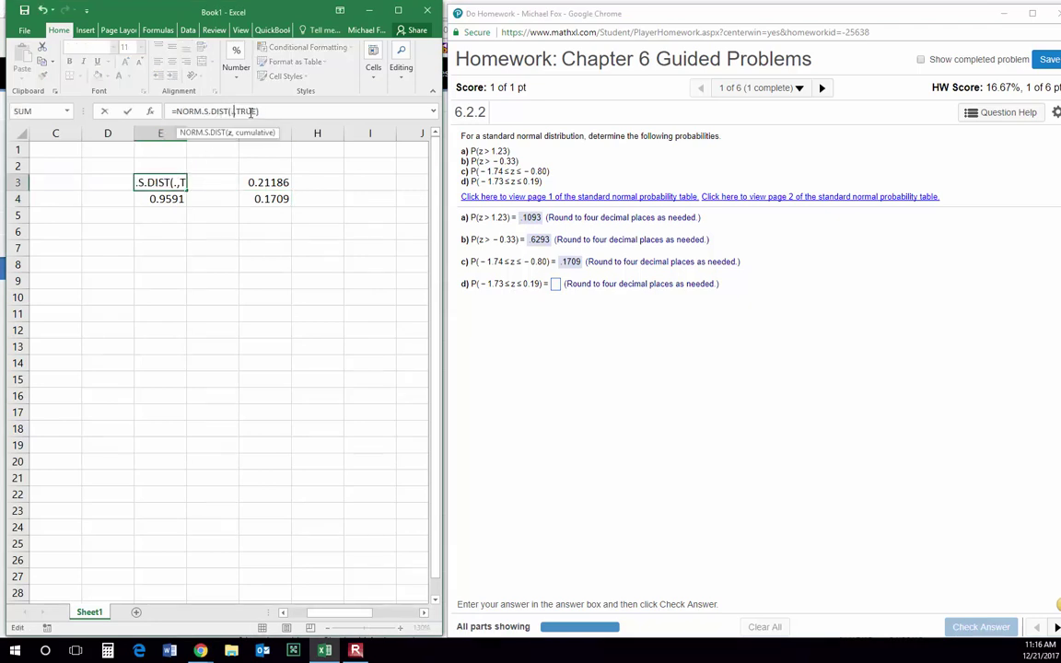
key(Return)
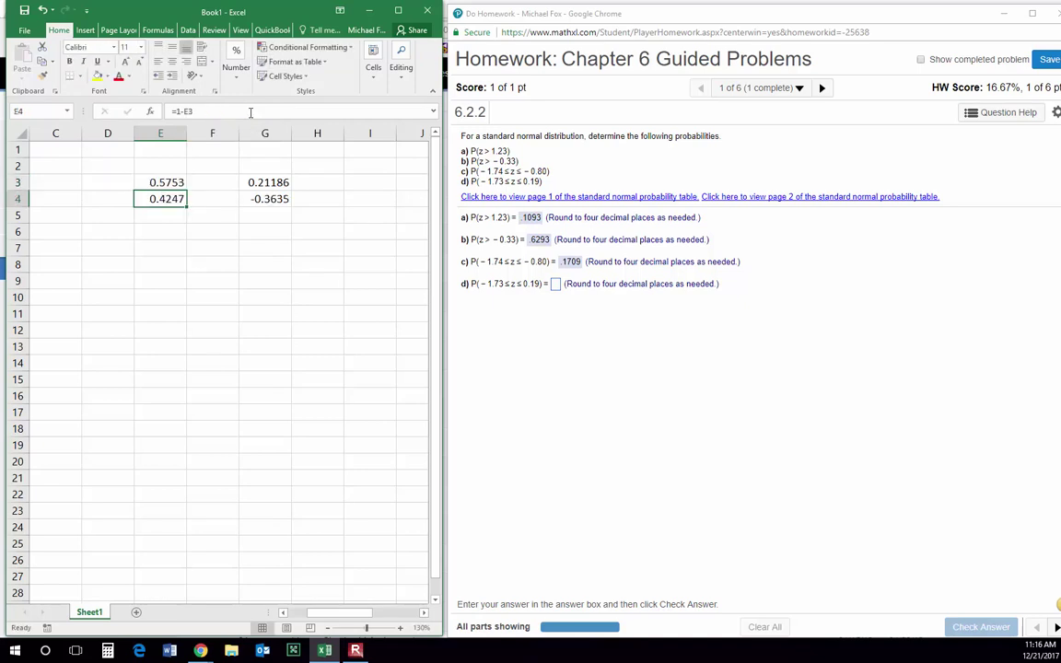
- Overwrite cell G3 with the value of cell E3, pasted as a value only
click(155, 182)
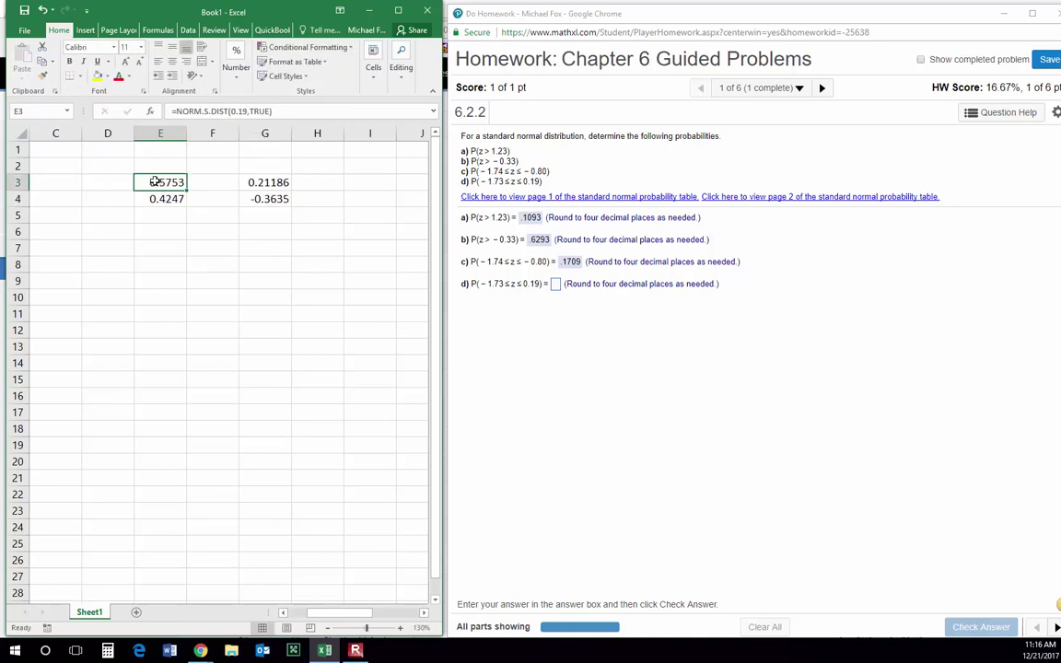
key(ctrl+c)
click(265, 182)
right_click(268, 182)
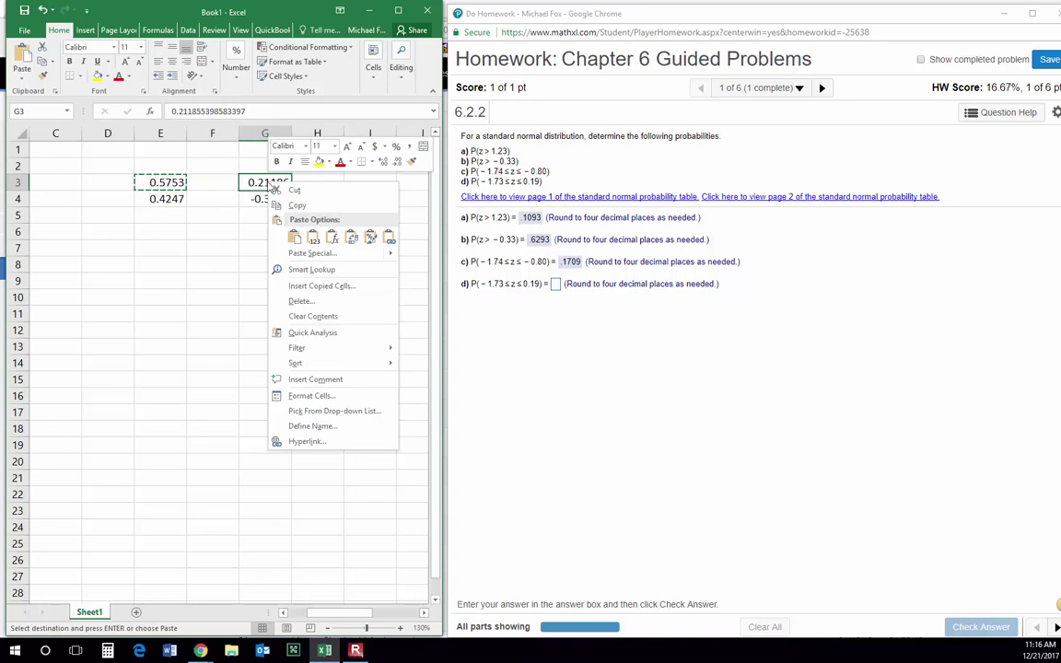
click(313, 238)
click(261, 232)
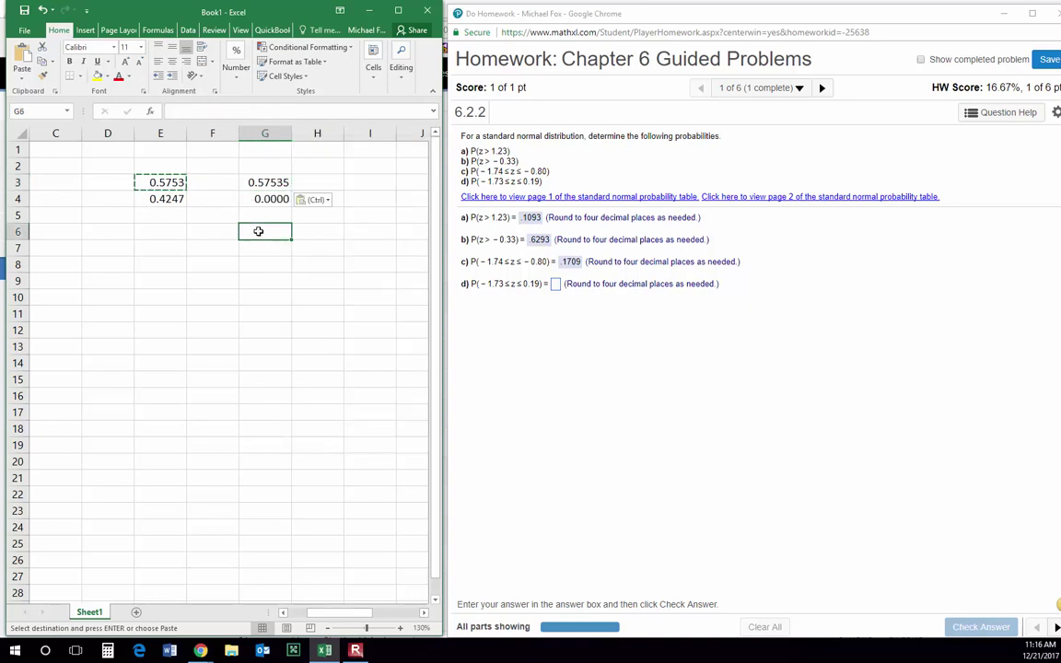
- Change the z value in cell E3's NORM.S.DIST formula to -1.73
click(161, 182)
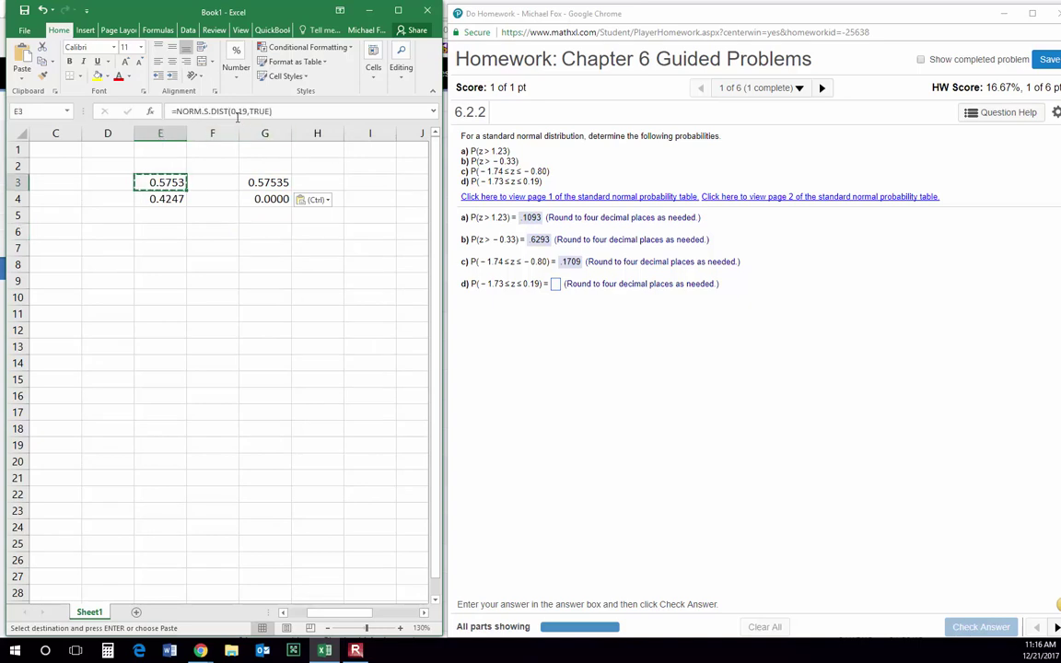
click(235, 111)
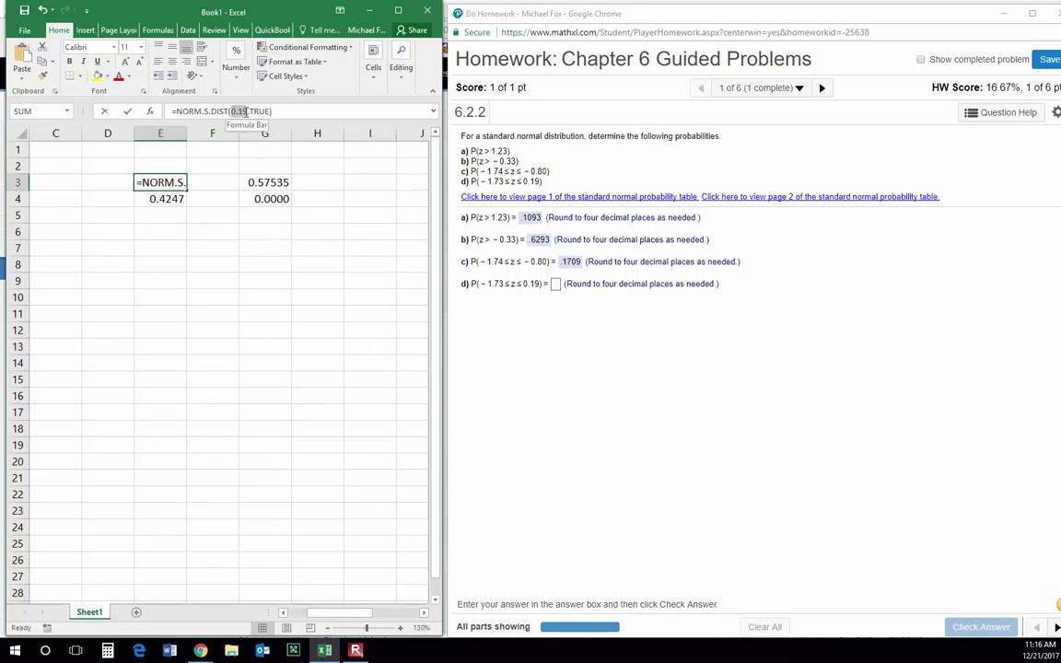
drag(245, 112, 244, 113)
text(-1.73)
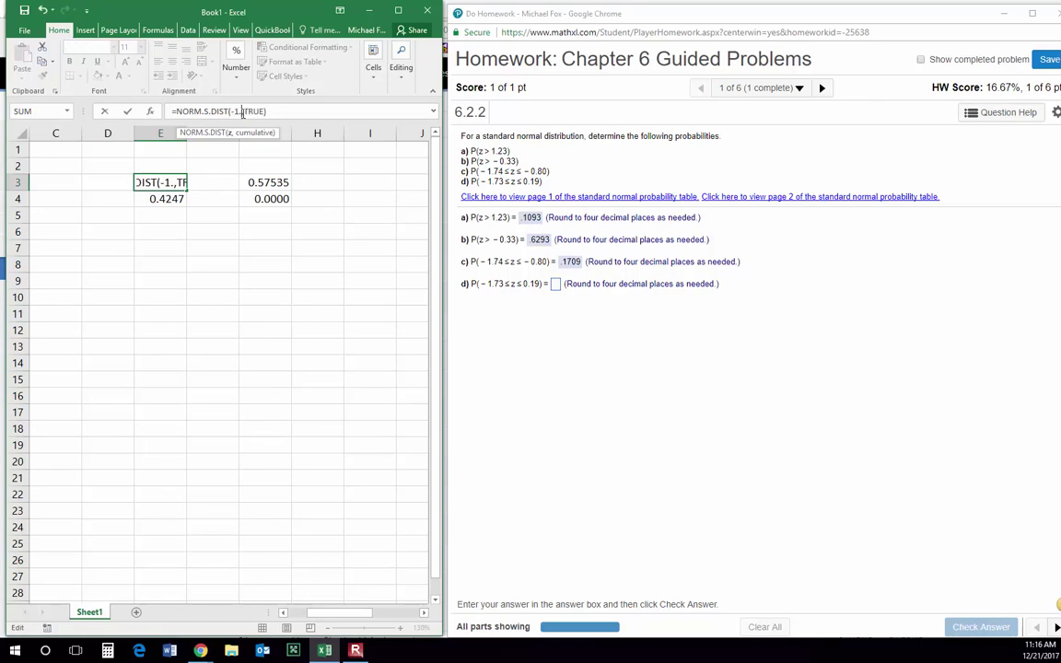
key(Return)
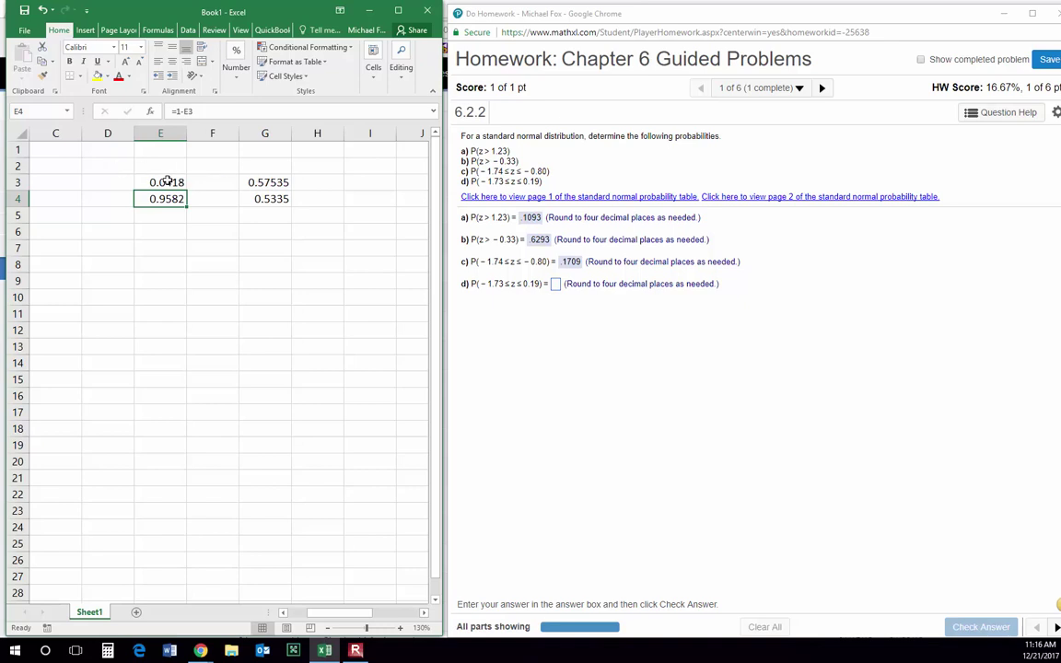
- Submit .5335 from cell G4 as the answer to part d
click(265, 200)
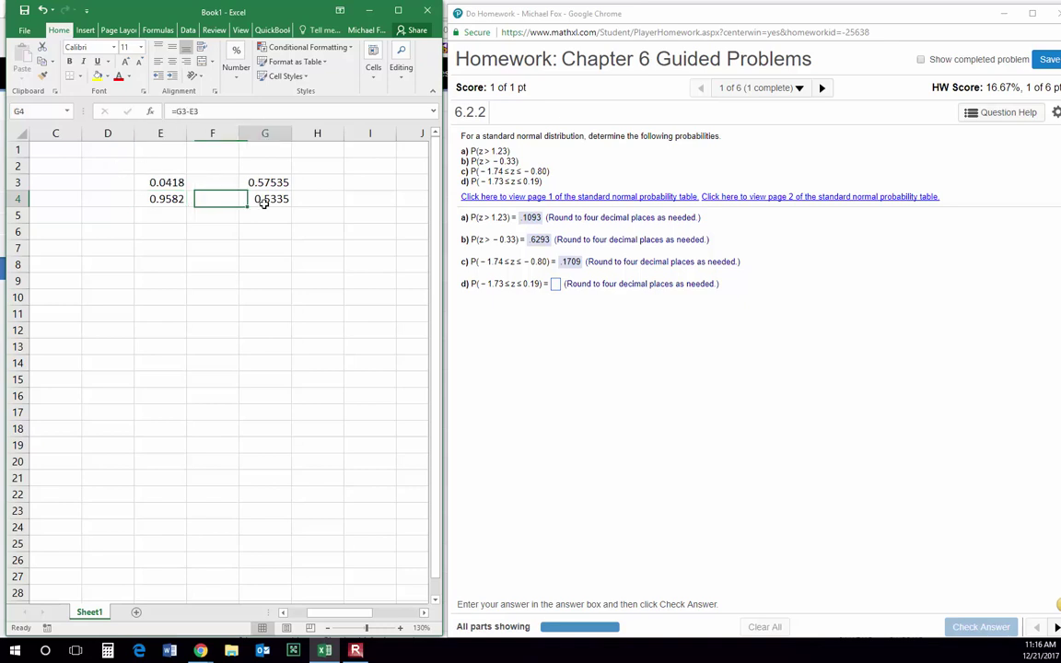
click(556, 285)
text(.5335)
click(575, 327)
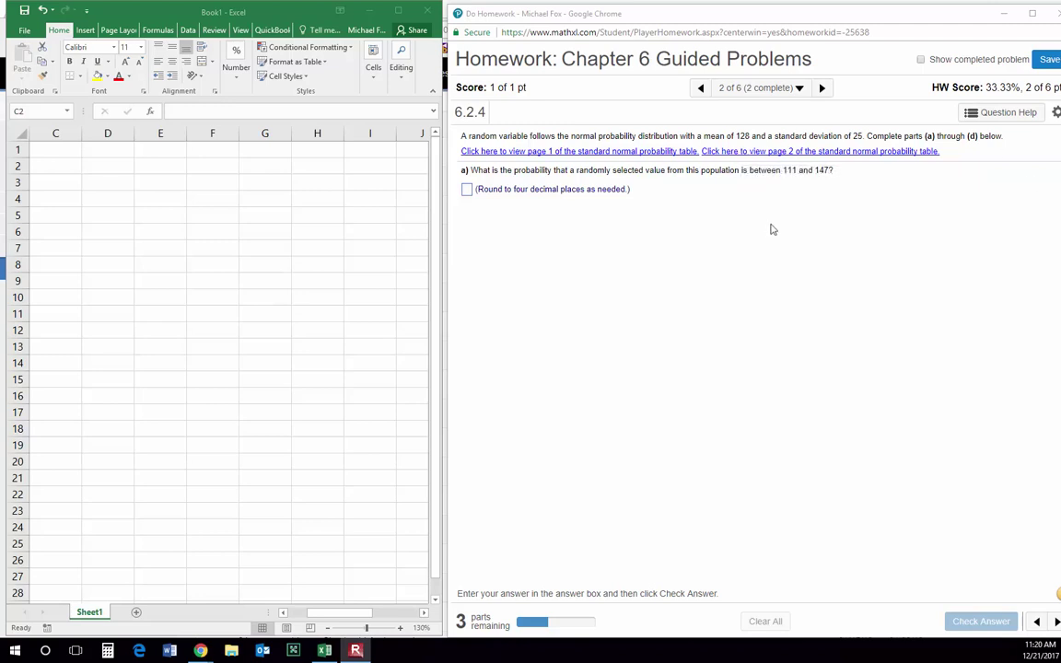
- Enter the formula =NORM.DIST(147,128,25,TRUE) in cell E3
click(138, 171)
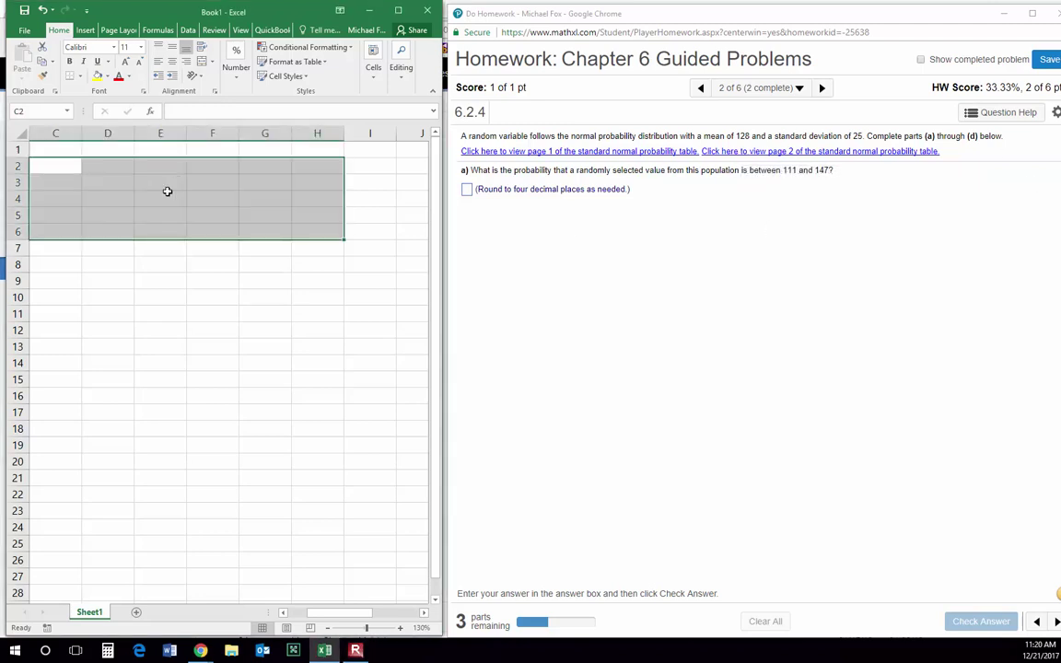
click(160, 197)
click(157, 165)
click(154, 181)
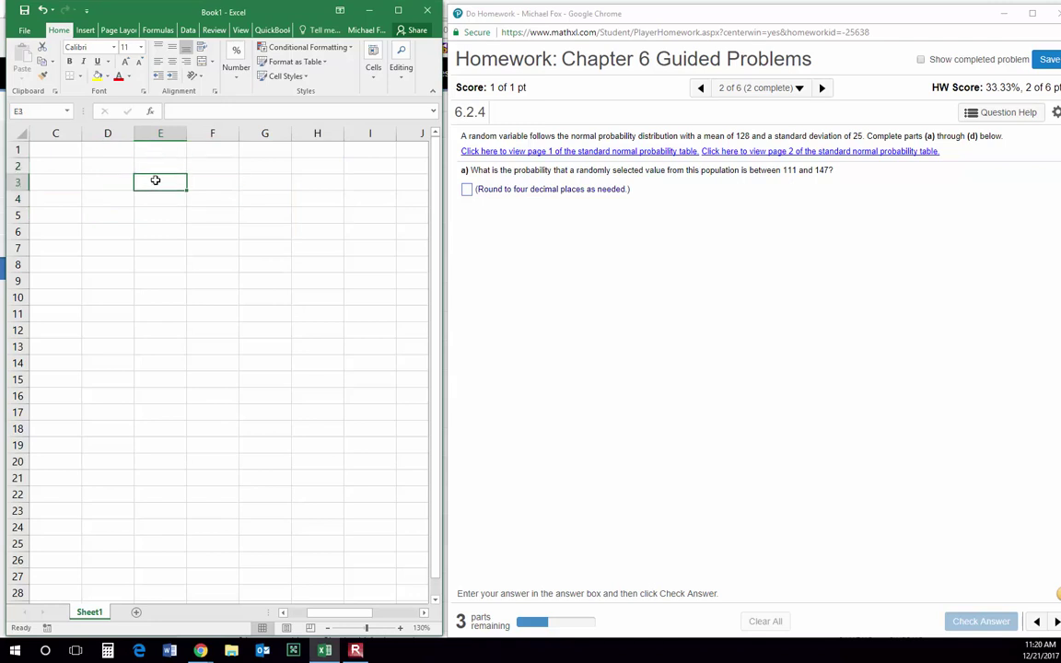
text(=)
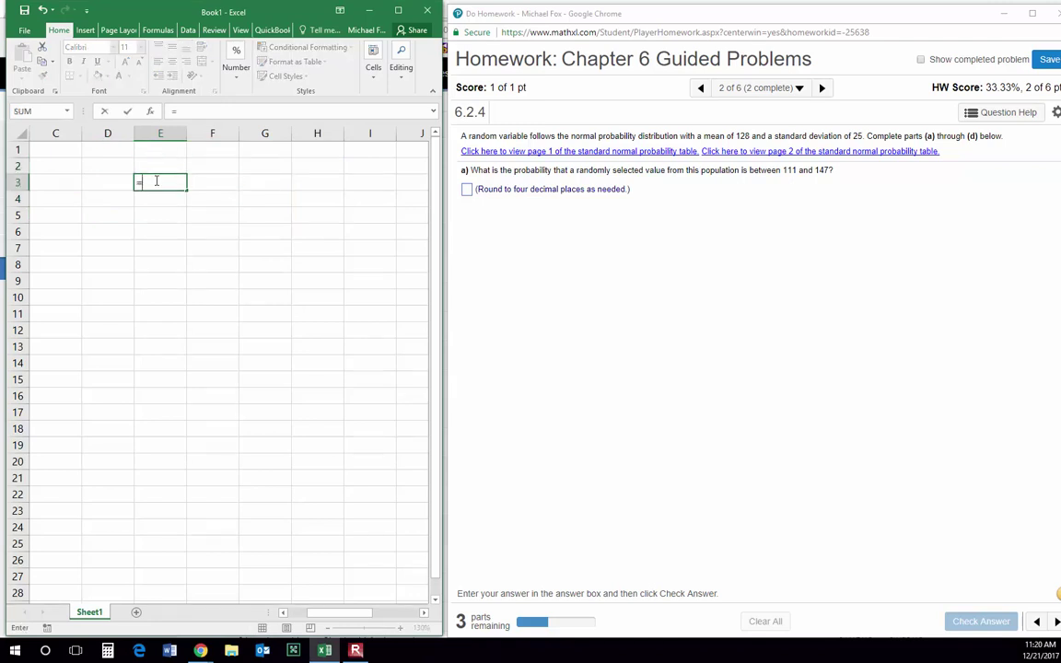
text(norm.)
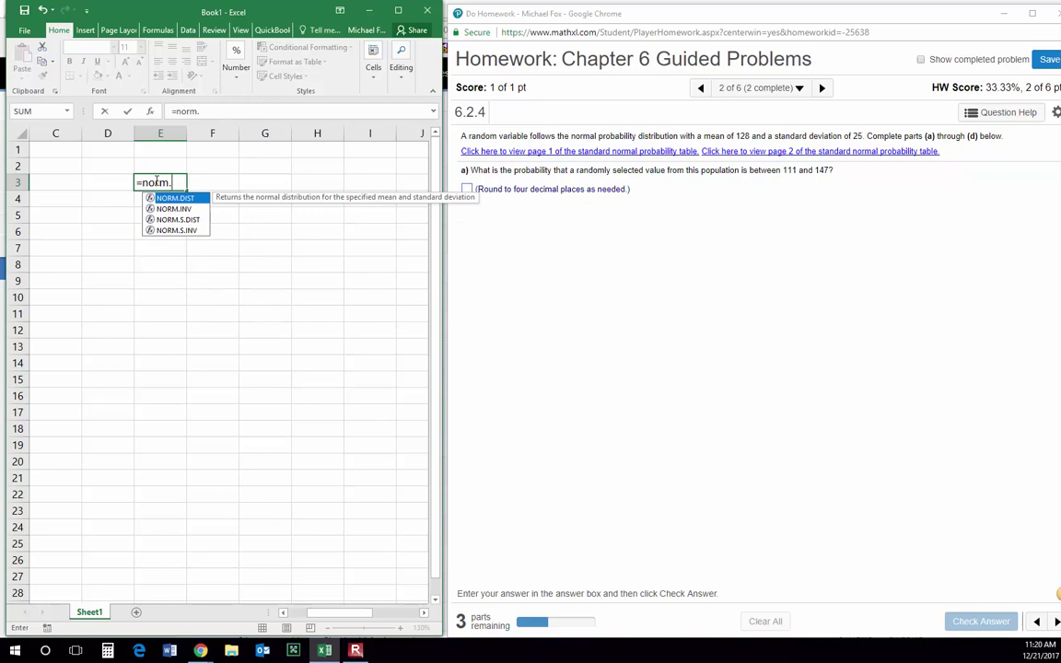
text(dist)
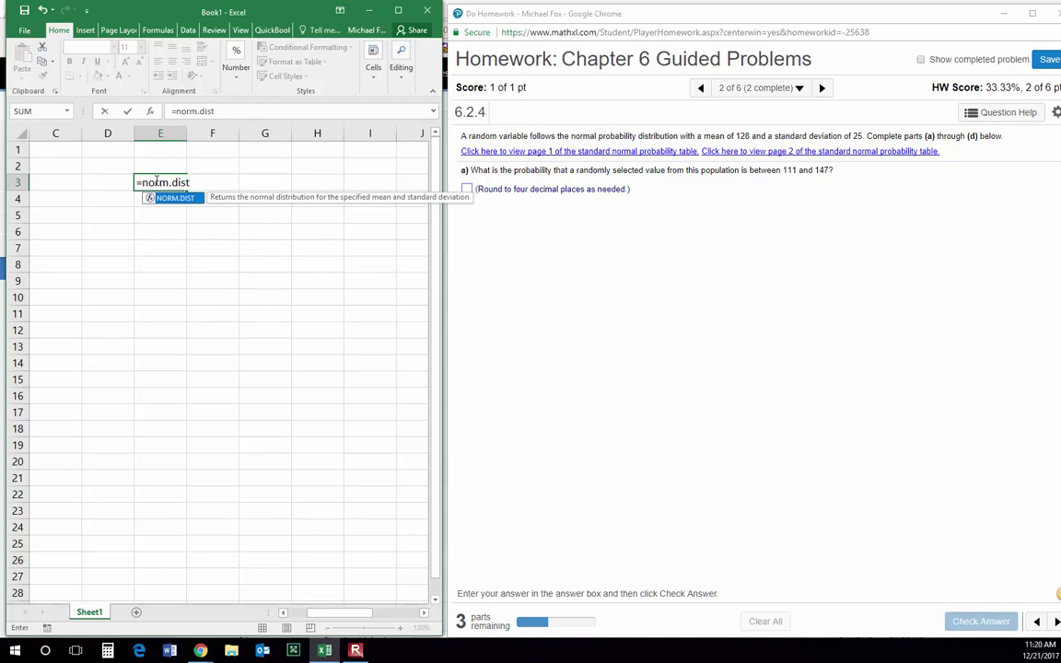
text(()
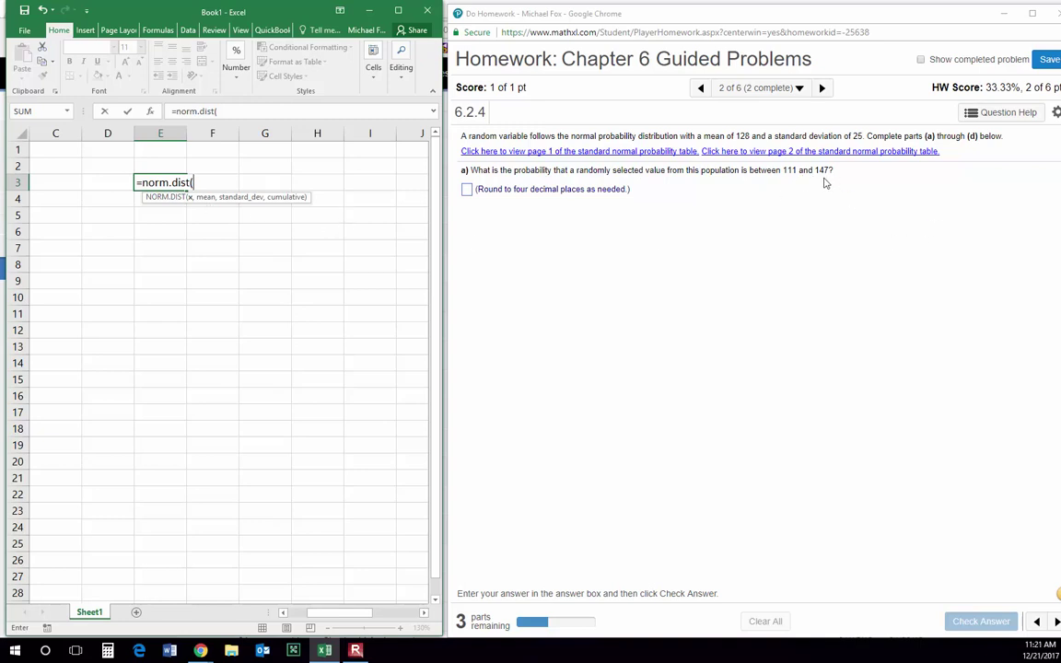
text(147,128)
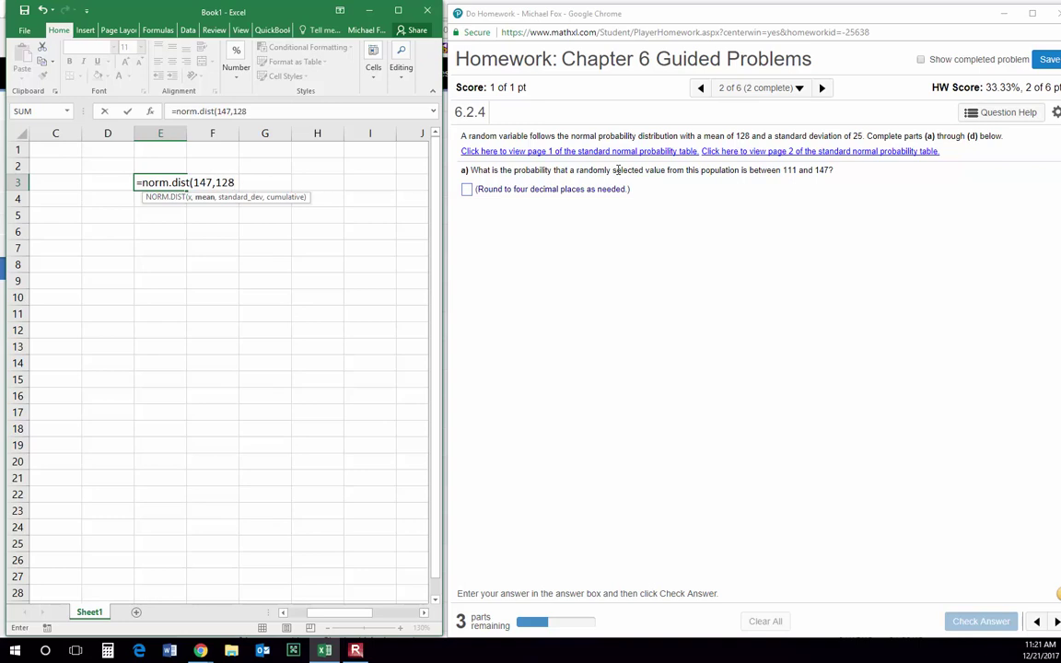
text(,25)
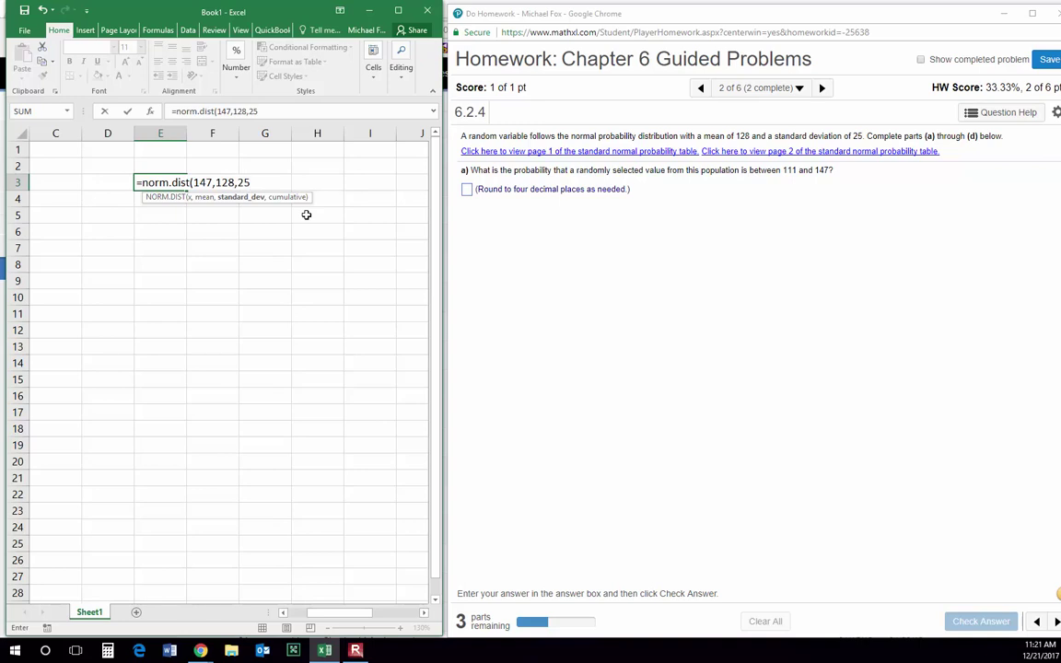
text(,true)
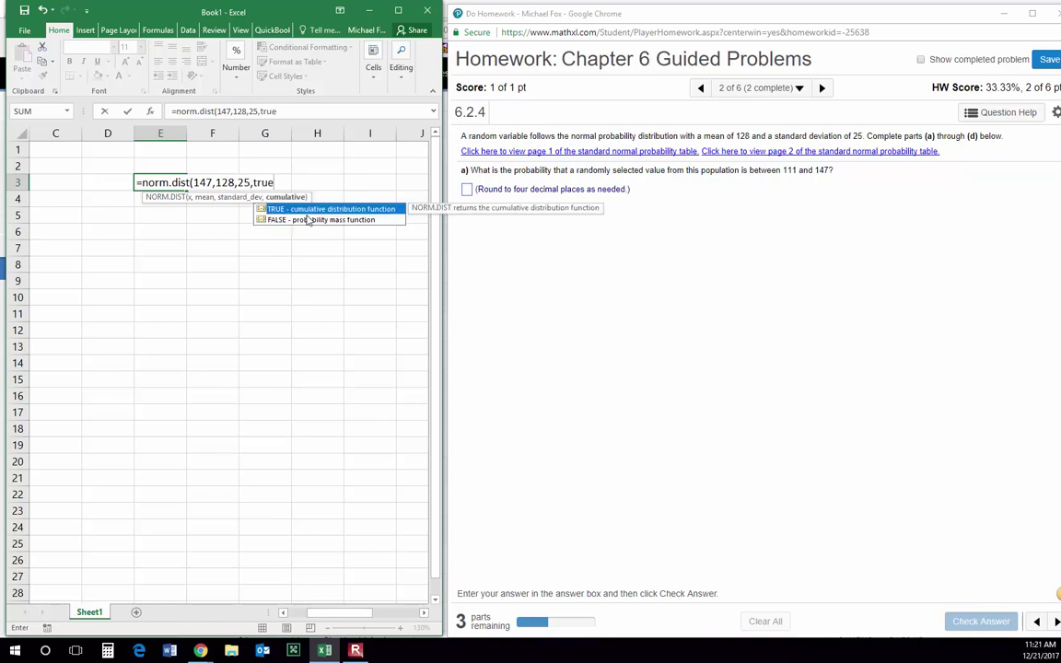
text())
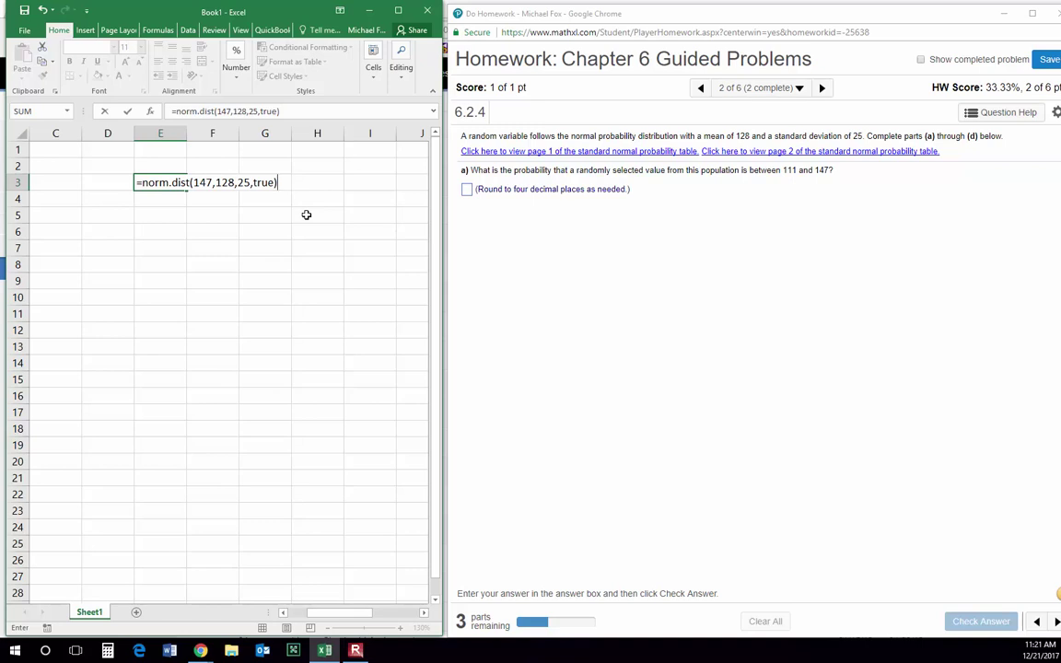
key(Return)
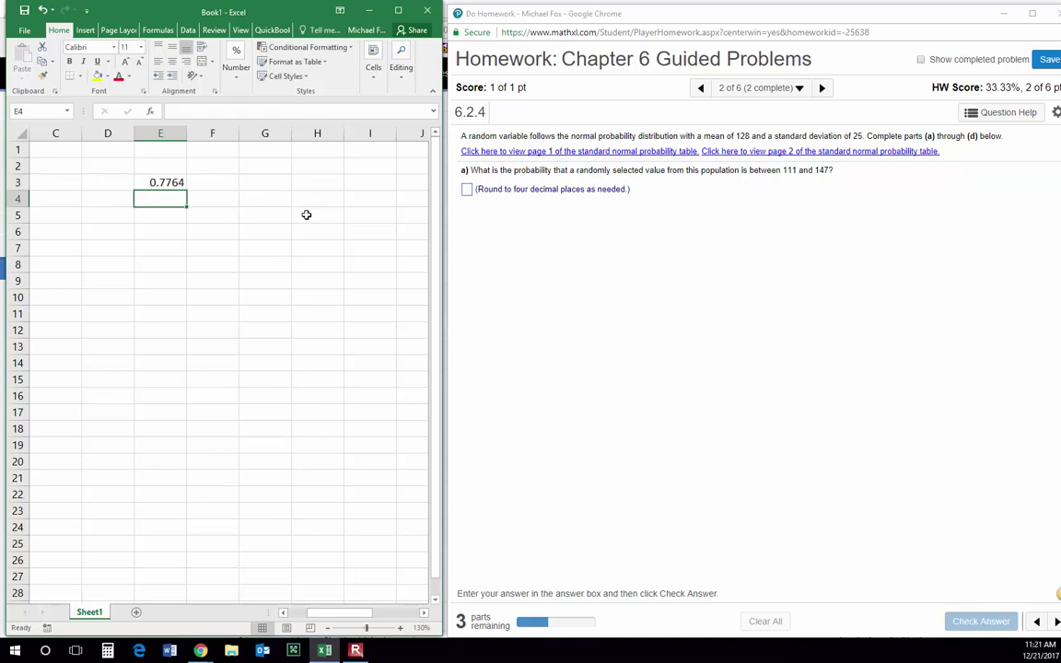
- Copy cell E3 and paste it into cell G3 as a value only
click(159, 181)
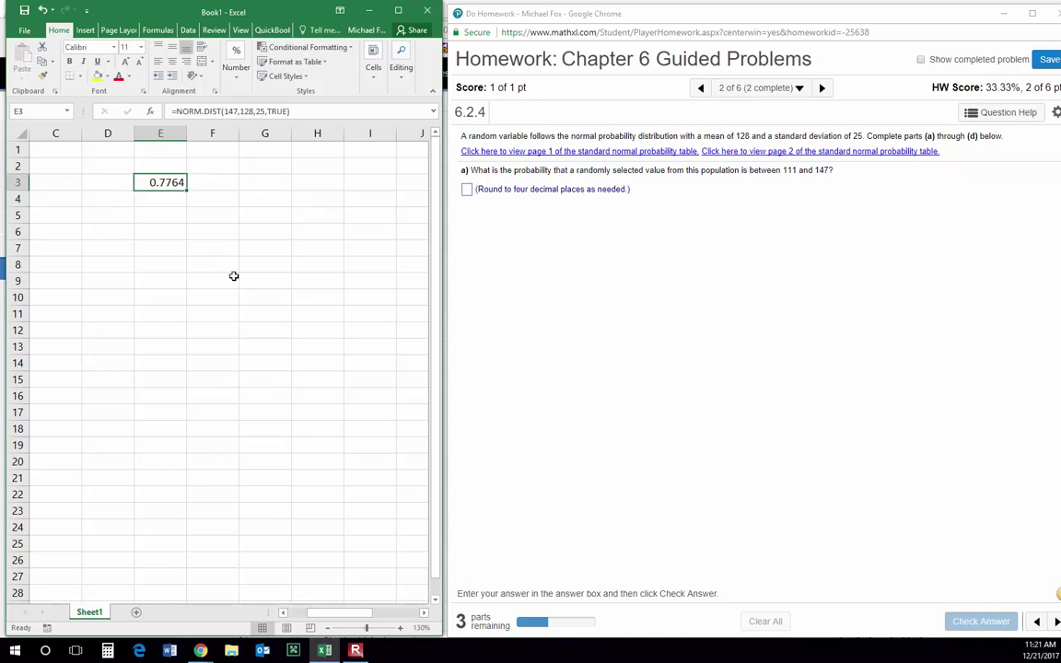
key(ctrl+c)
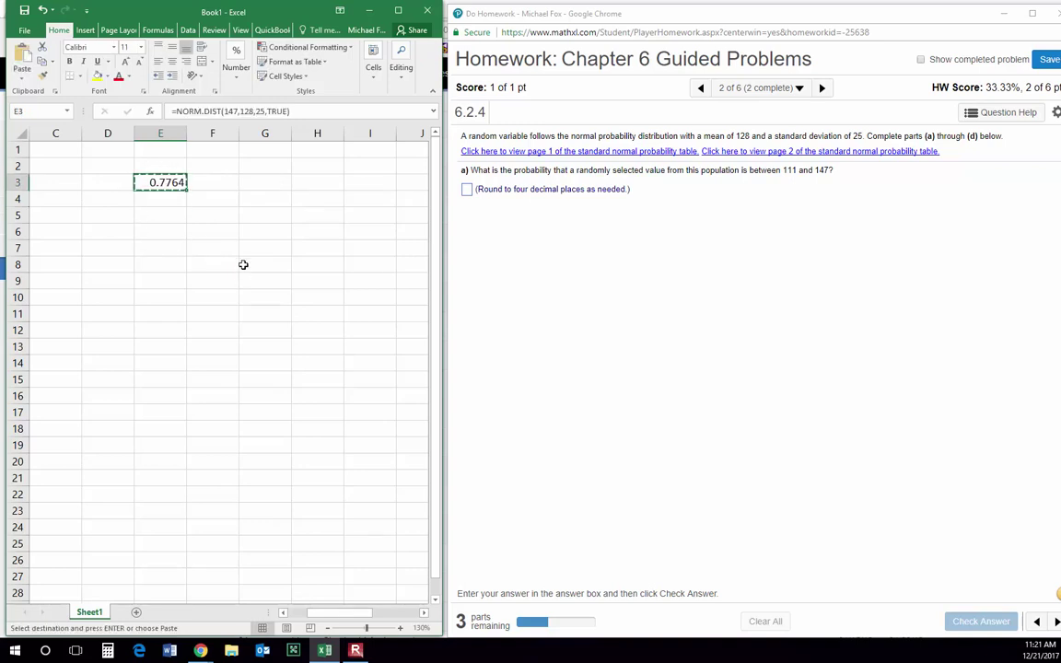
click(260, 181)
right_click(262, 183)
click(306, 236)
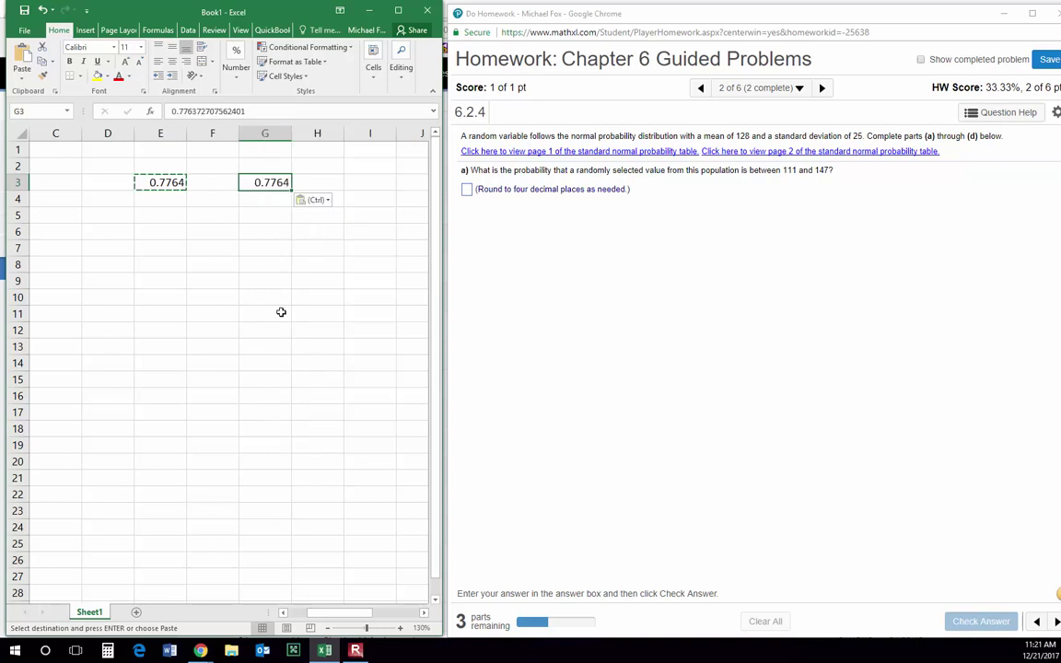
- Change the x value in cell E3's NORM.DIST formula to 111
click(160, 183)
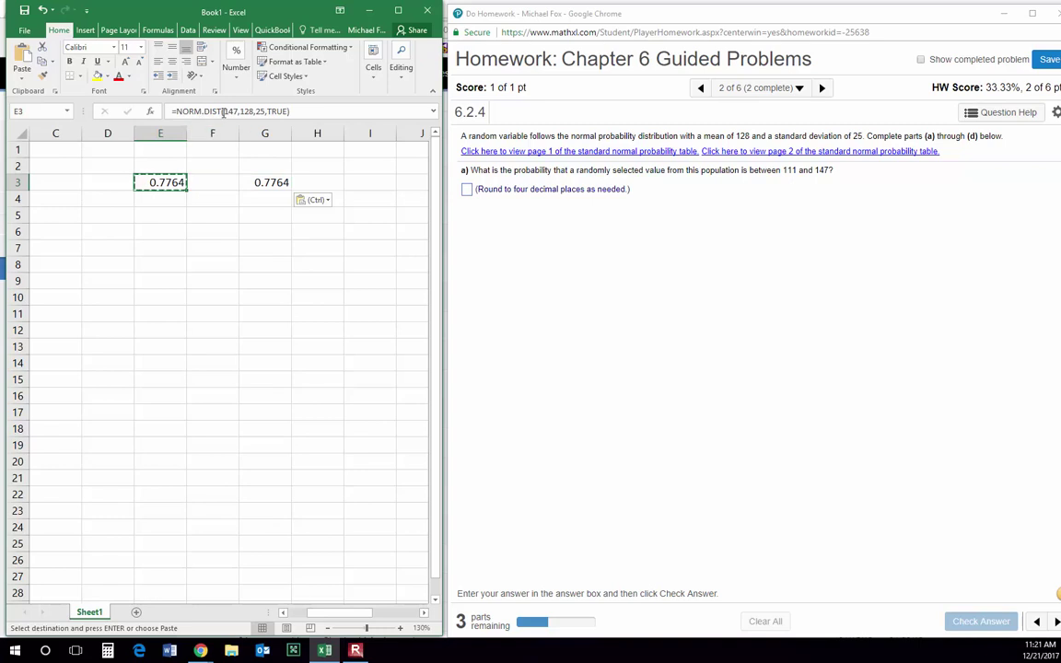
click(230, 112)
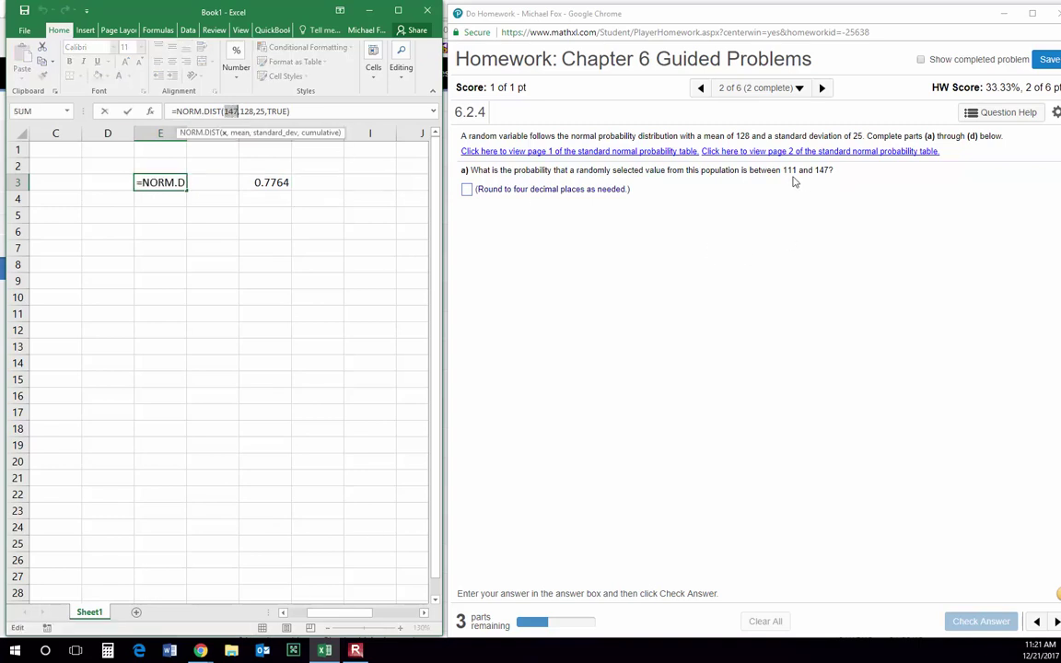
text(111)
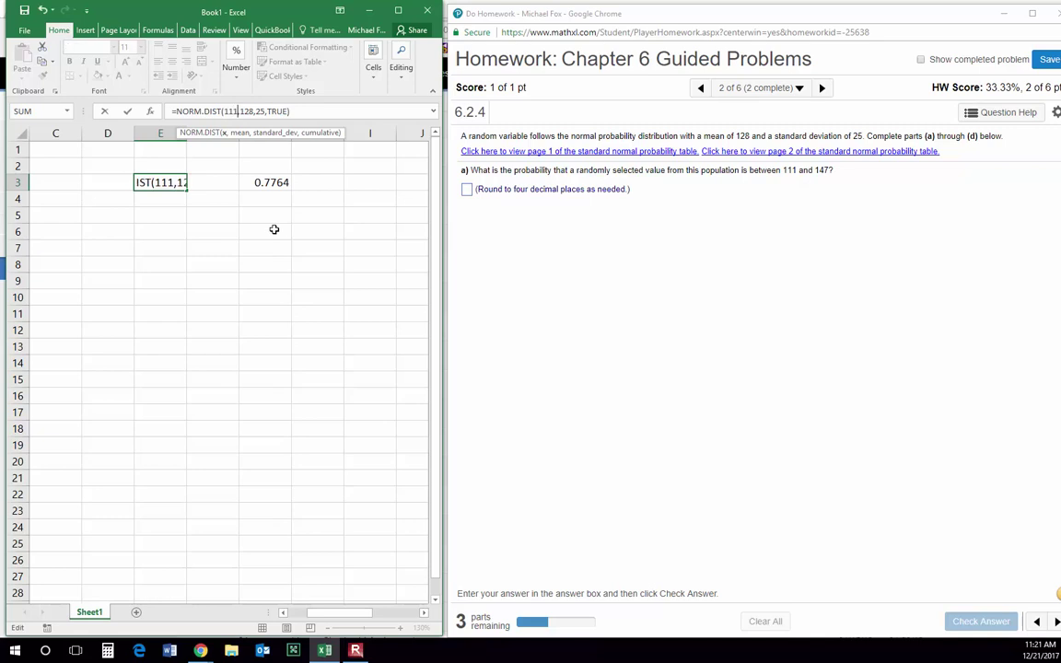
key(Return)
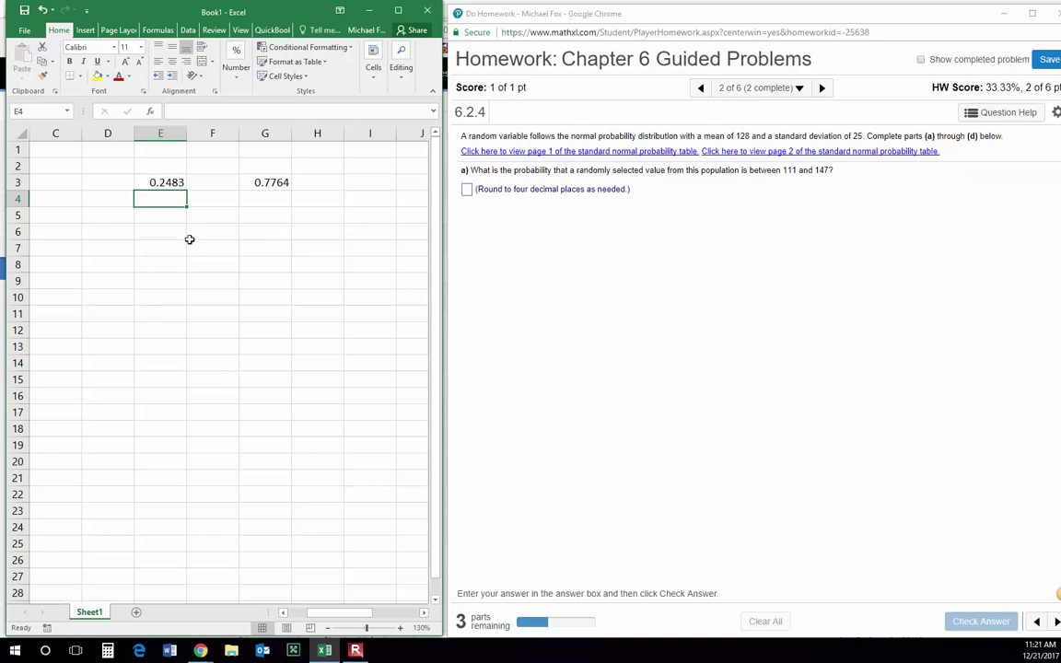
- Enter the formula =G3-E3 in cell G4 to subtract the lower probability from the upper one
click(252, 202)
text(=)
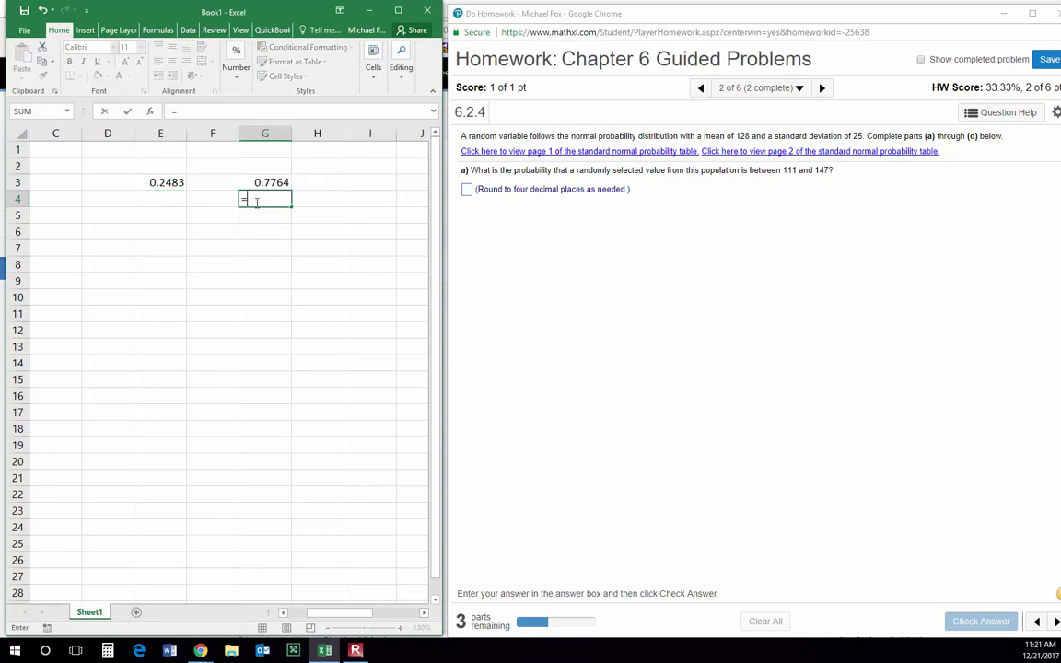
click(255, 183)
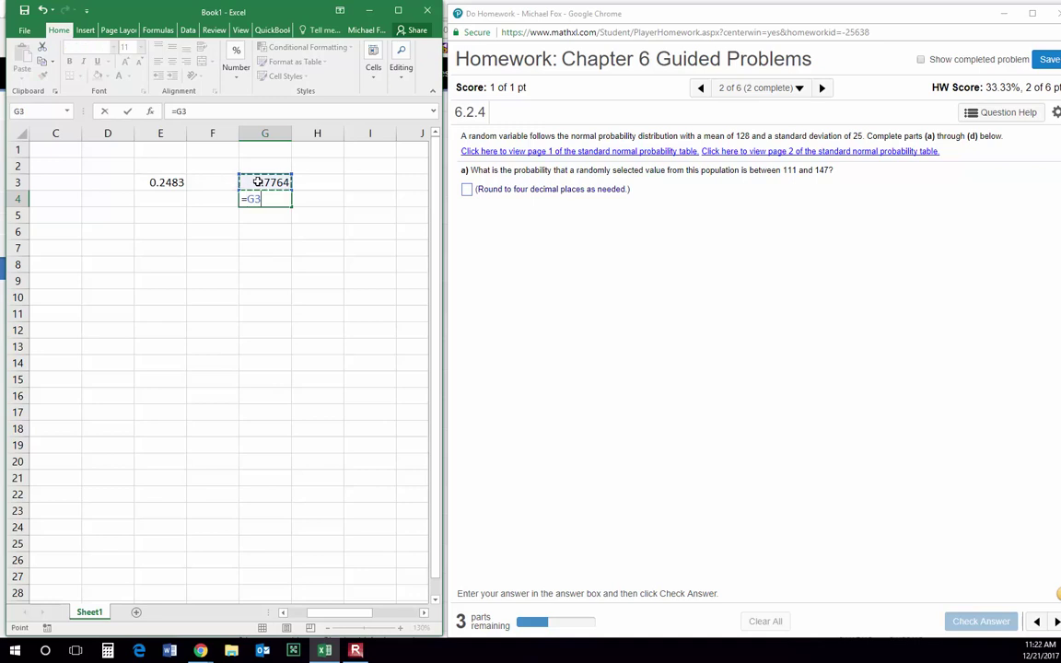
text(-)
click(171, 181)
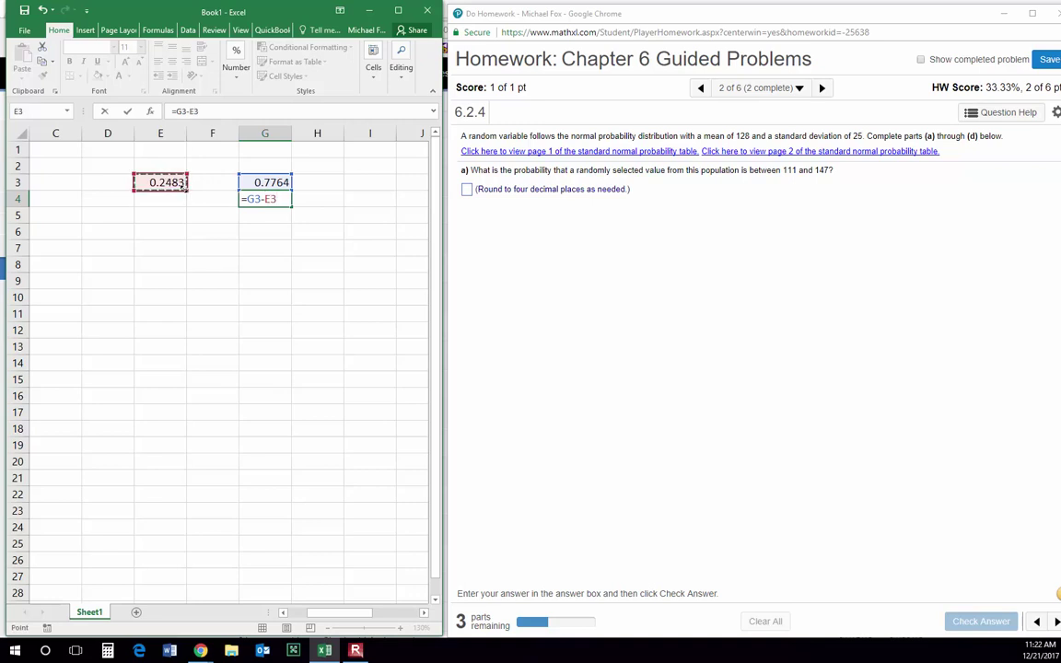
key(Return)
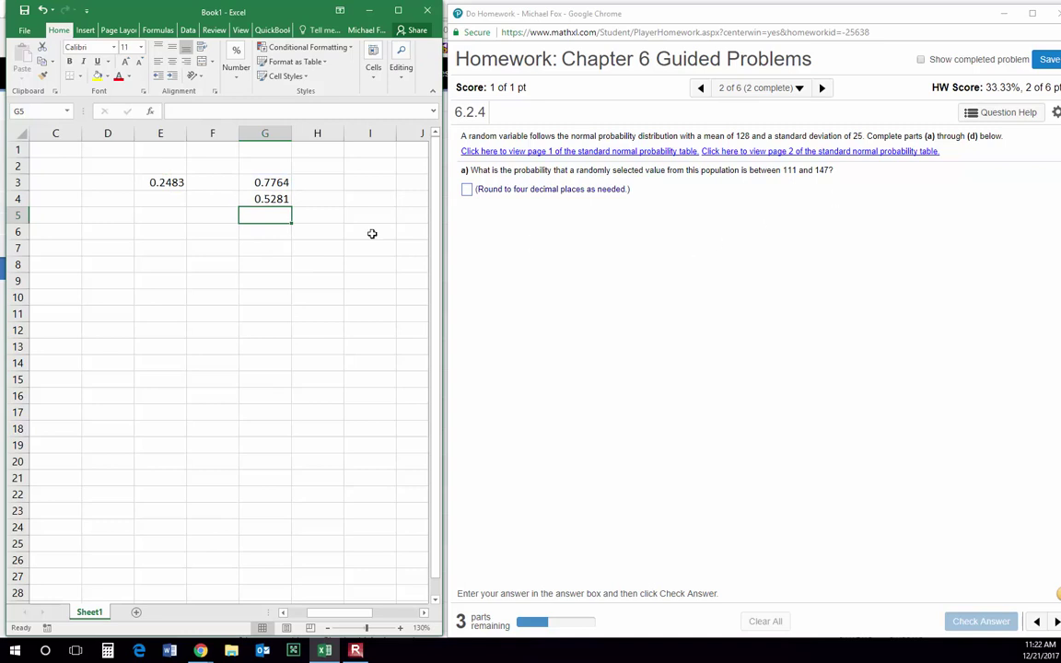
- Submit .5281 from cell G4 as the answer to part a of problem 6.2.4
click(470, 196)
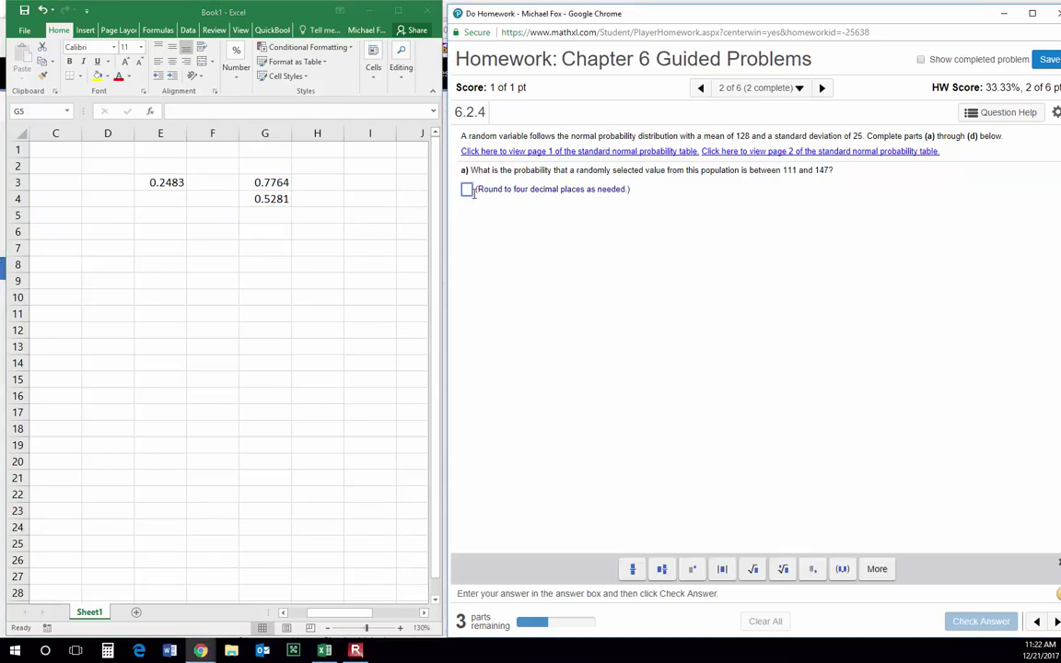
text(.5281)
key(Return)
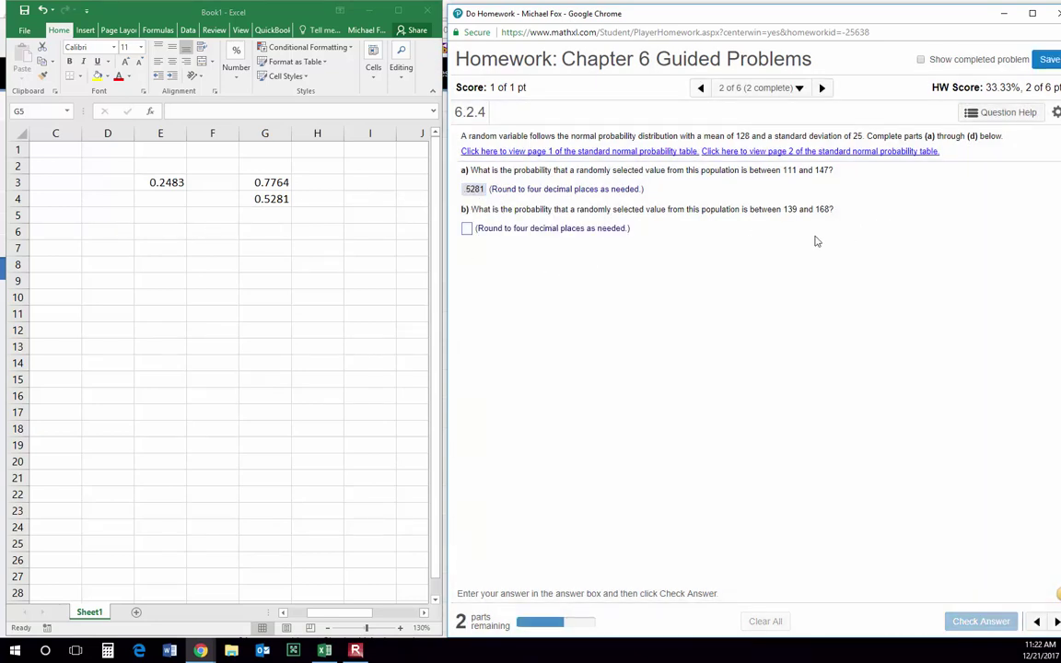
- Change the x value in cell E3's NORM.DIST formula to 168
click(159, 179)
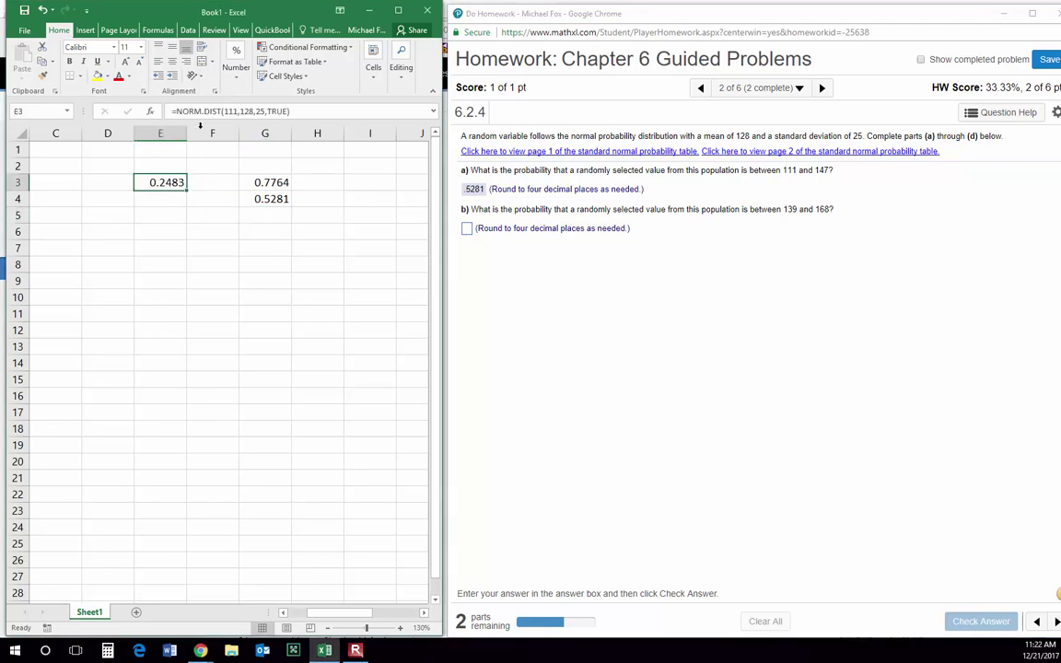
double_click(228, 112)
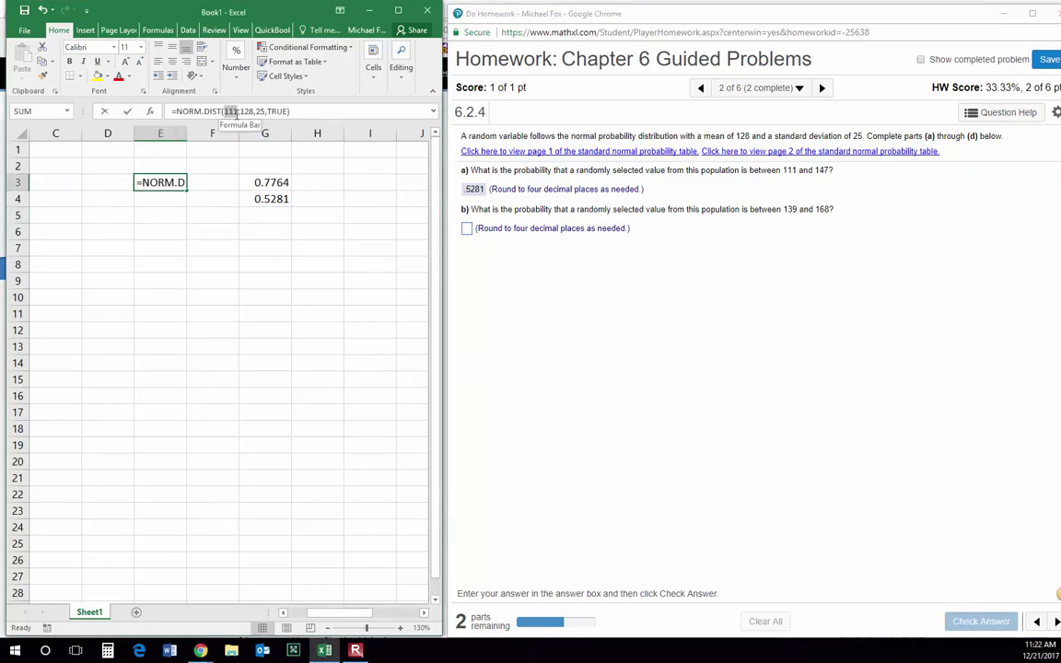
text(168)
key(Return)
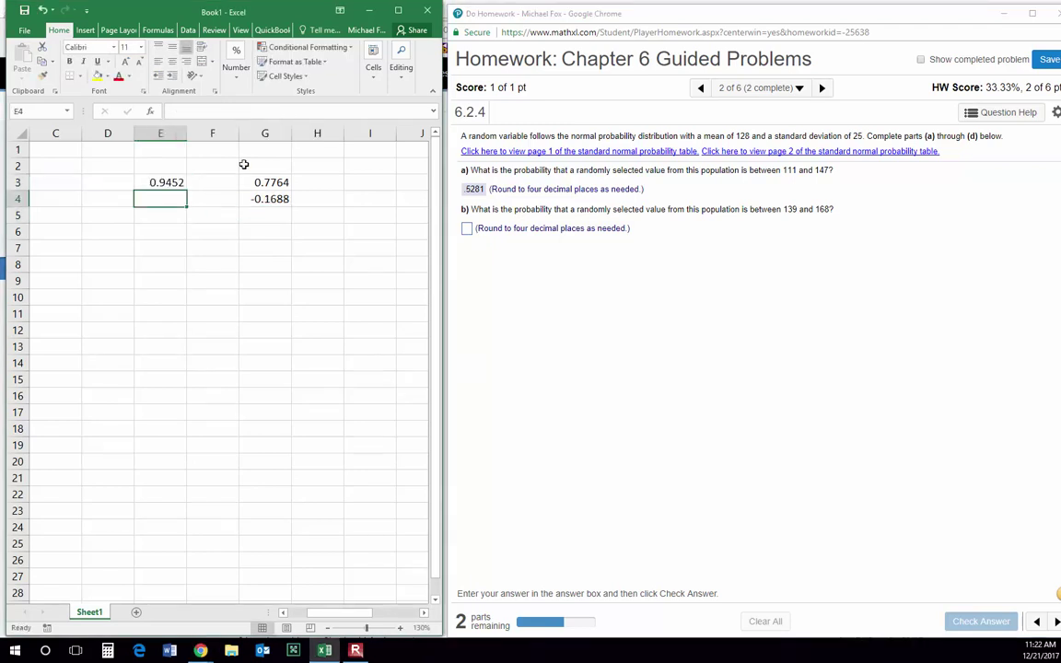
- Overwrite cell G3 with the value of cell E3, pasted as a value only
click(156, 180)
key(ctrl+c)
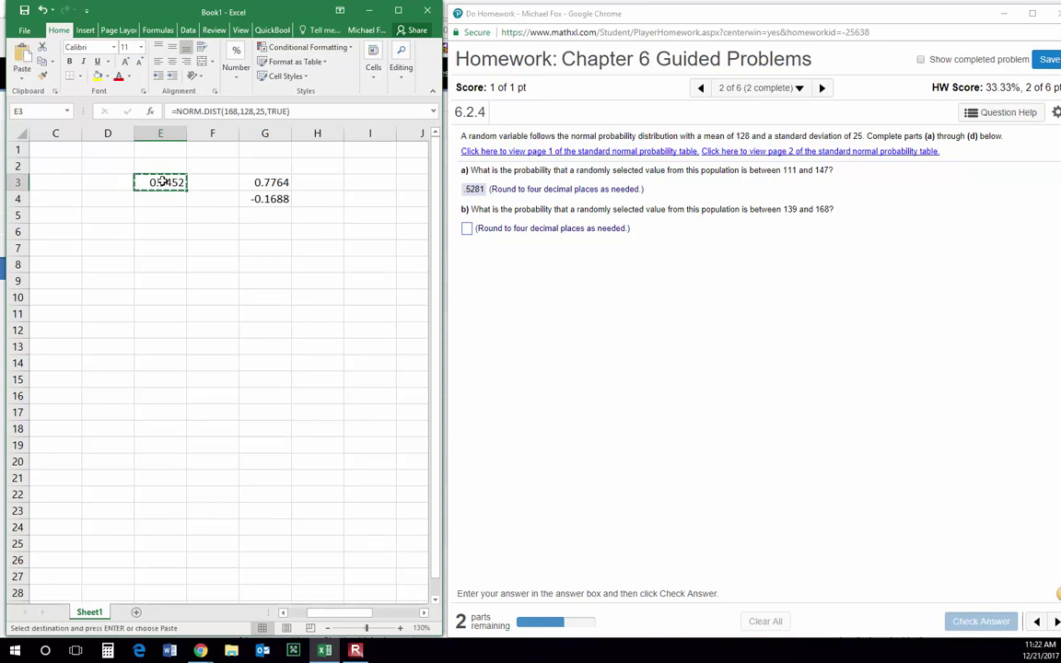
right_click(279, 183)
click(286, 218)
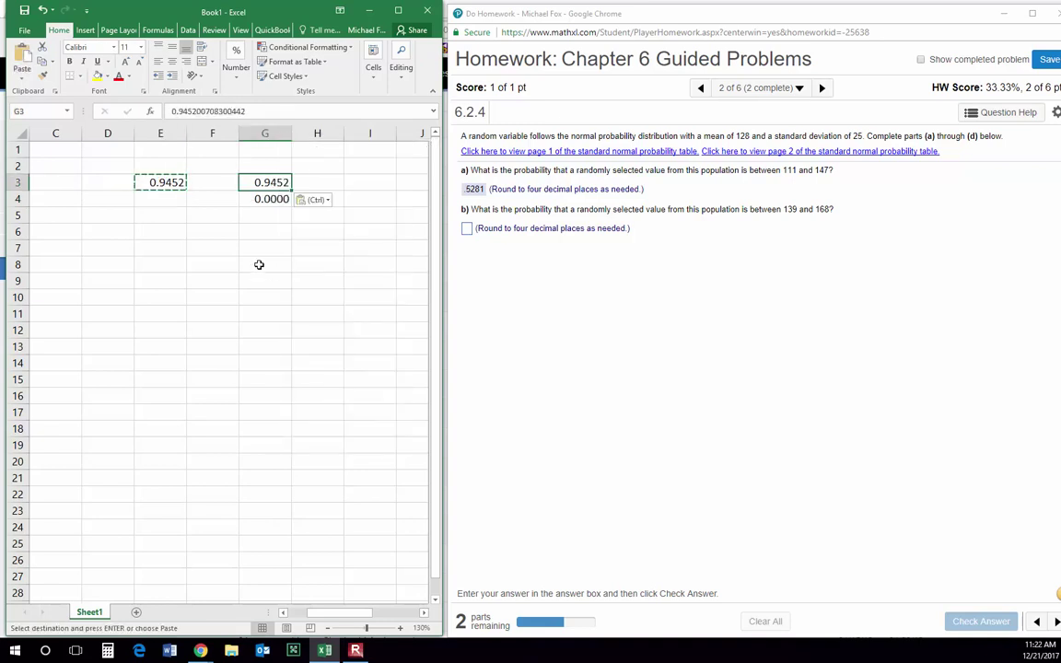
- Change the x value in cell E3's NORM.DIST formula to 139
click(147, 177)
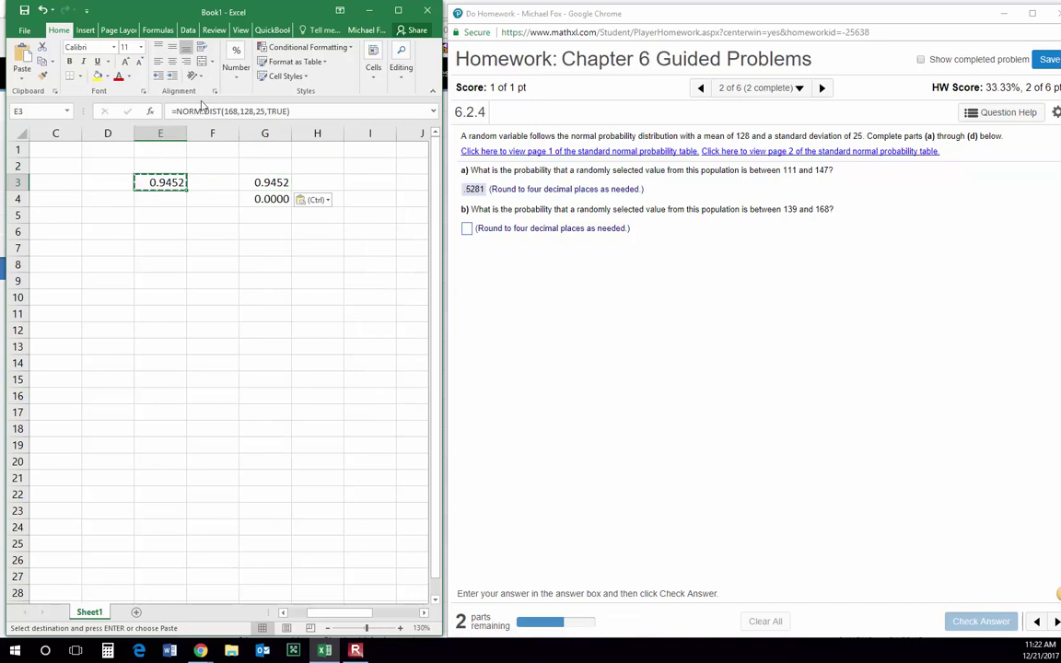
click(207, 111)
double_click(235, 112)
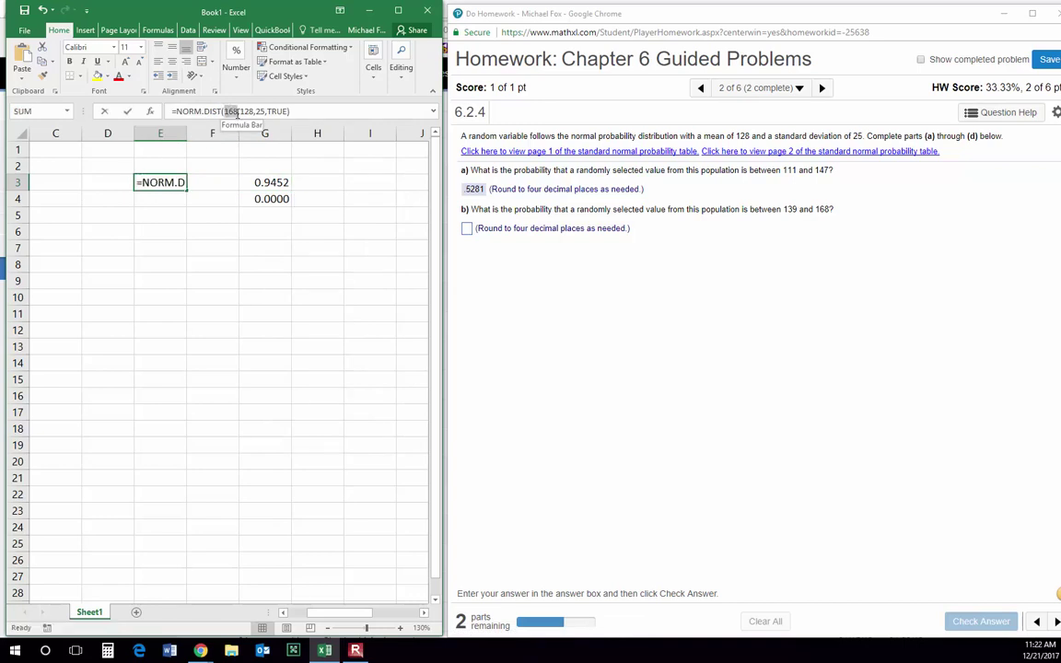
text(139)
key(Return)
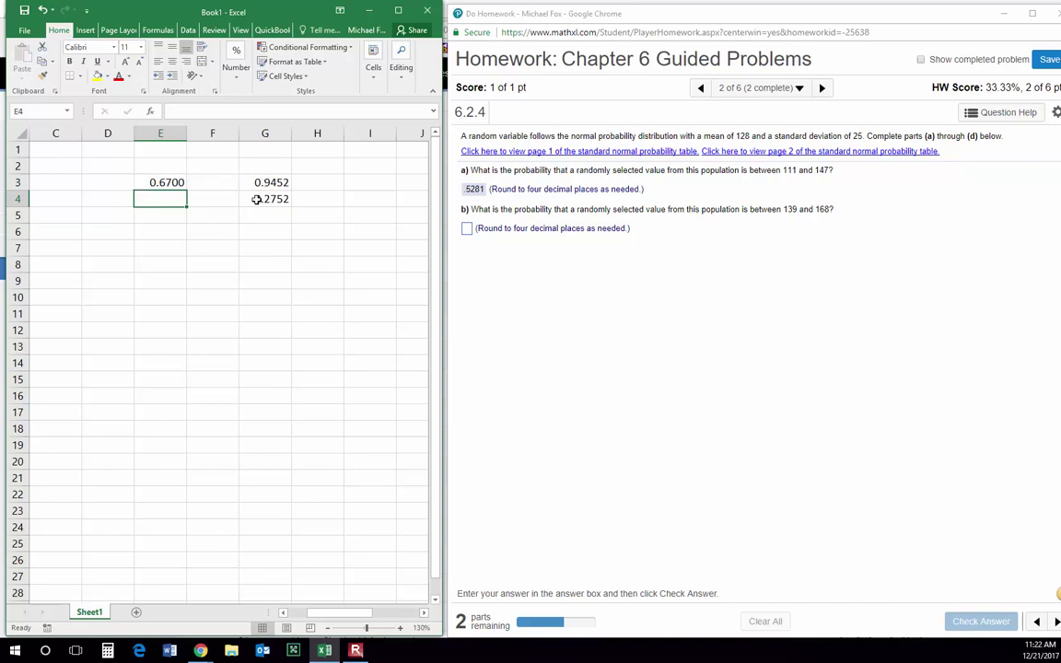
- Submit .2752 from cell G4 as the answer to part b of problem 6.2.4
click(467, 230)
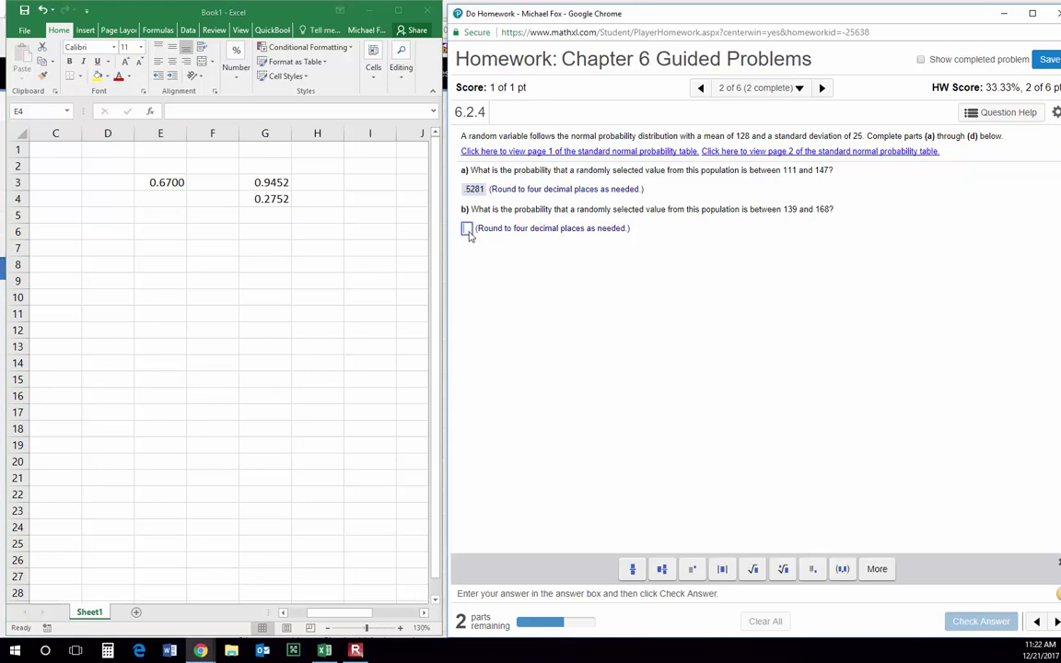
text(.2752)
key(Return)
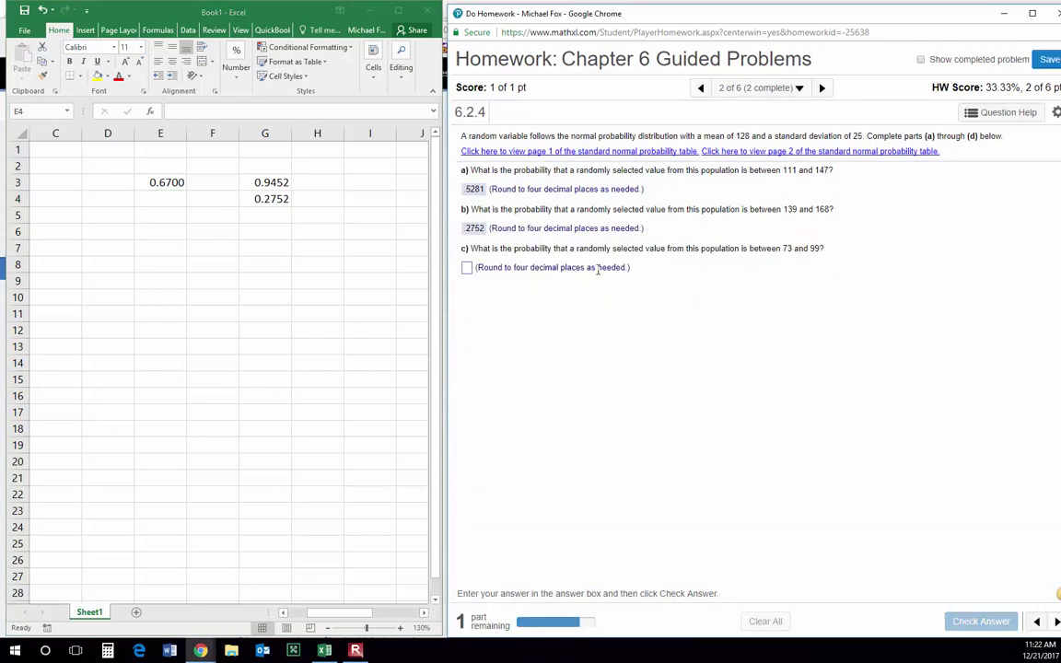
- Change the x value in cell E3's NORM.DIST formula to 99
click(159, 182)
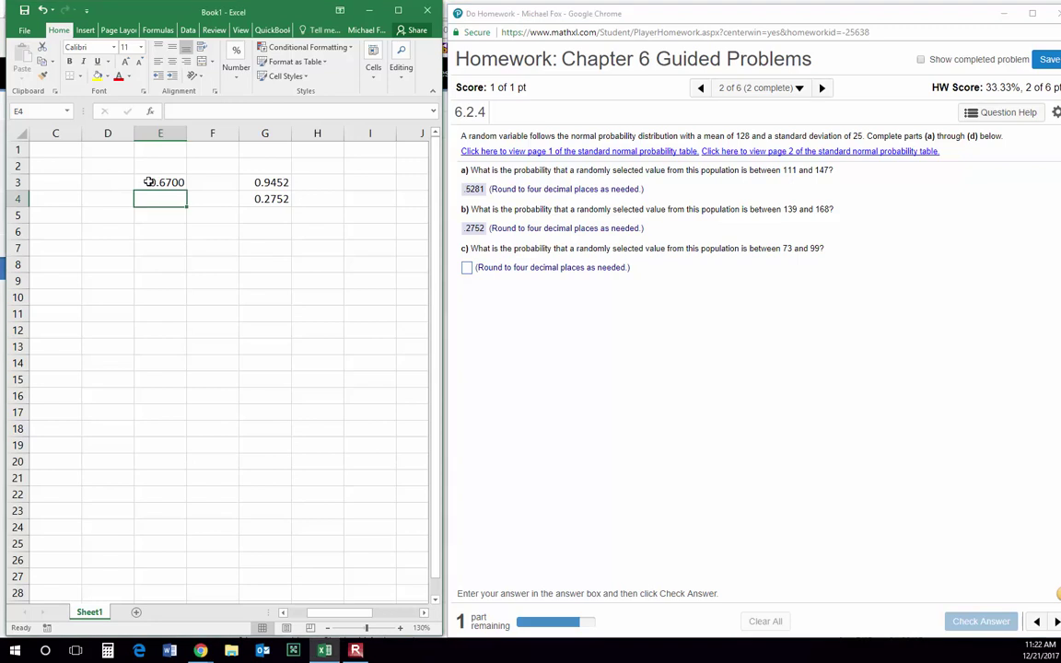
click(147, 181)
click(229, 112)
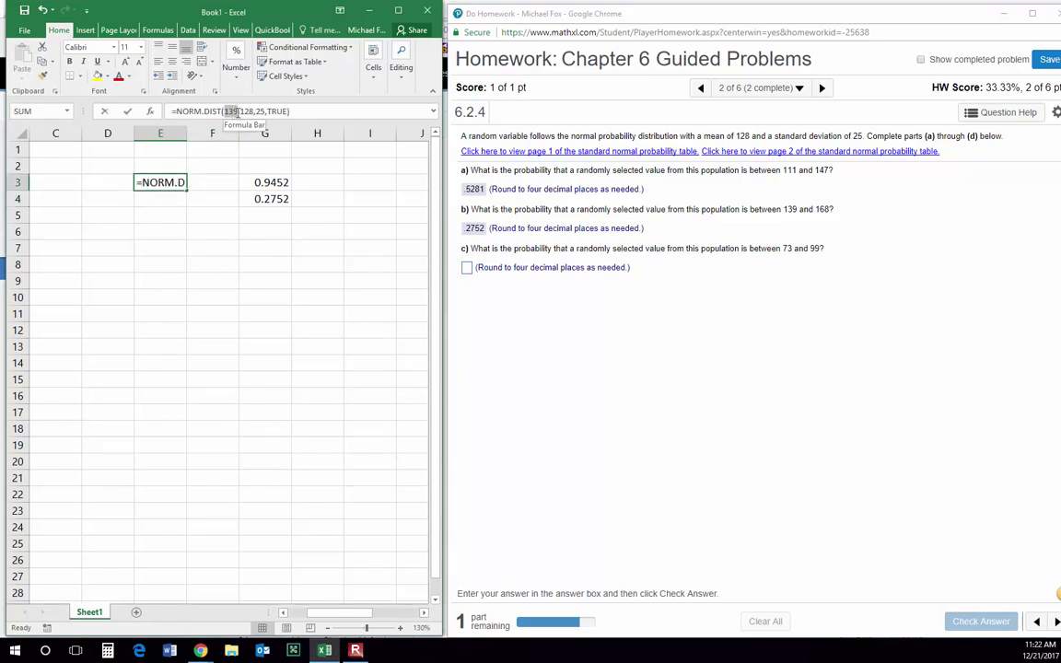
double_click(235, 111)
text(99)
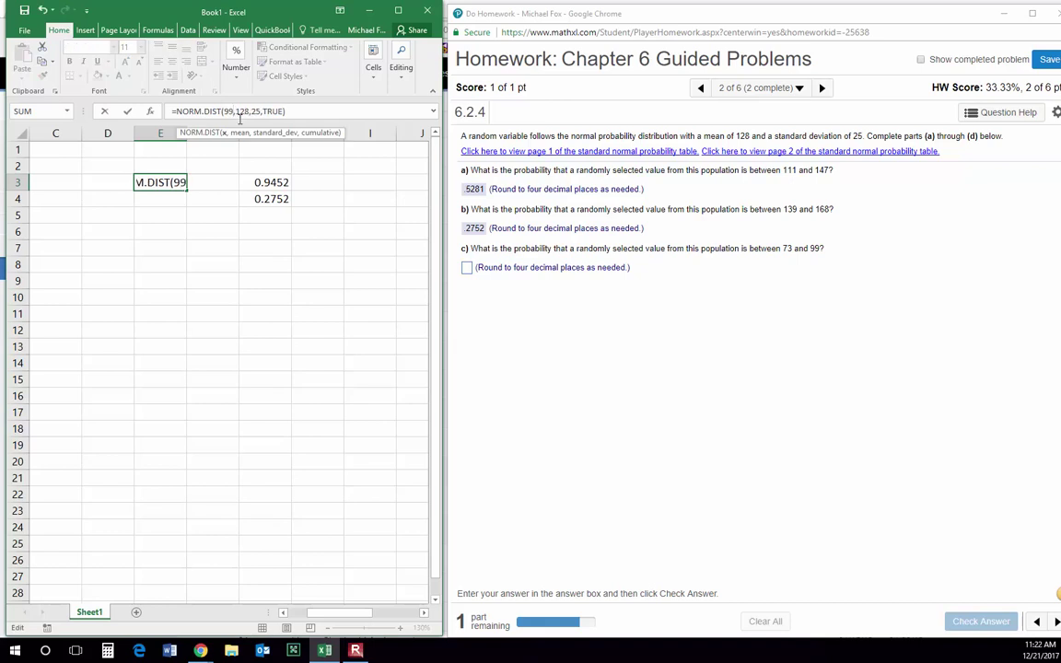
key(Return)
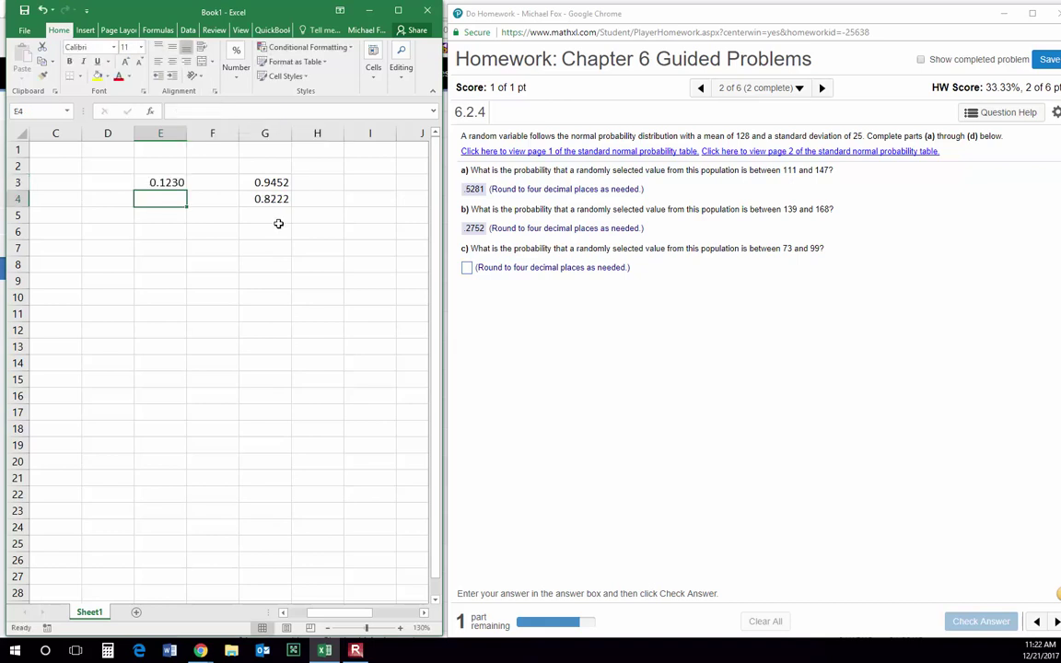
- Overwrite cell G3 with the value of cell E3, pasted as a value only
click(164, 184)
key(ctrl+c)
click(256, 180)
right_click(262, 182)
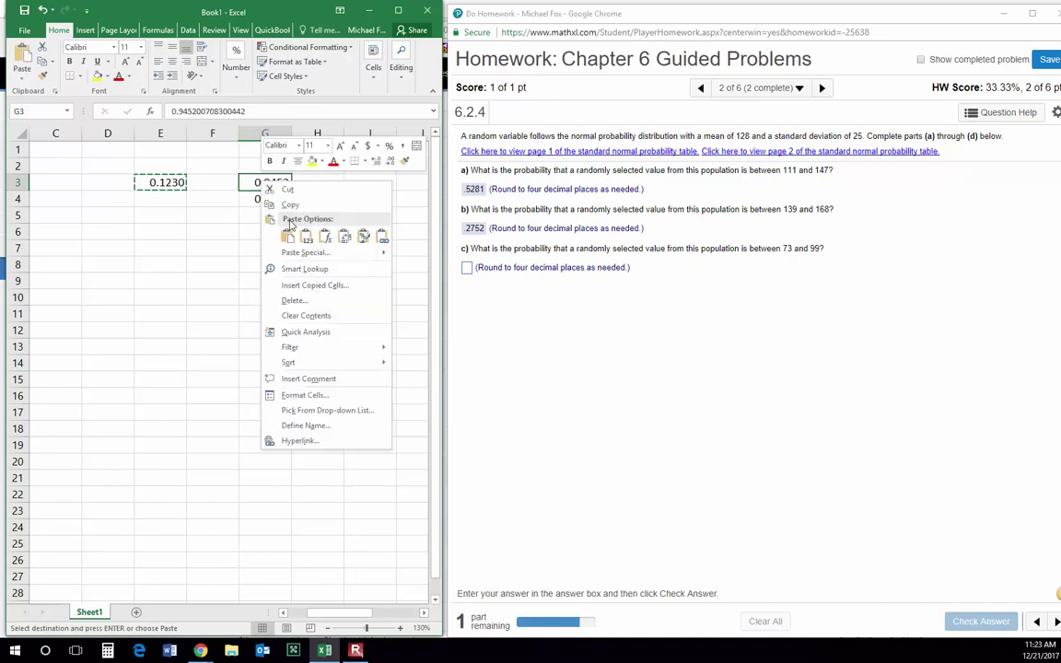
key(v)
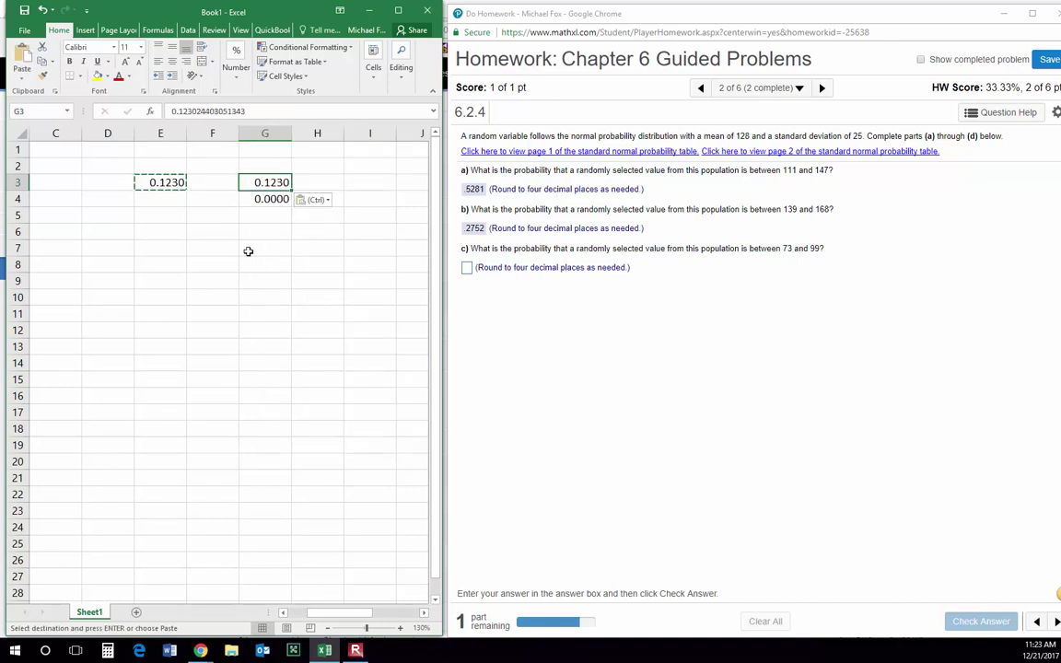
- Change the x value in cell E3's NORM.DIST formula to 73
click(168, 183)
double_click(225, 112)
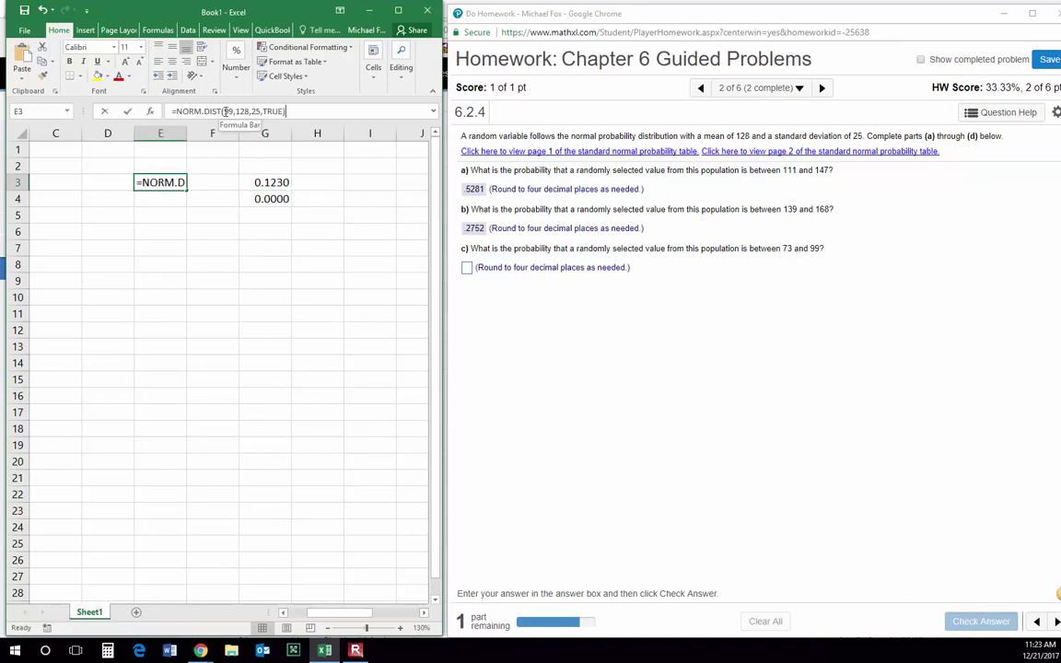
text(73)
key(Return)
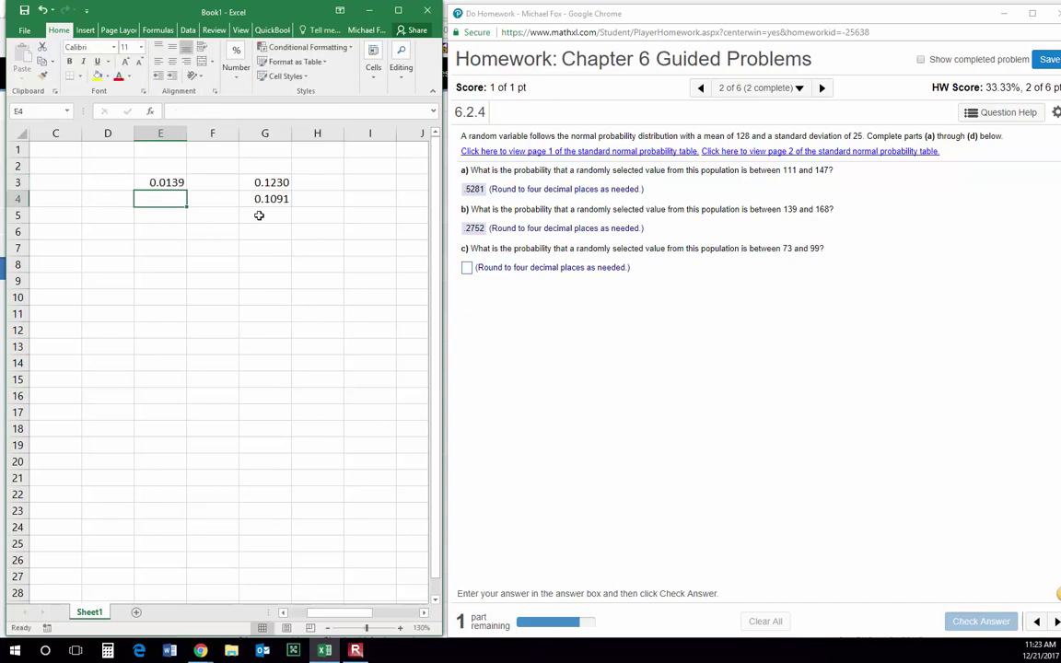
- Submit .1091 from cell G4 as the answer to part c of problem 6.2.4
click(467, 268)
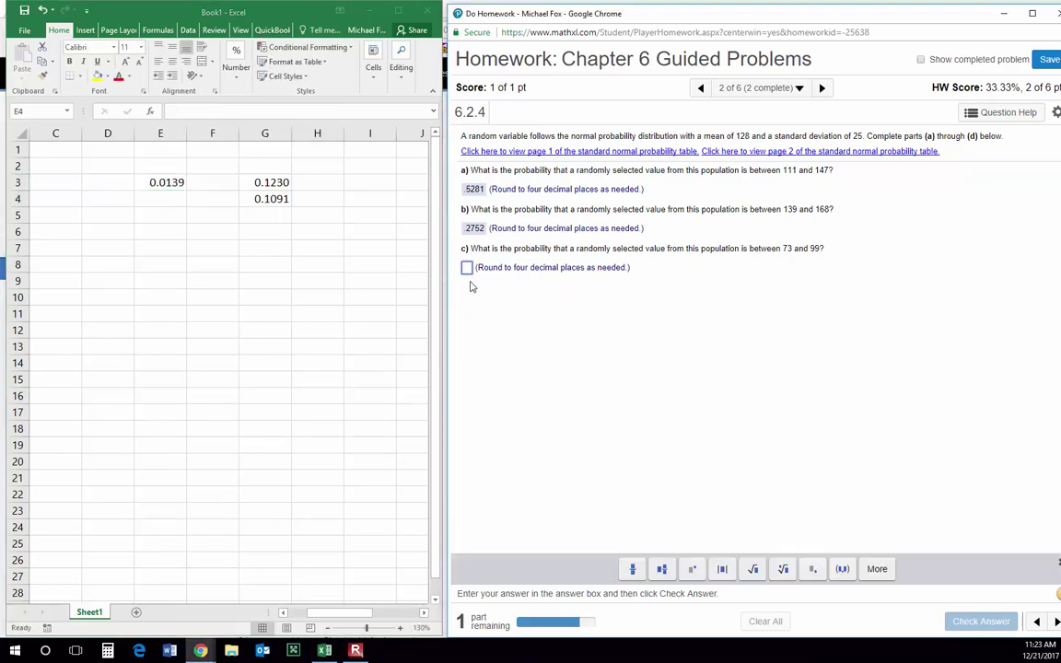
text(1)
key(BackSpace)
text(.1091)
key(Return)
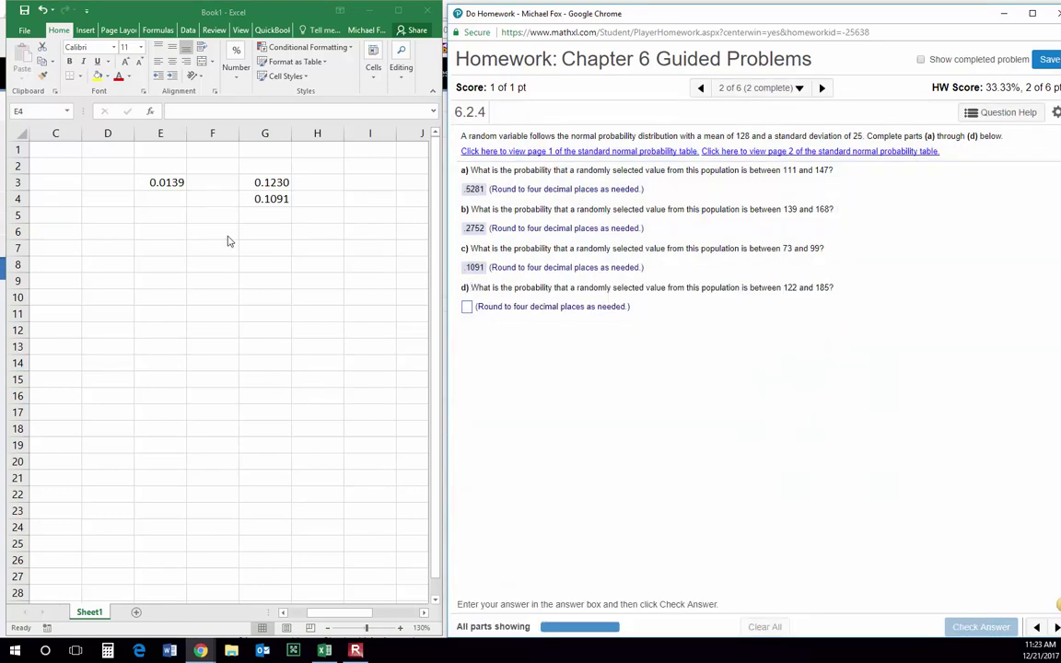
- Change the x value in cell E3's NORM.DIST formula to 185
click(159, 182)
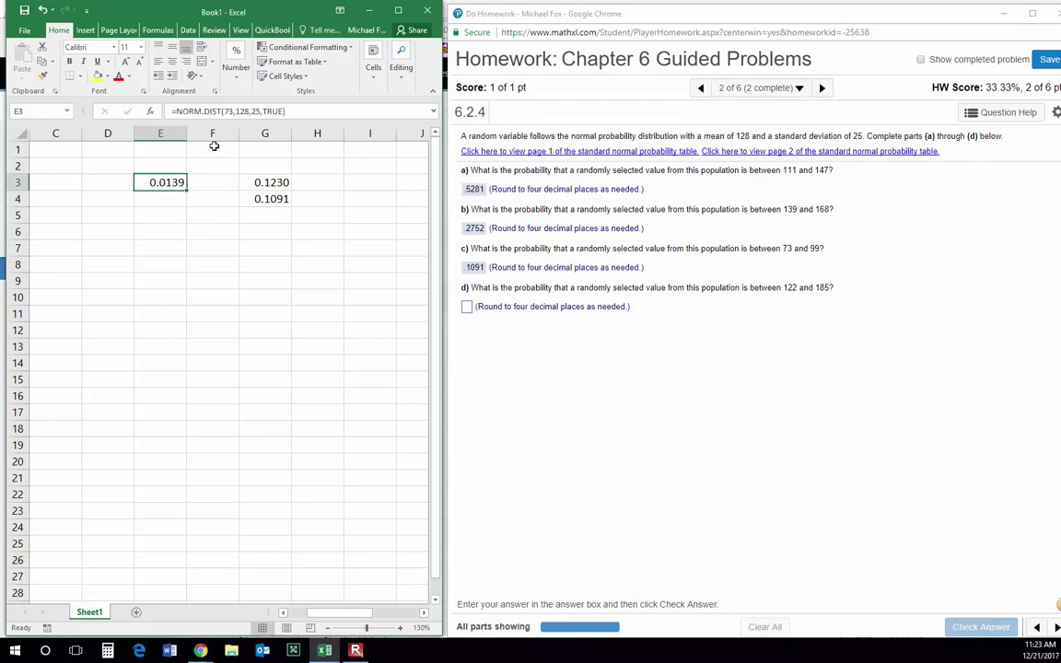
click(223, 111)
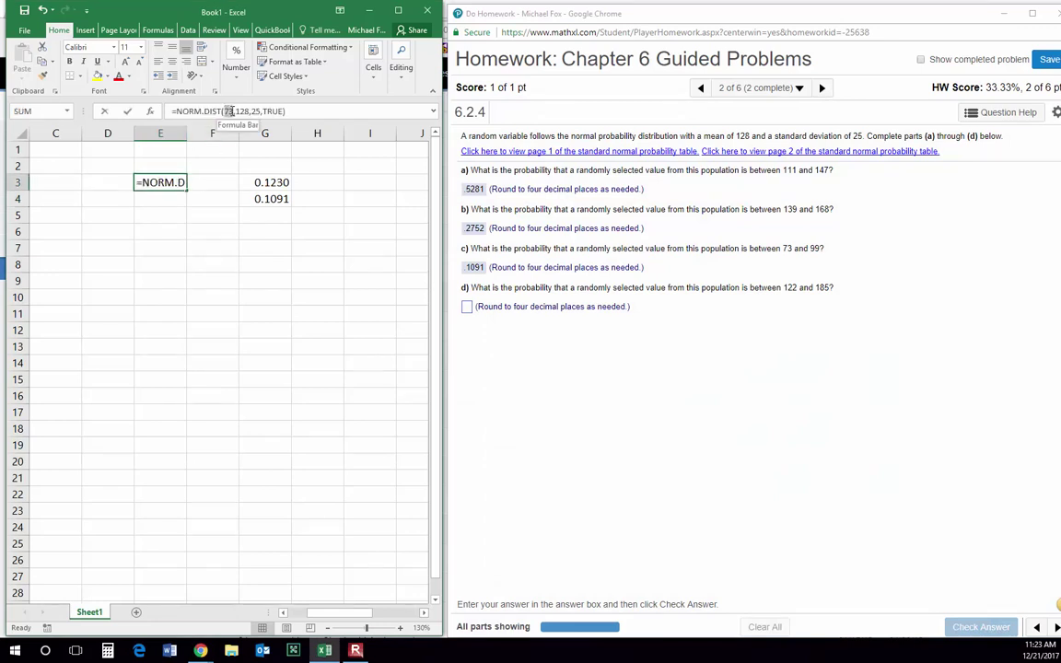
double_click(230, 112)
text(185)
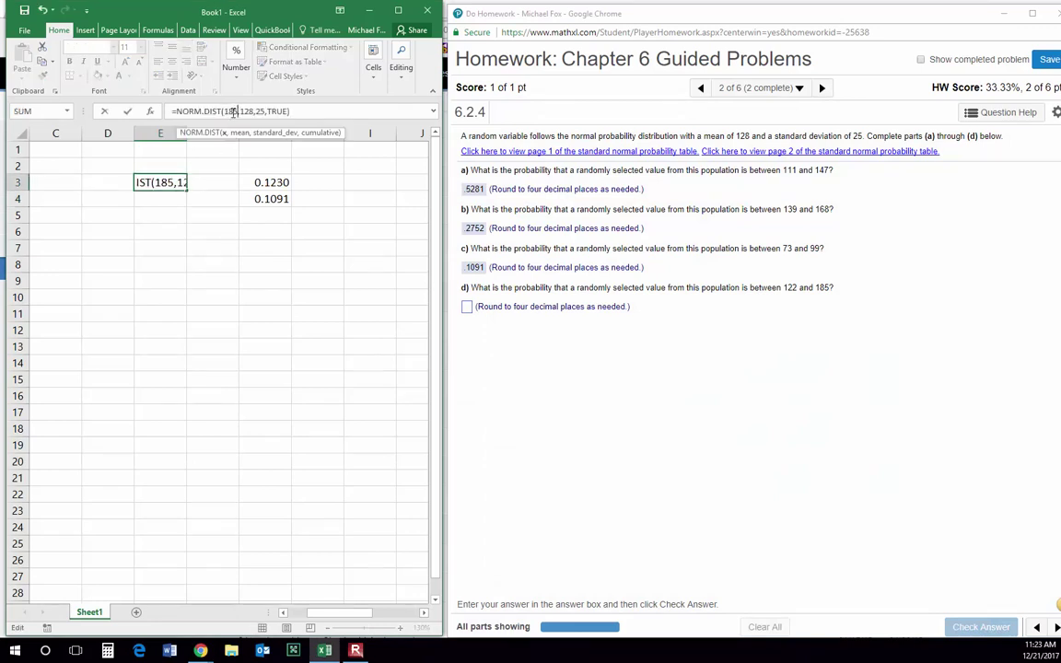
key(Return)
- Copy cell E3 and paste it into cell G3 as a value only, replacing the existing number
click(168, 183)
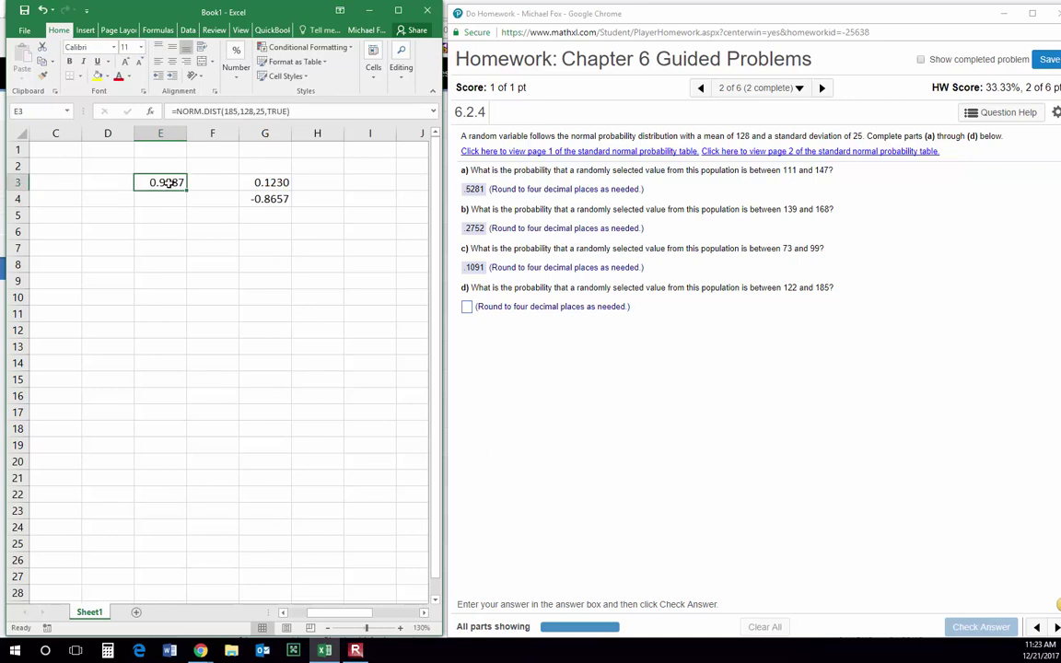
key(ctrl+c)
click(253, 183)
right_click(253, 184)
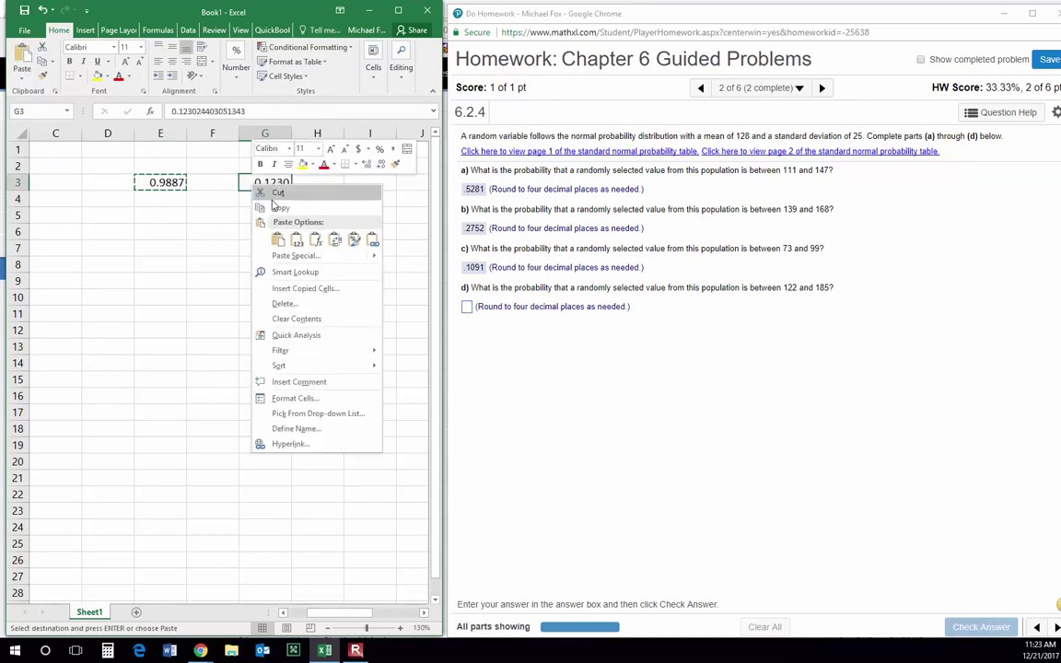
click(297, 241)
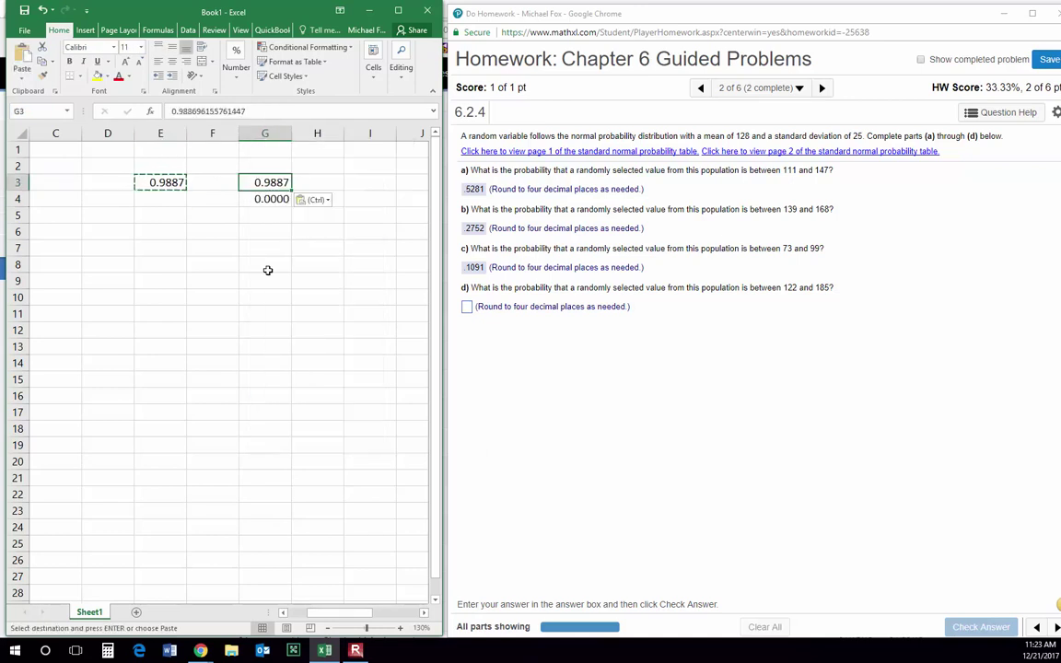
- Change the x value in cell E3's NORM.DIST formula to 122
click(158, 181)
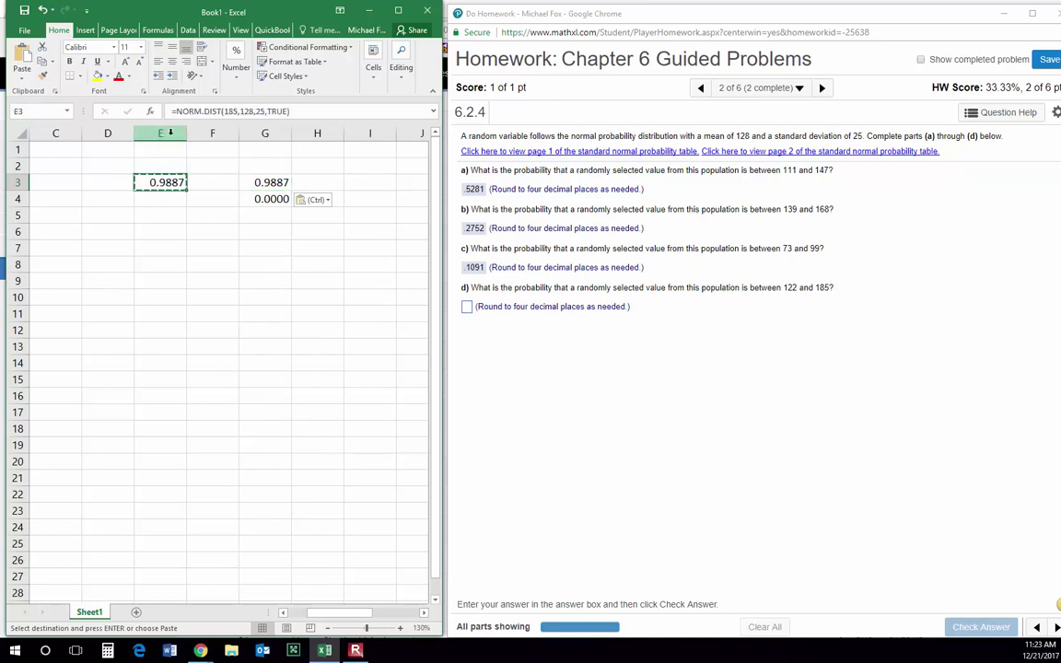
click(210, 109)
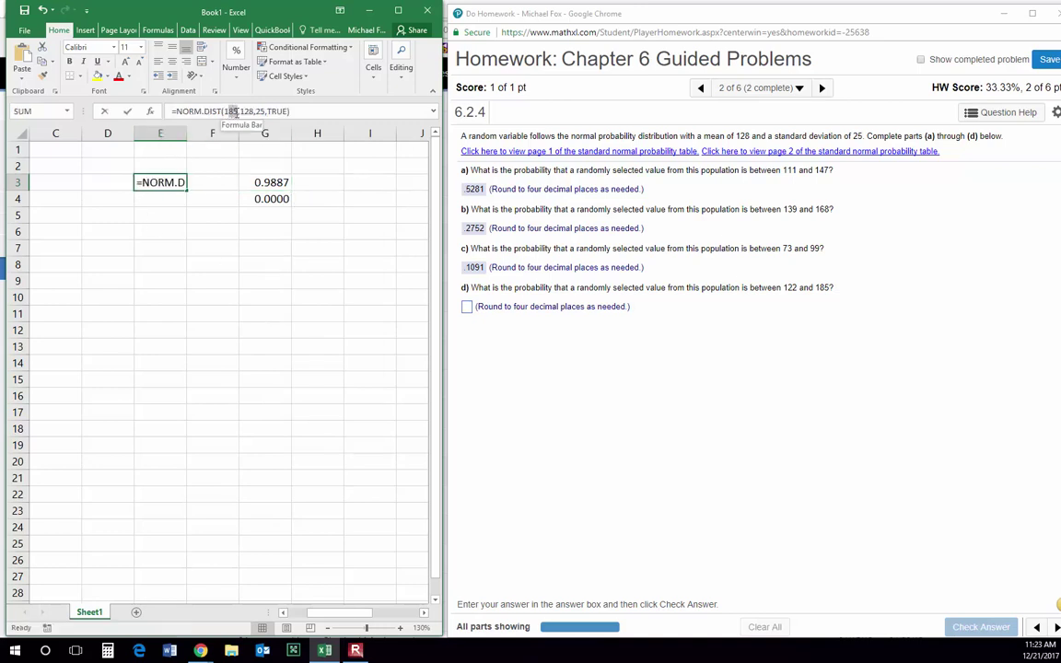
double_click(232, 111)
text(122)
key(Return)
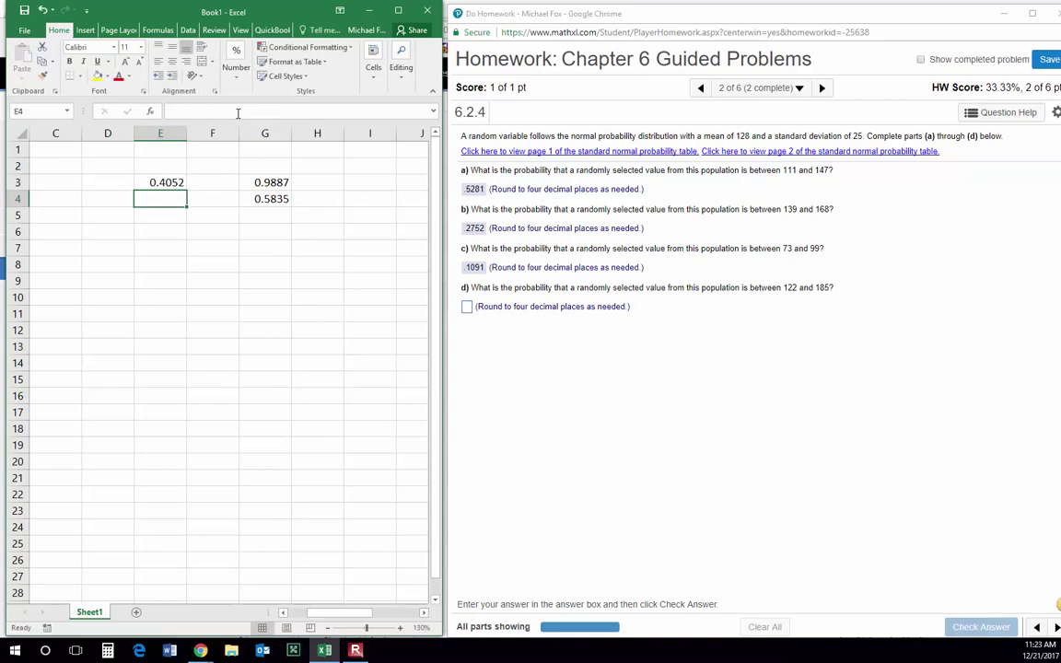
- Submit .5835 from cell G4 as the answer to part d of problem 6.2.4
click(466, 308)
text(.5835)
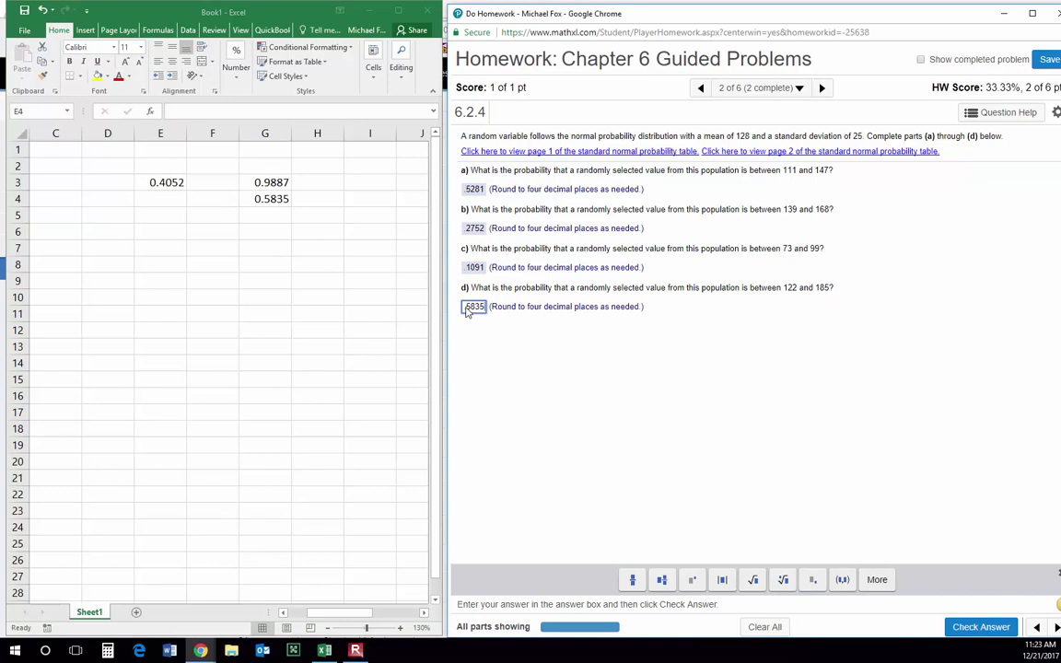
key(Return)
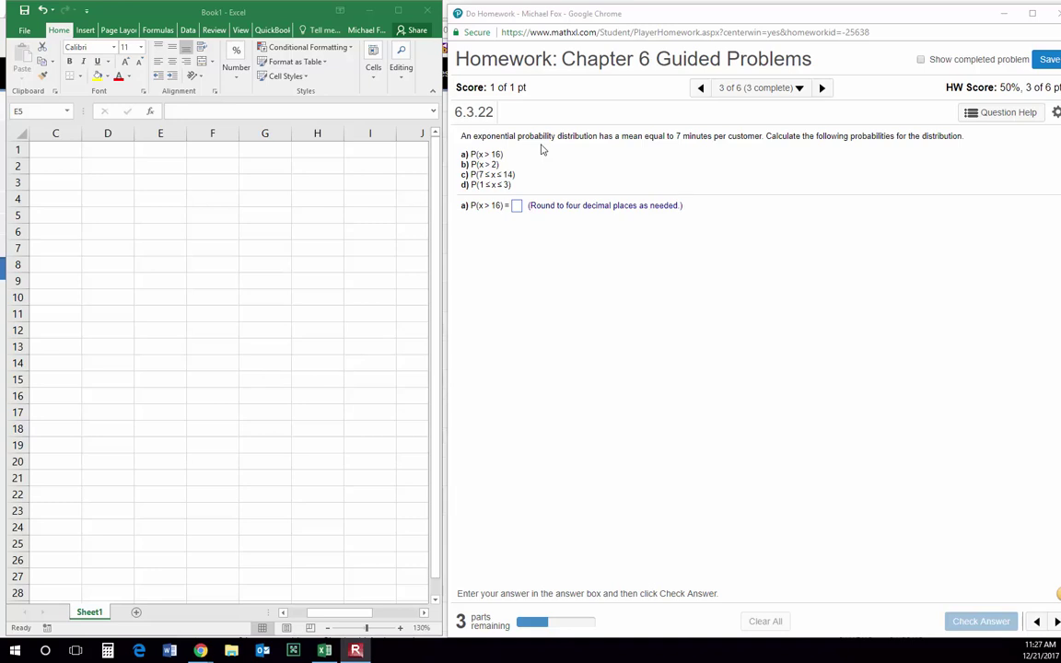
- Enter the formula =expon.dist(16,(1/7),true) in cell D2 for part a of problem 6.3.22
click(115, 165)
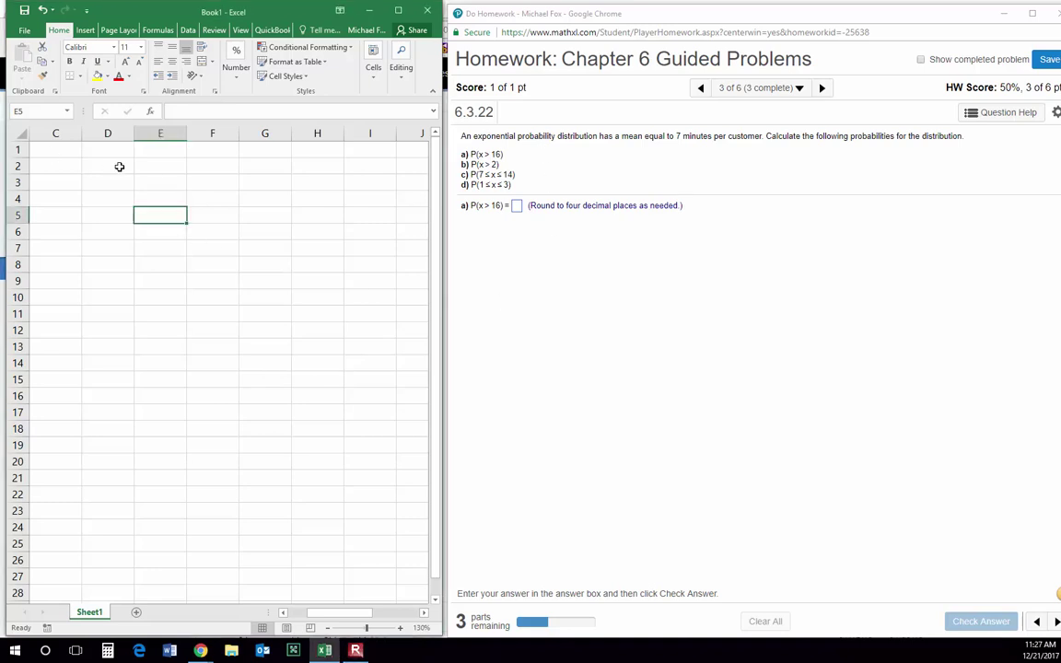
click(115, 165)
text(=)
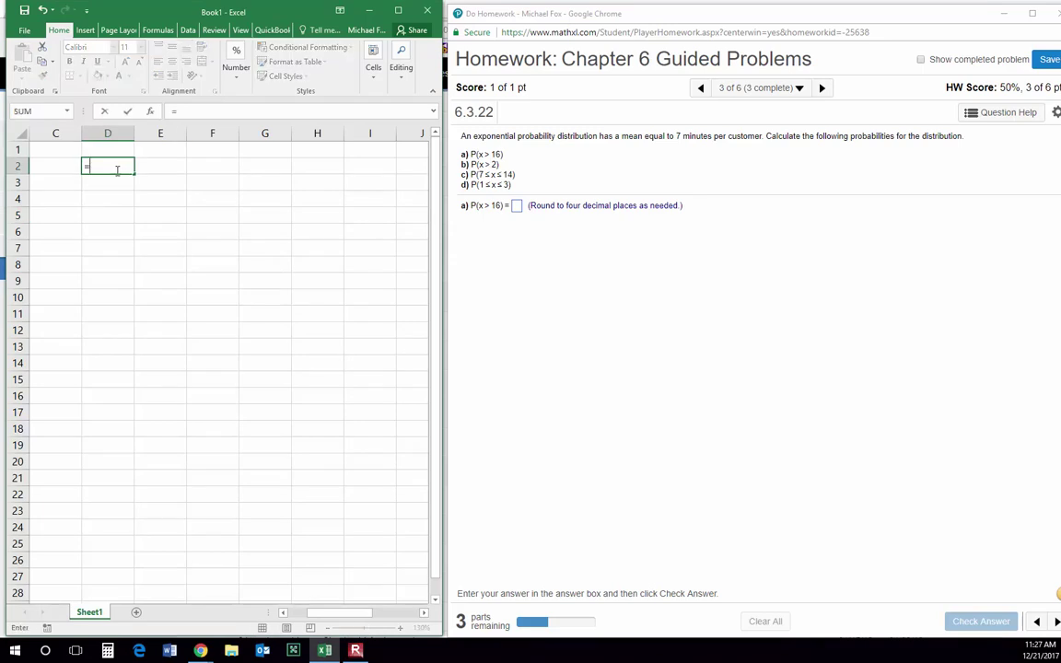
text(expon)
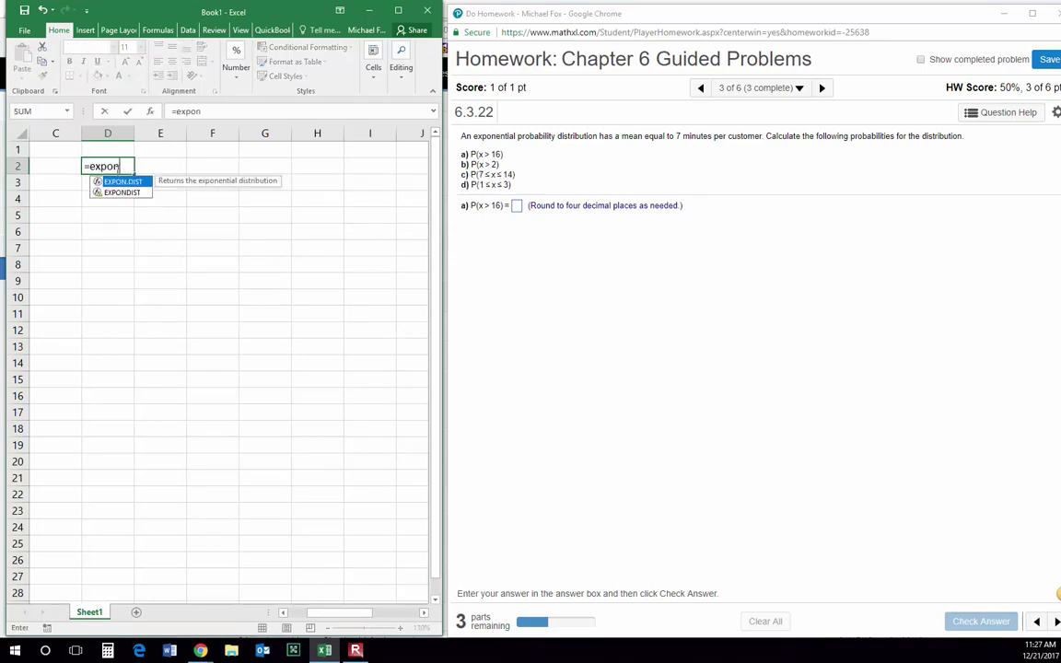
text(.dis)
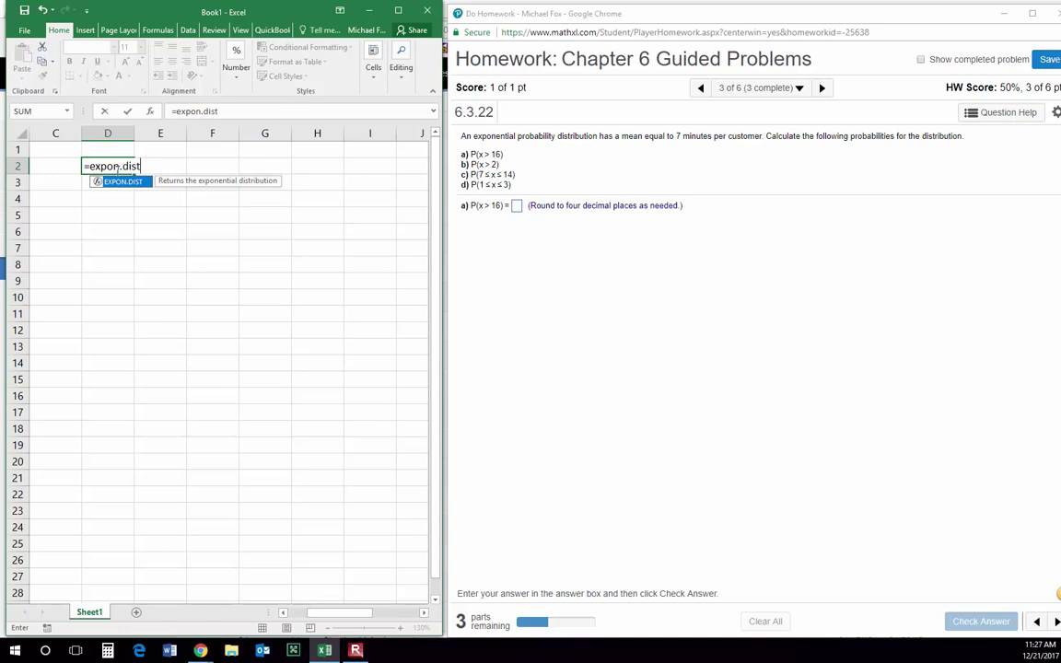
text(t()
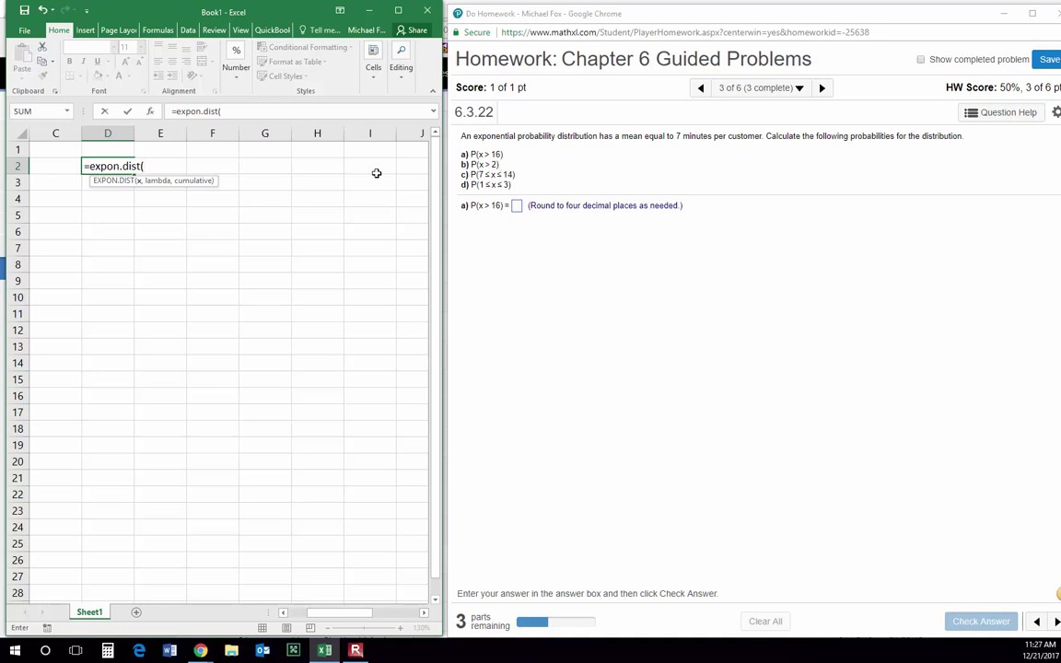
text(16,)
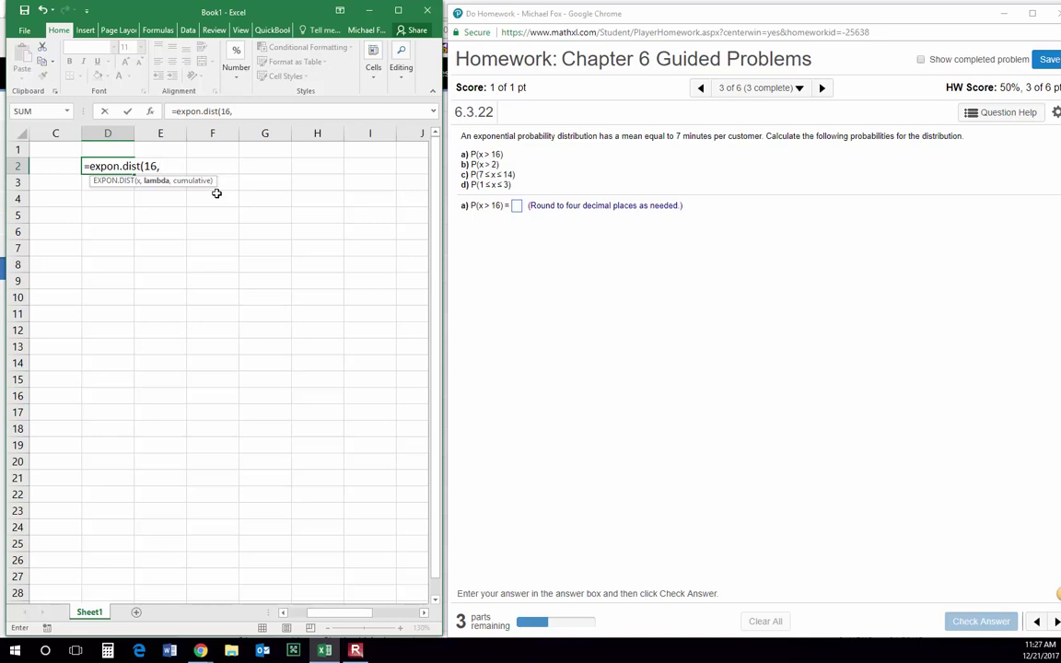
text((1/7),true)
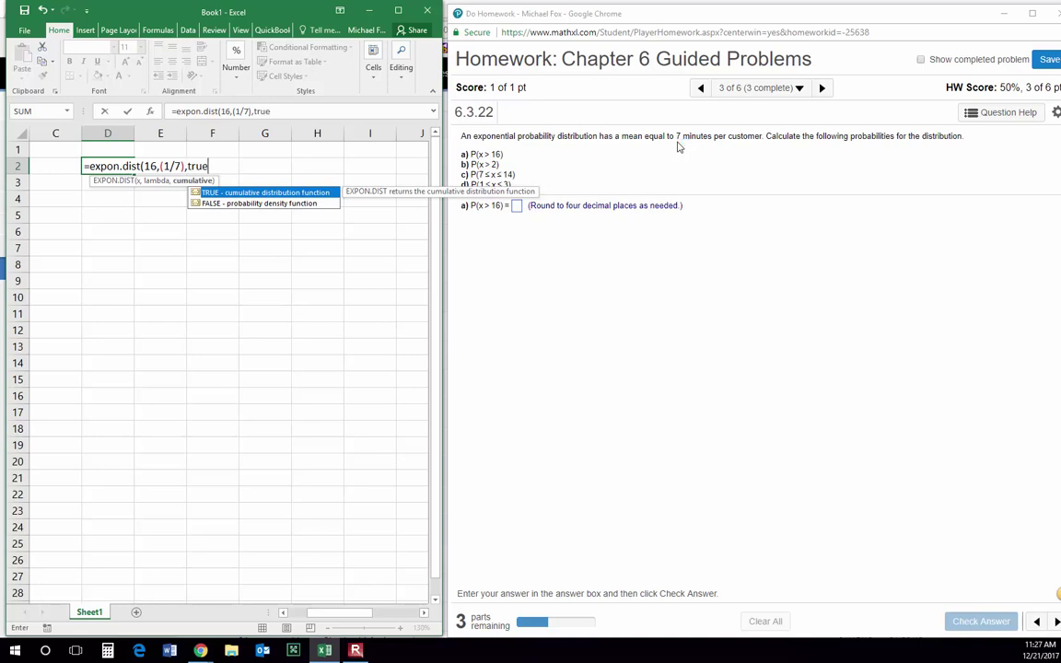
text())
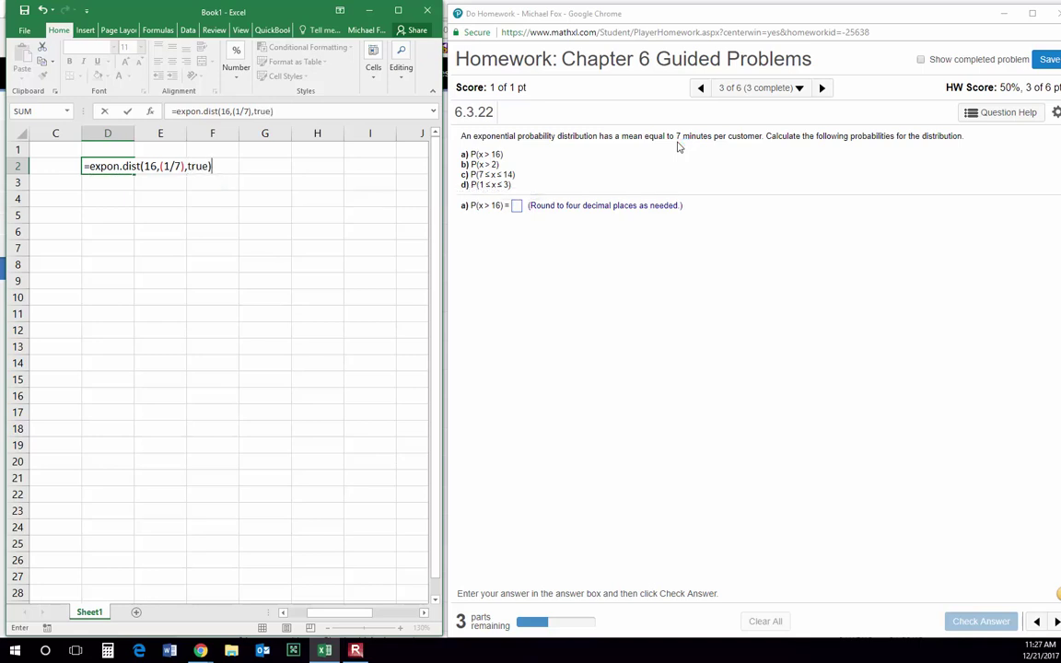
key(Return)
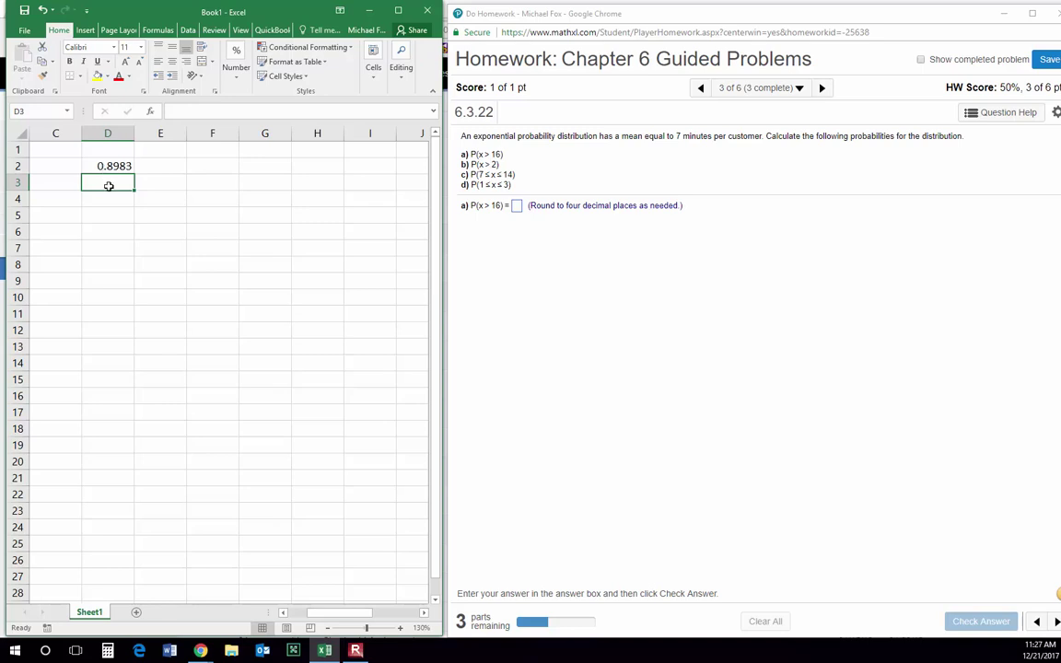
- Enter the formula =1-D2 in cell D3 to compute the complement of the cumulative probability
text(=1-)
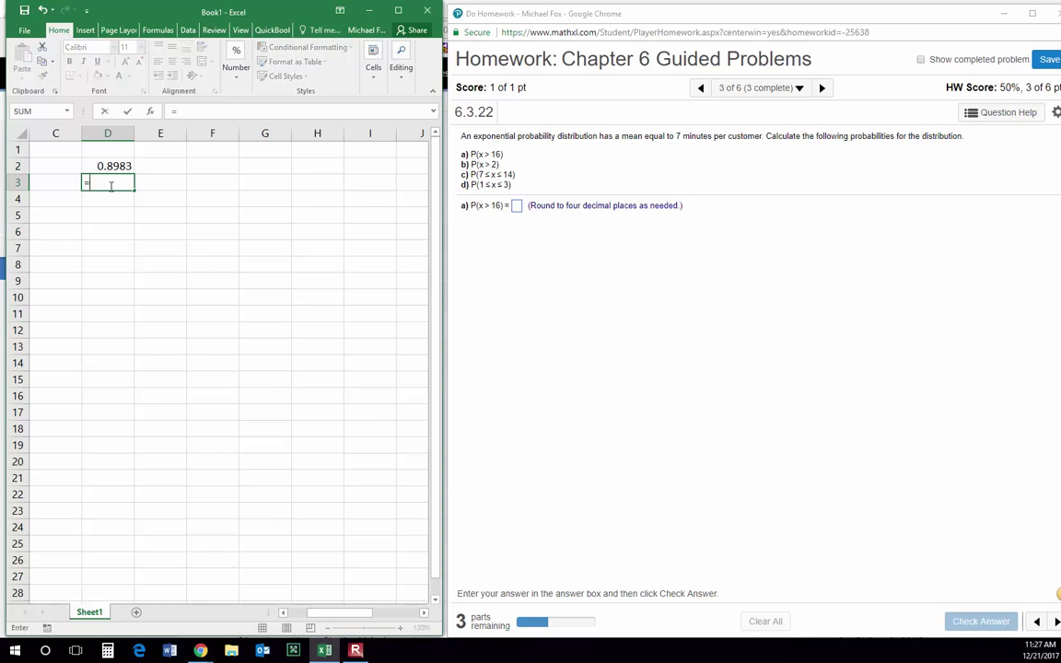
click(99, 166)
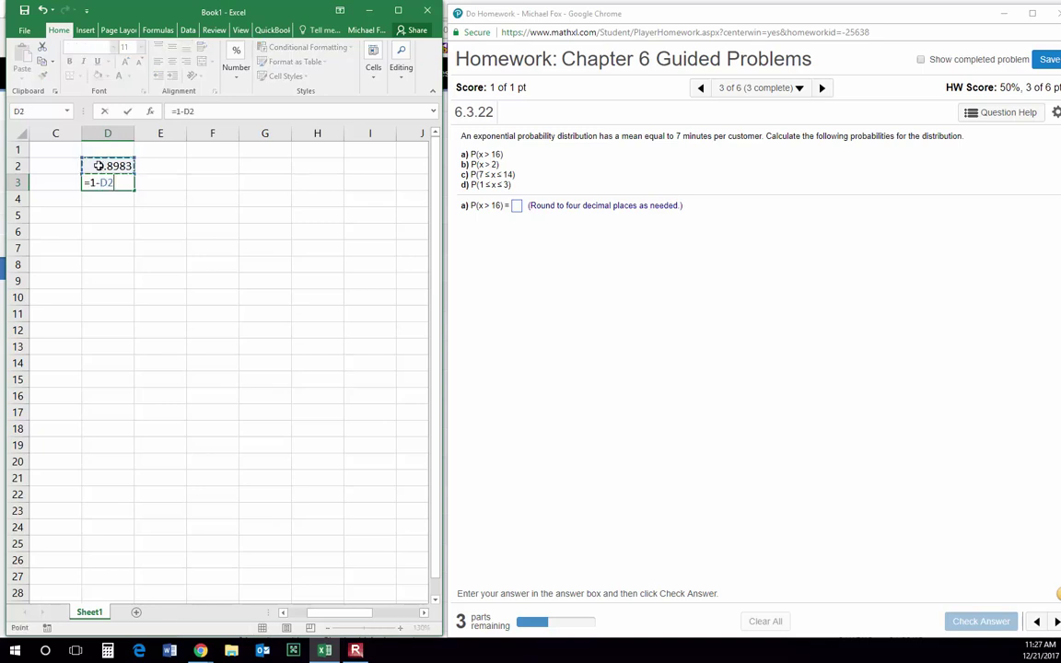
key(ctrl+Return)
key(Return)
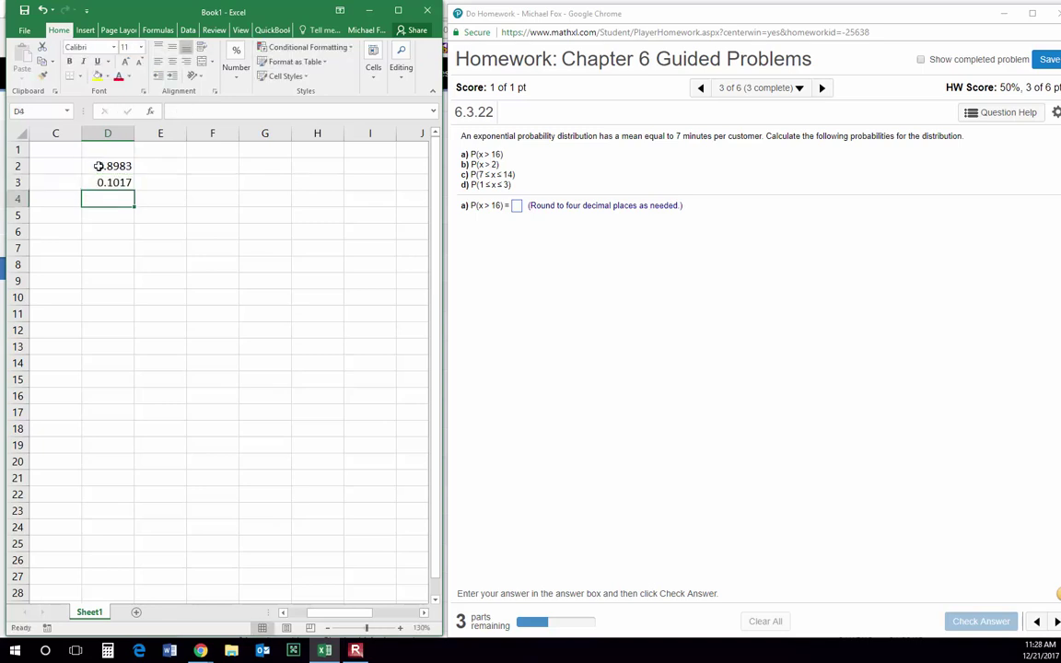
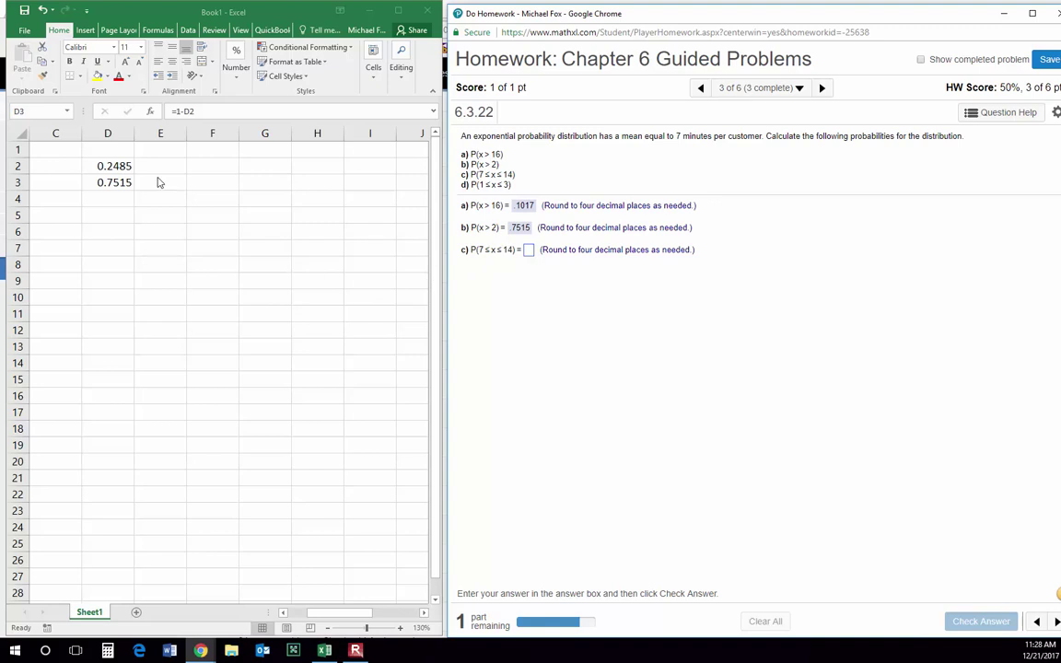
- Change the x value in cell D2's EXPON.DIST formula to 7 for part c of problem 6.3.22
click(226, 111)
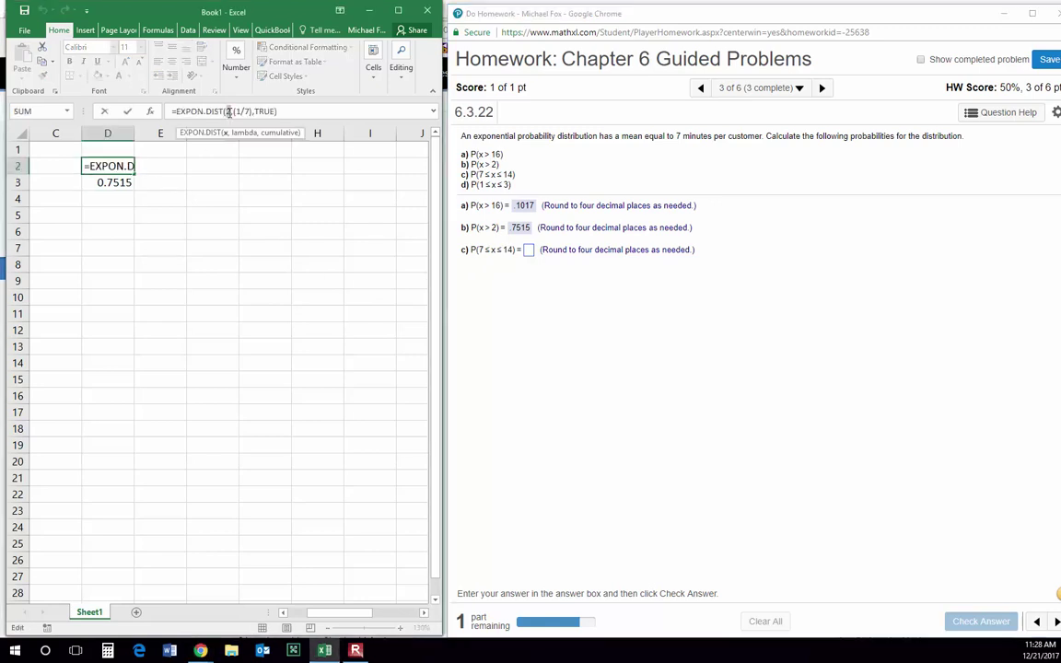
key(Delete)
text(7)
key(Return)
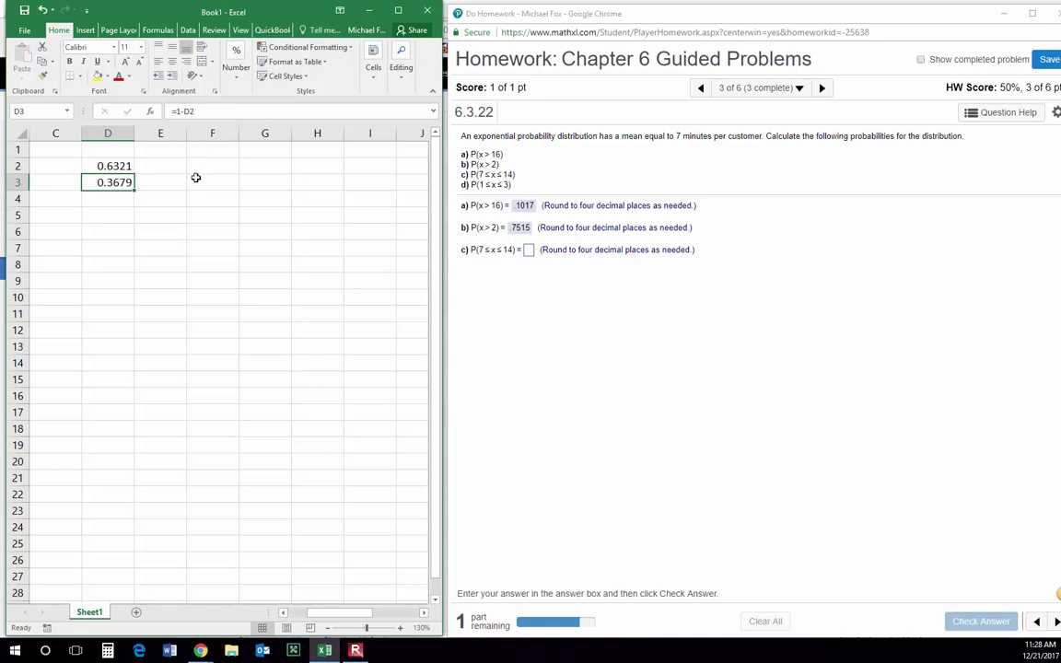
- Copy cell D2's result into cell F2 as a static value
click(120, 164)
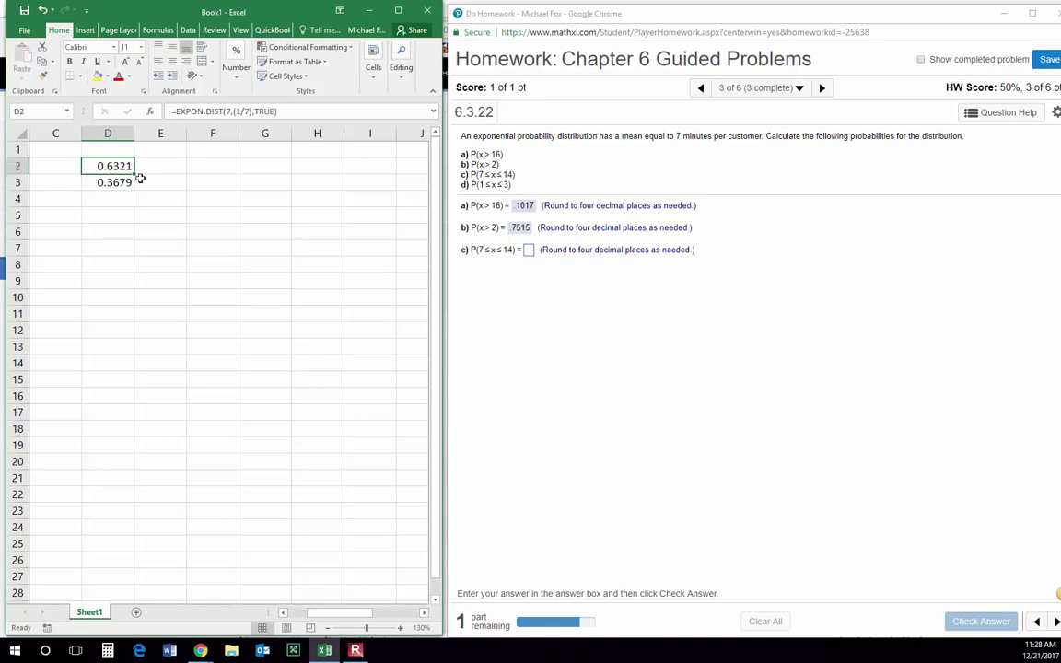
key(ctrl+c)
click(216, 163)
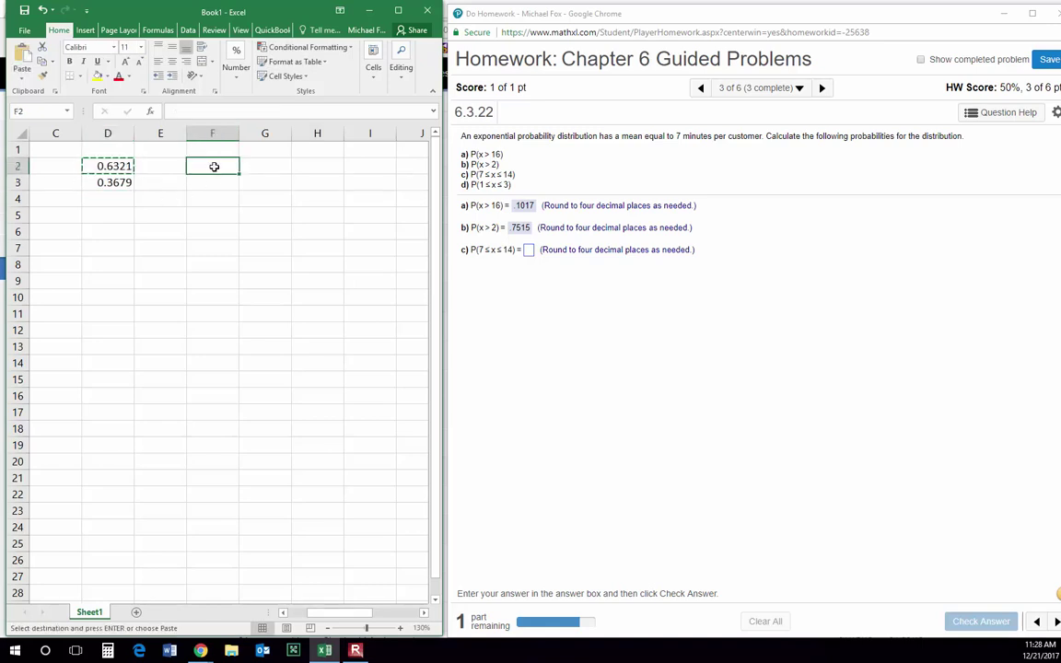
right_click(215, 163)
click(258, 222)
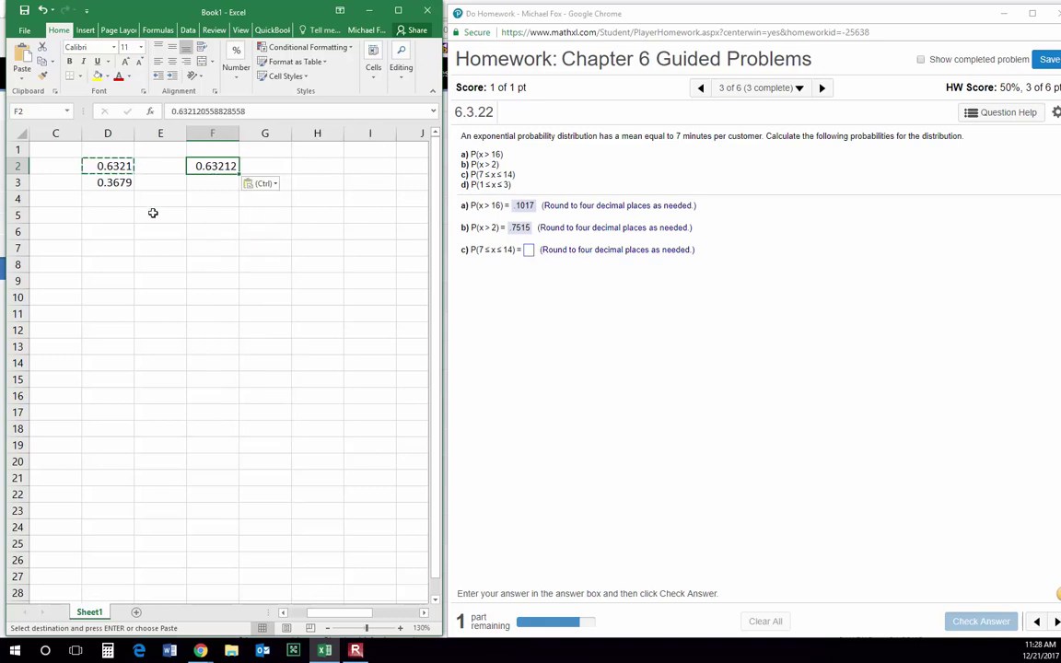
- Set the x value in cell D2's EXPON.DIST formula to 14
click(120, 165)
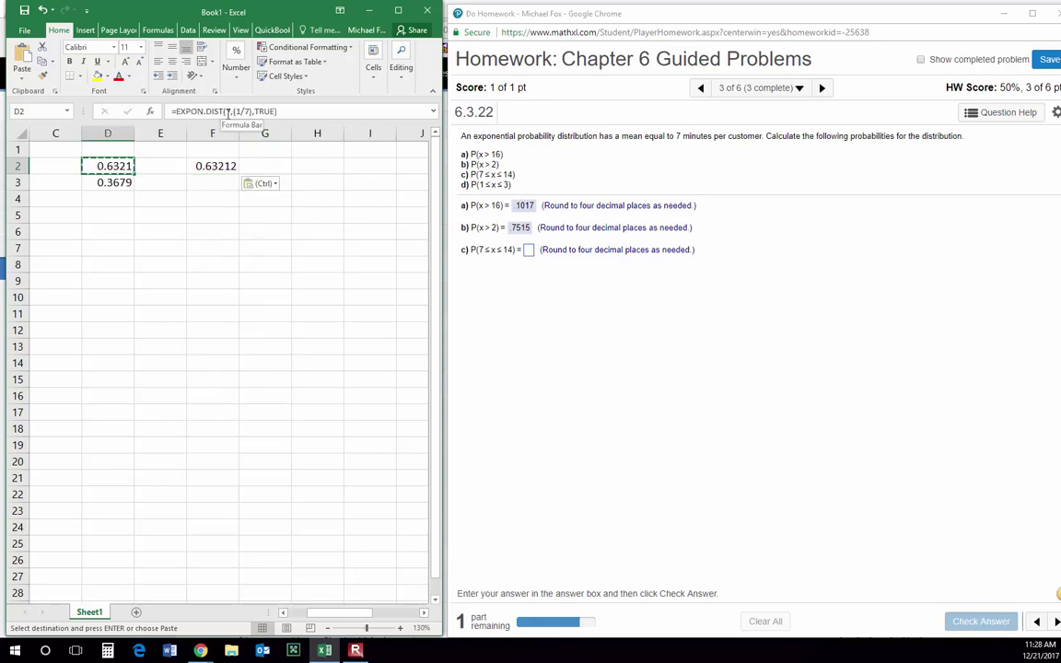
click(228, 111)
double_click(228, 112)
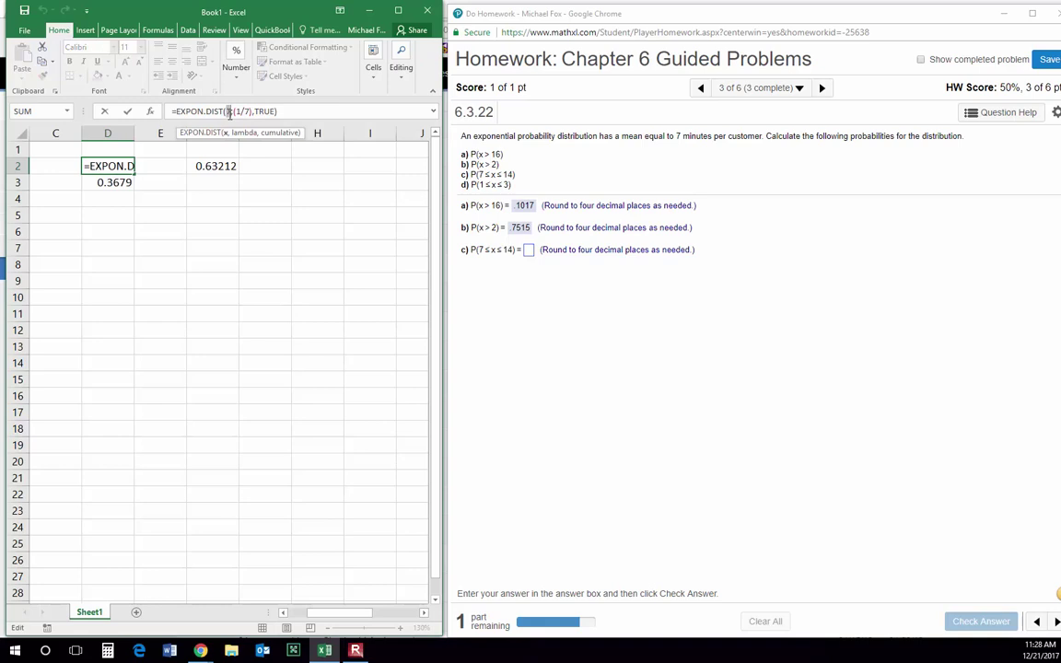
text(7)
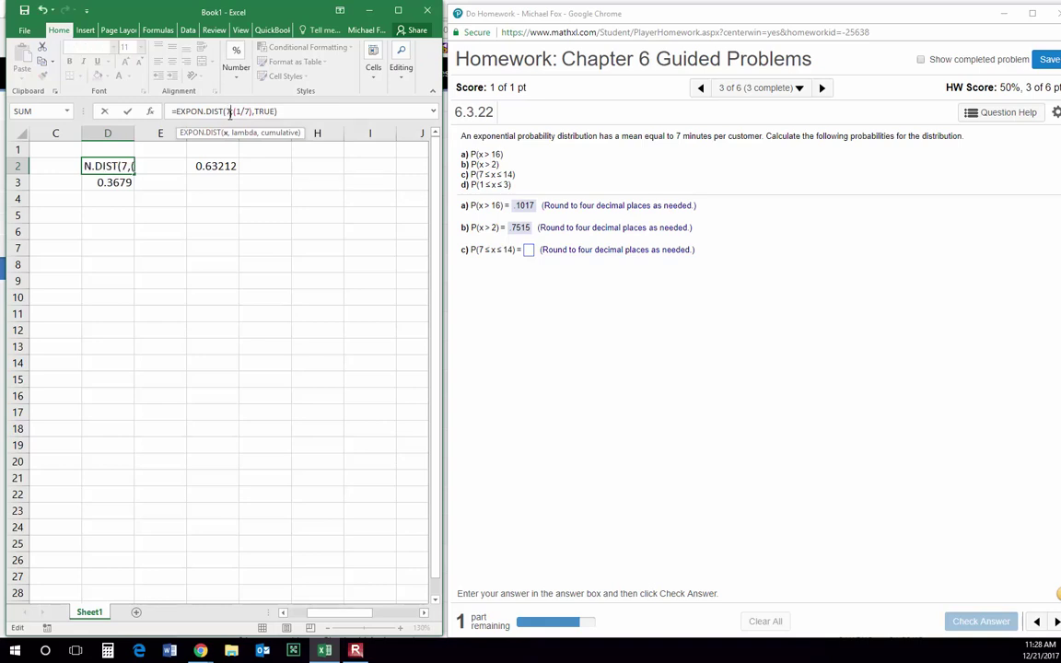
key(BackSpace)
text(14)
key(Return)
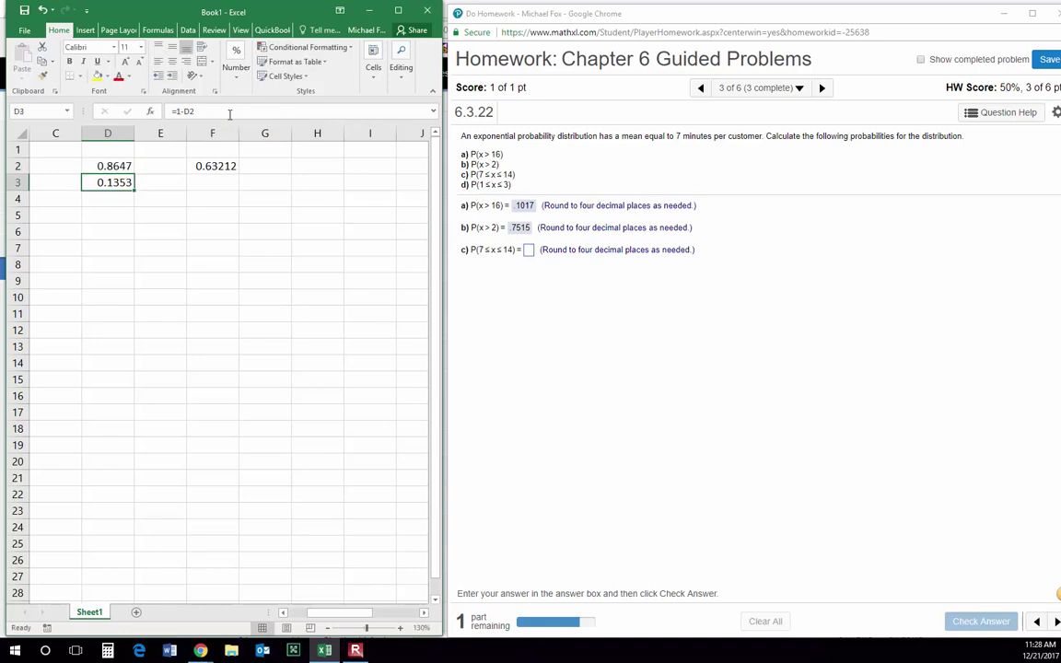
- Move the stored probability from cell F2 down to cell F3
click(103, 165)
click(204, 170)
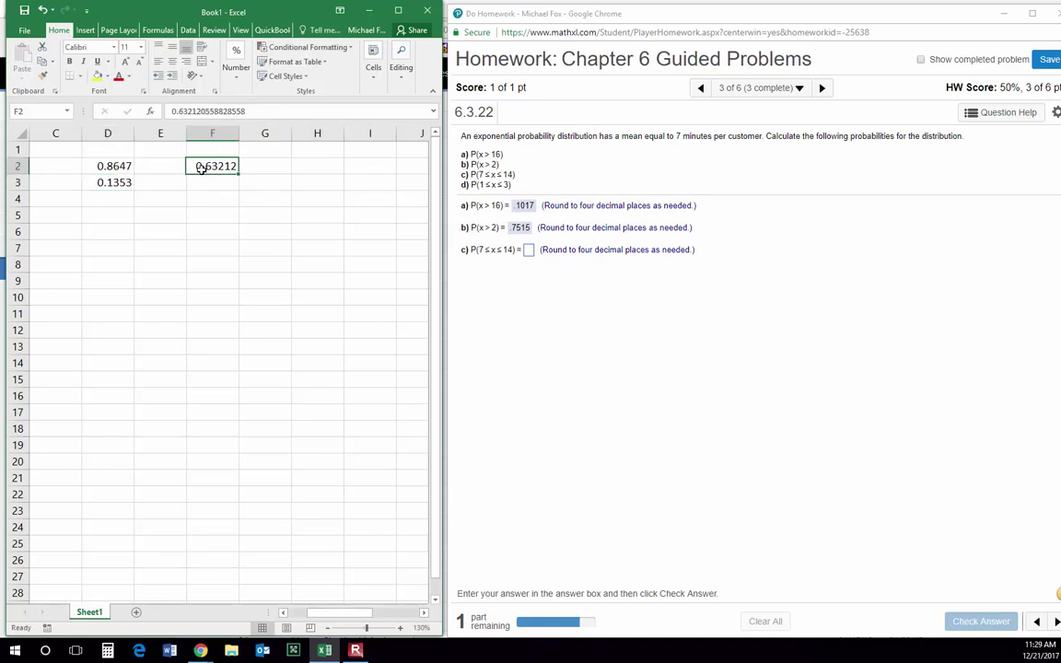
drag(206, 176, 208, 191)
- Copy cell D2's result for x = 14 into cell F2 as a value and clear cell F3
click(108, 166)
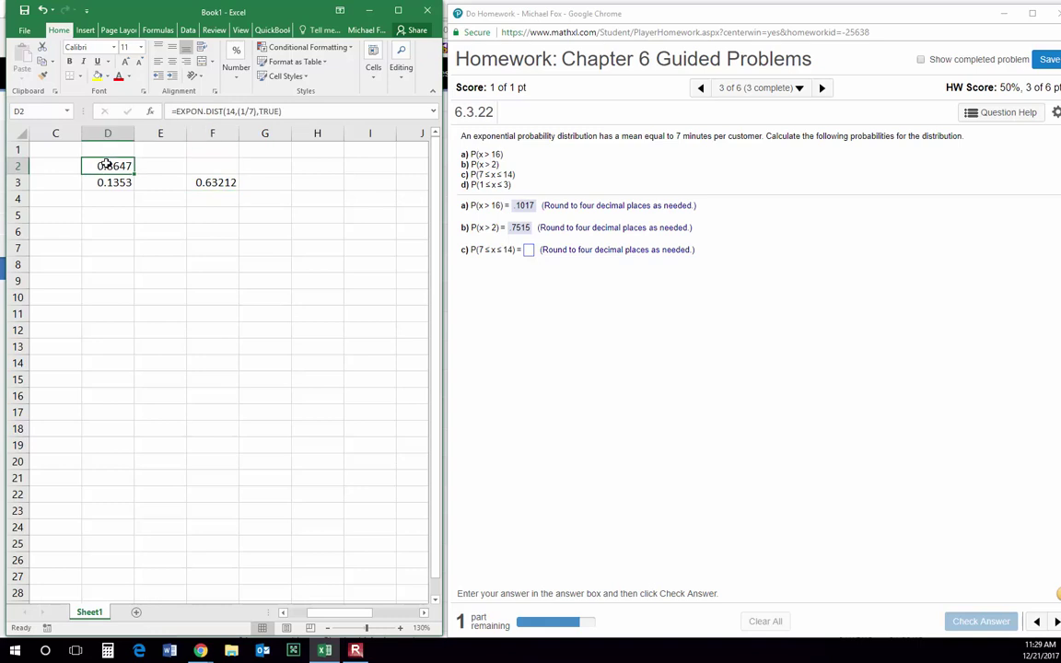
key(ctrl+c)
right_click(197, 169)
click(241, 219)
click(226, 183)
key(Delete)
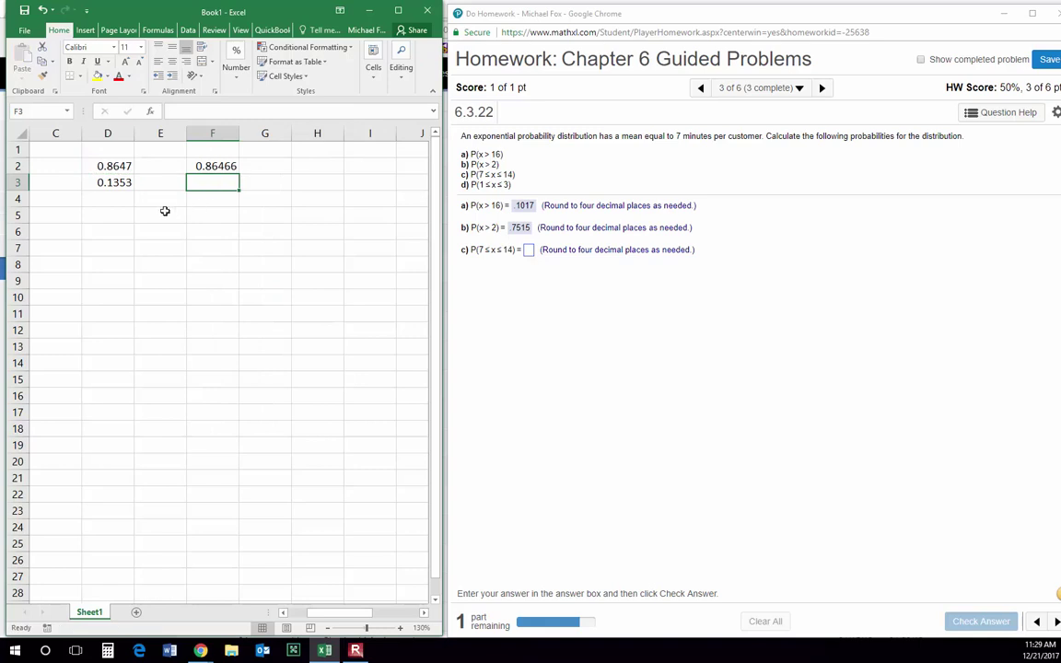
- Set the x value in cell D2's EXPON.DIST formula to 7, the lower bound of part c
click(111, 167)
click(225, 111)
double_click(231, 111)
text(7)
key(Return)
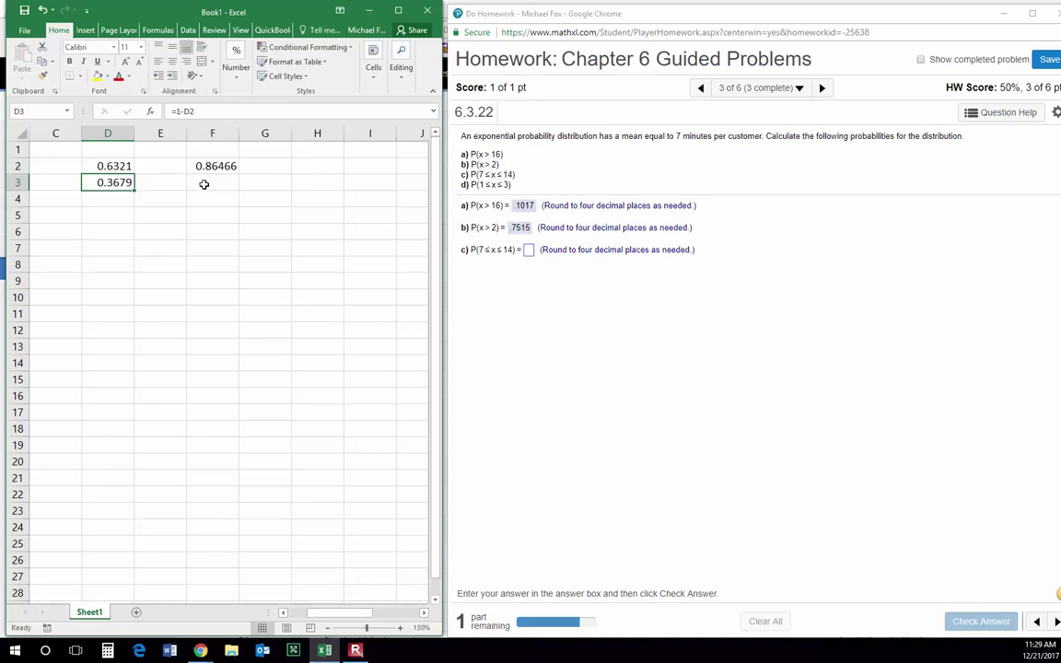
- Enter the formula =F2-D2 in cell F3 to compute the probability between the two bounds
click(210, 185)
text(=)
click(205, 166)
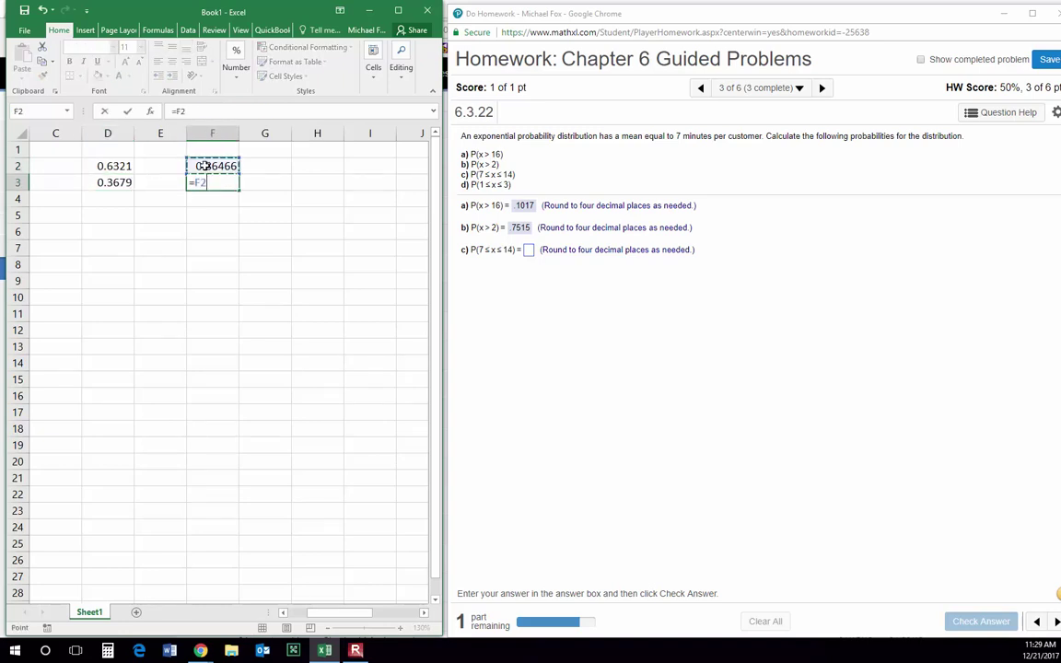
text(-)
click(106, 165)
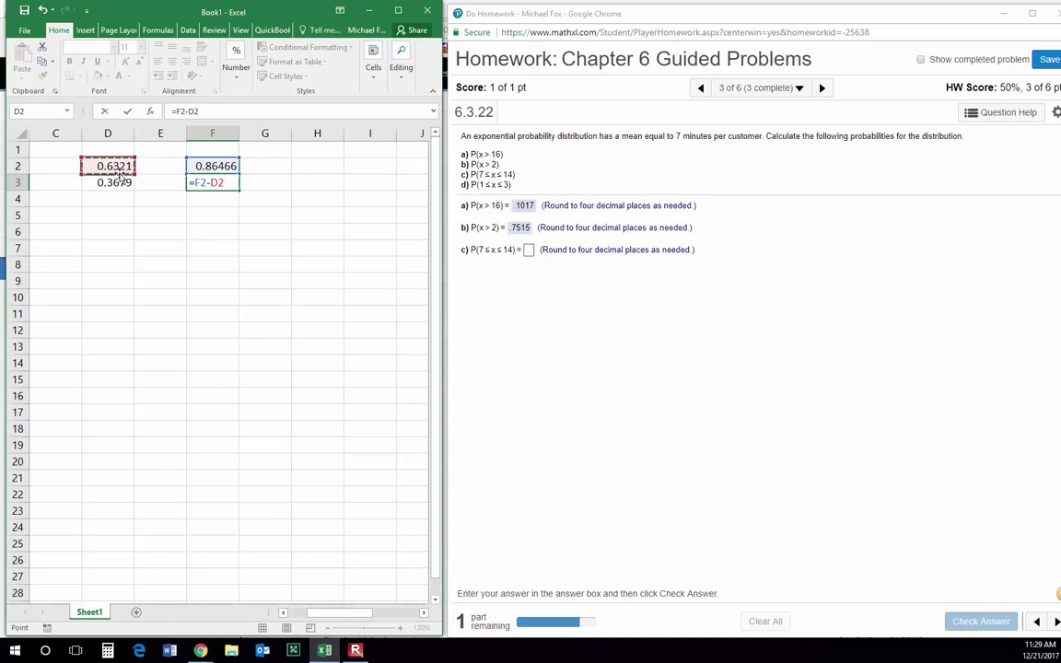
key(Return)
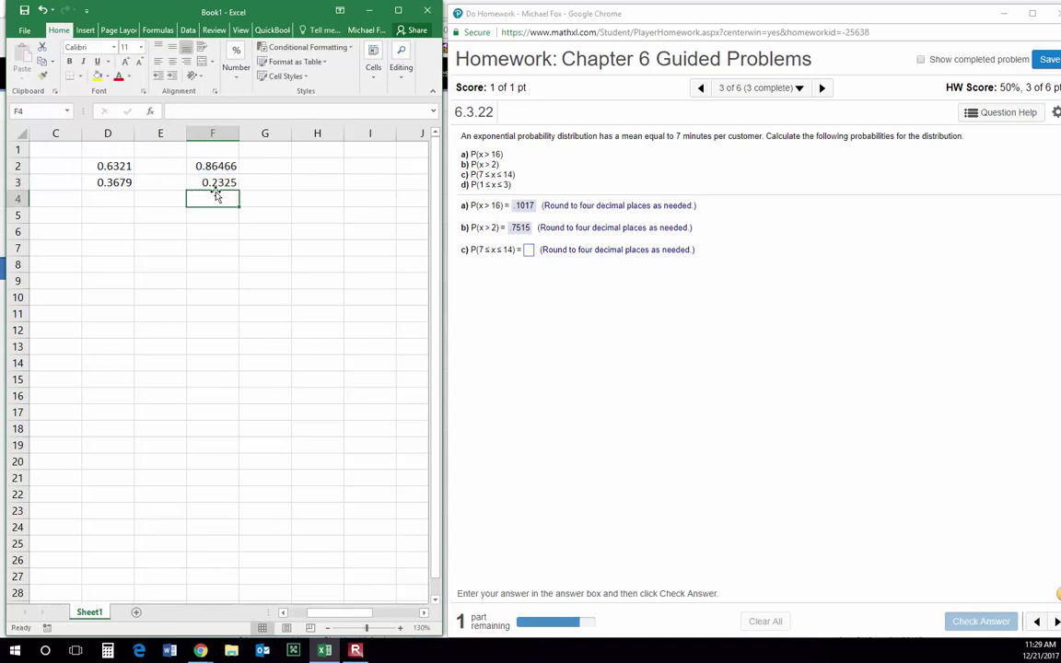
- Submit .2325 from cell F3 as the answer to part c of problem 6.3.22
click(529, 254)
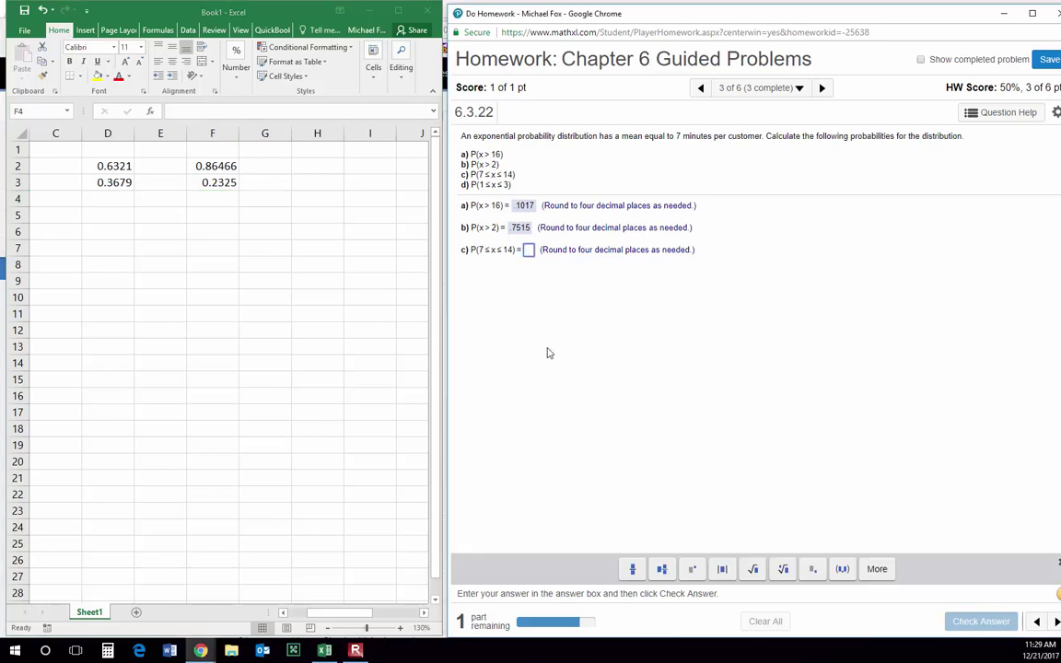
text(.2325)
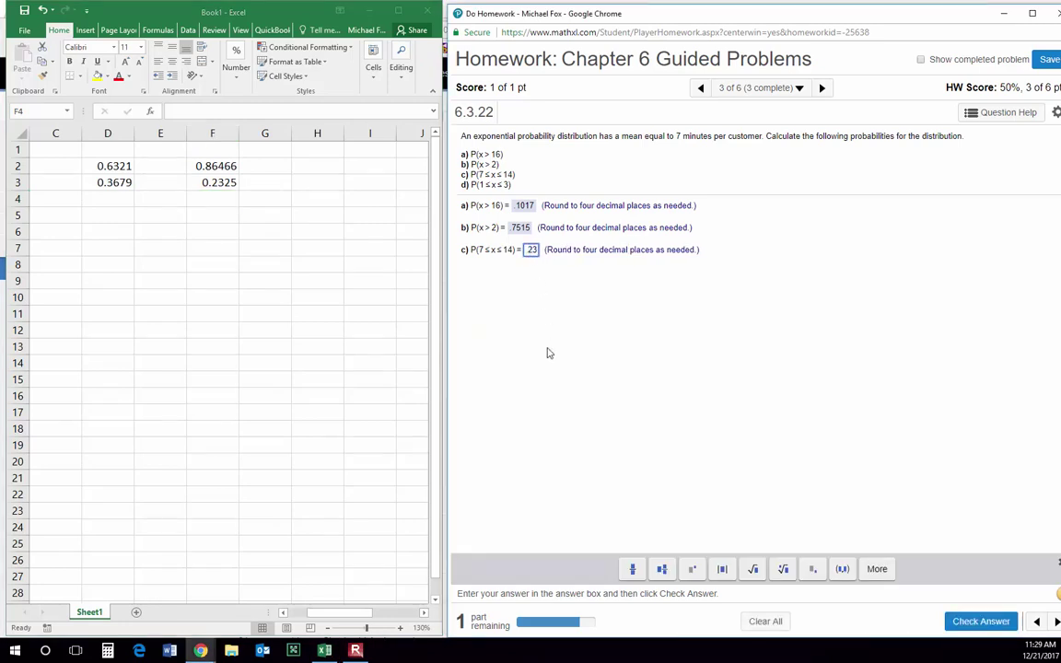
key(Return)
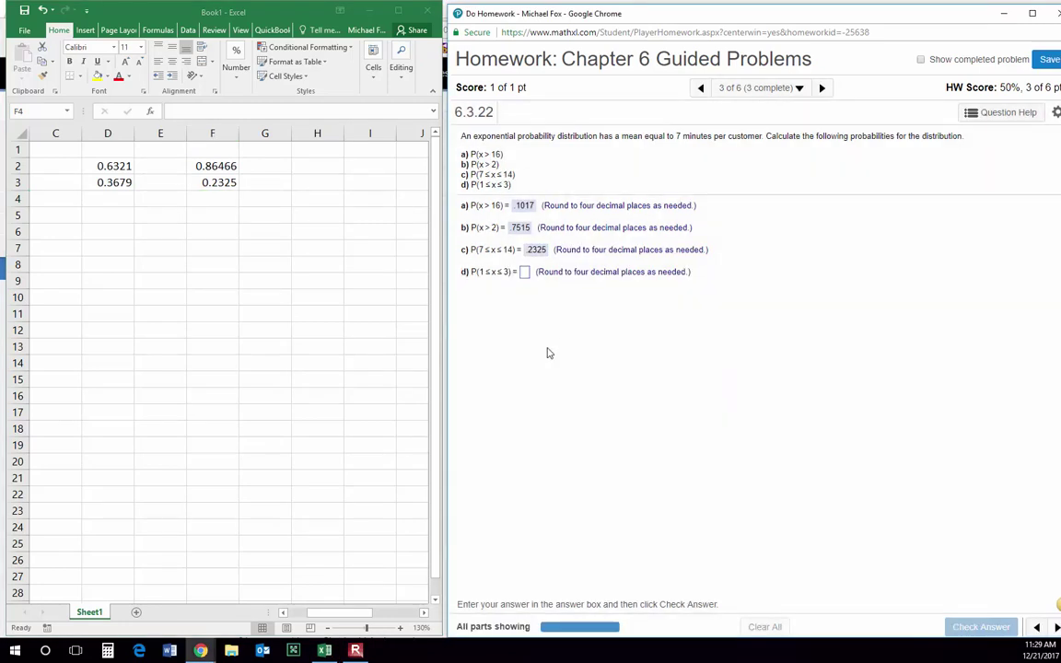
- Change the x value in cell D2's EXPON.DIST formula to 3, the upper bound of part d
click(115, 166)
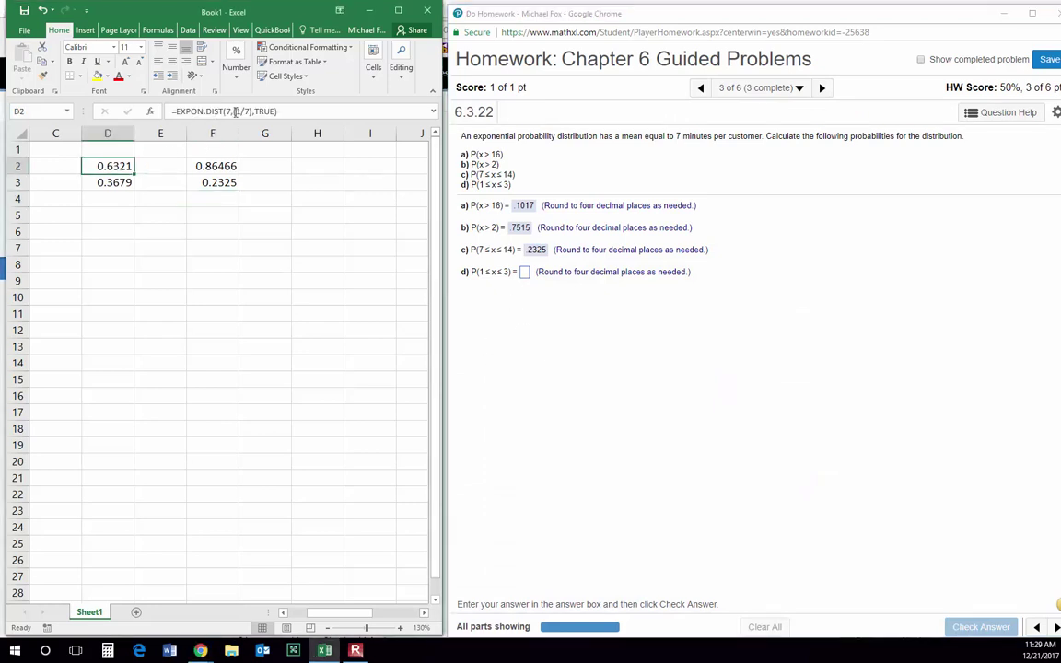
click(227, 111)
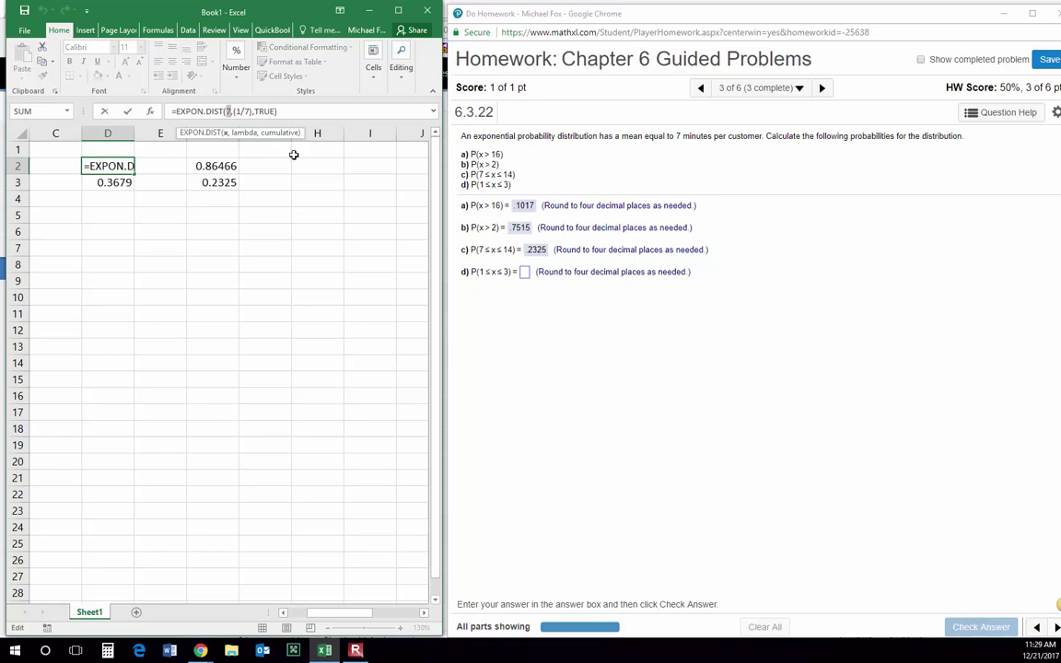
key(BackSpace)
text(3)
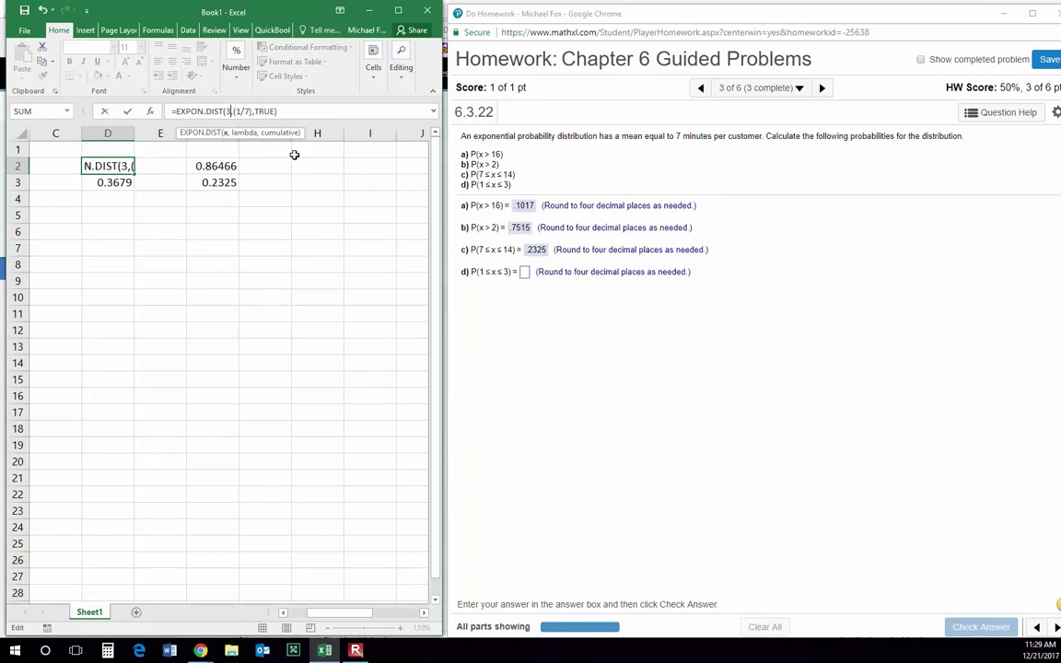
key(Return)
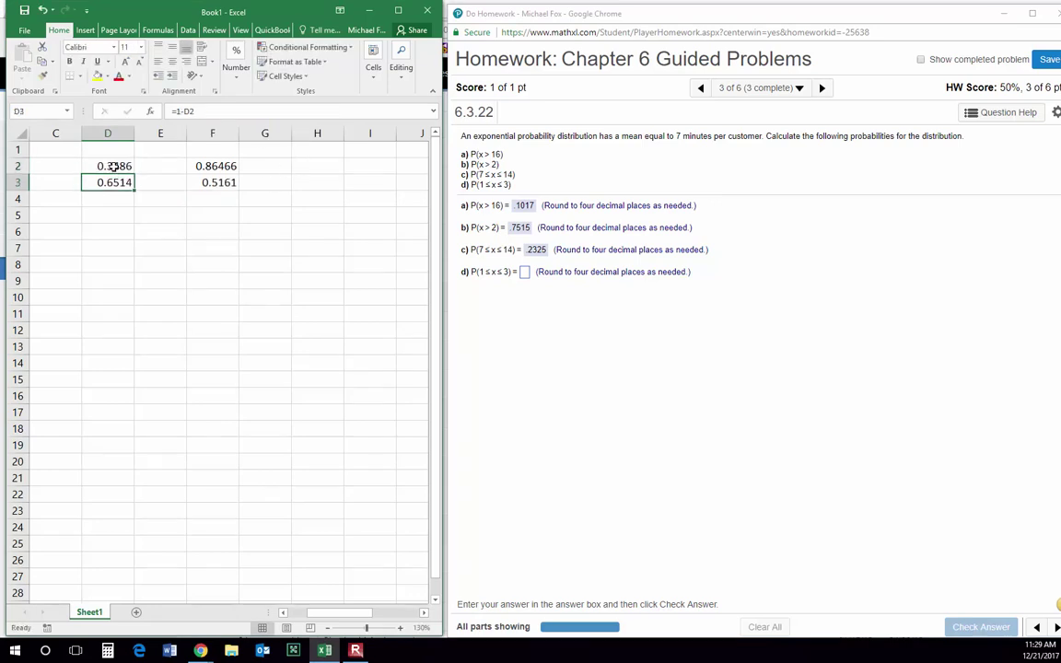
- Replace cell F2's contents with cell D2's result for x = 3, pasted as a value
click(113, 167)
key(ctrl+c)
click(225, 167)
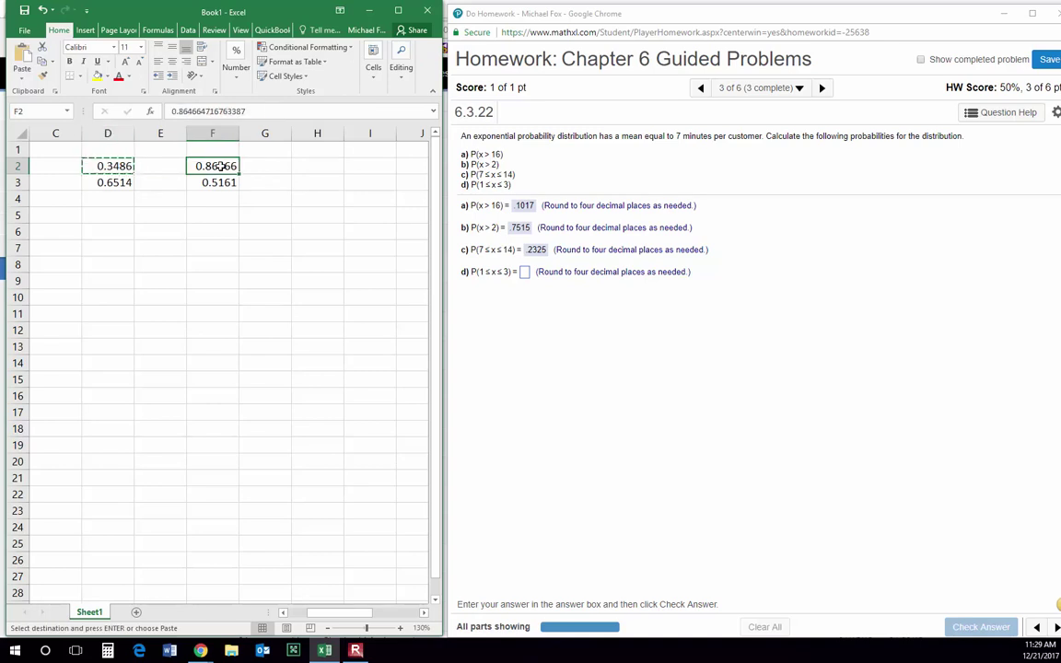
right_click(223, 168)
click(264, 221)
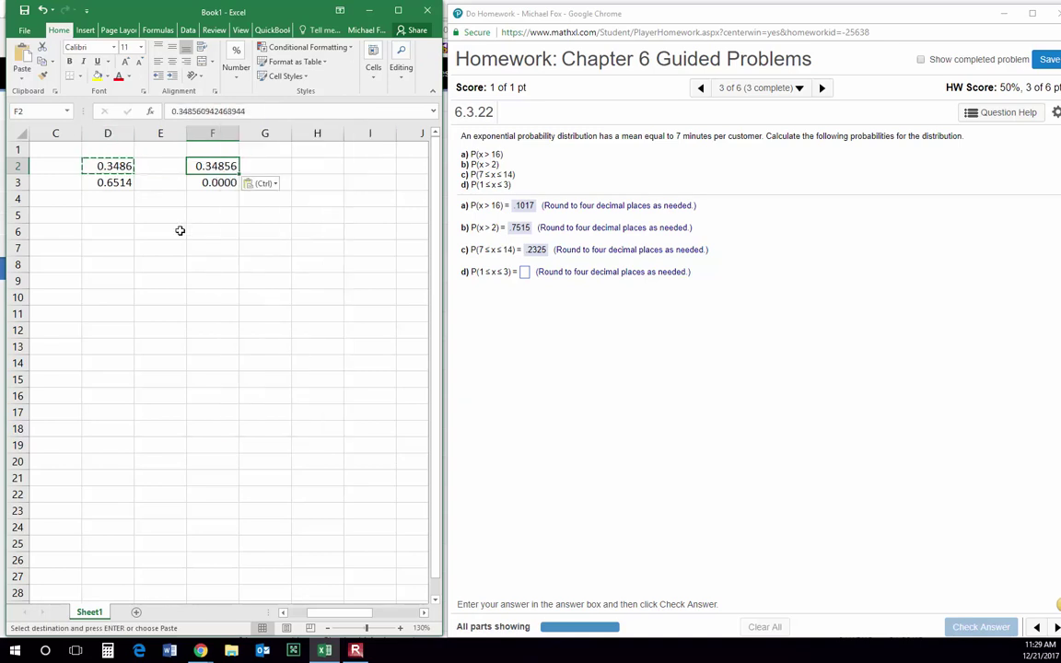
- Change the x value in cell D2's EXPON.DIST formula to 1, the lower bound of part d
click(108, 165)
click(206, 110)
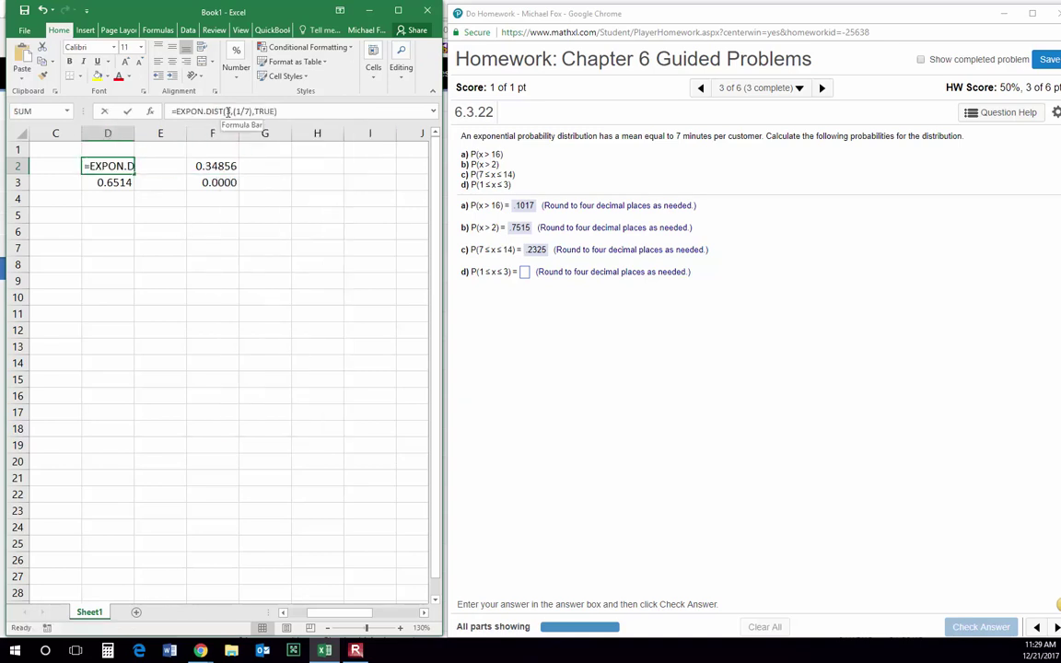
text(1)
key(Return)
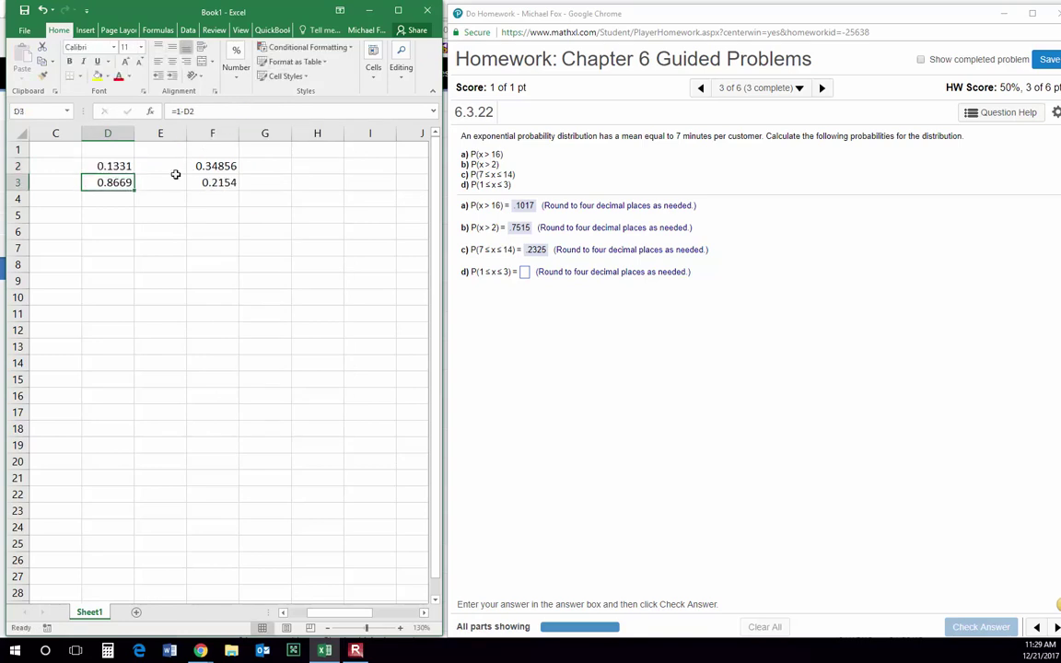
- Submit .2154 from cell F3 as the answer to part d of problem 6.3.22
click(116, 166)
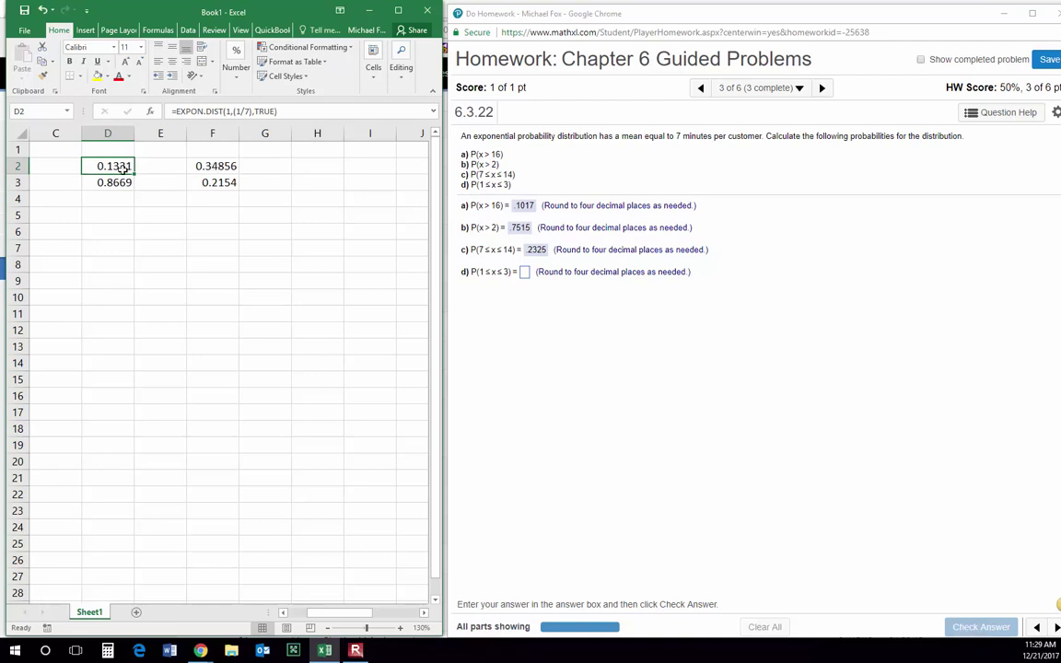
click(214, 181)
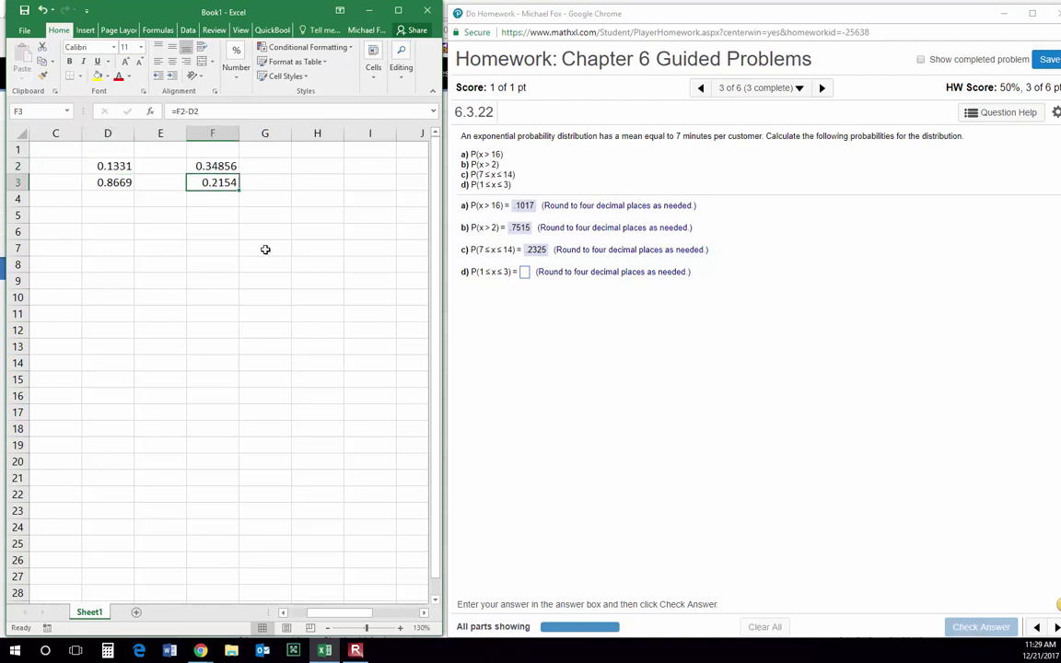
click(523, 272)
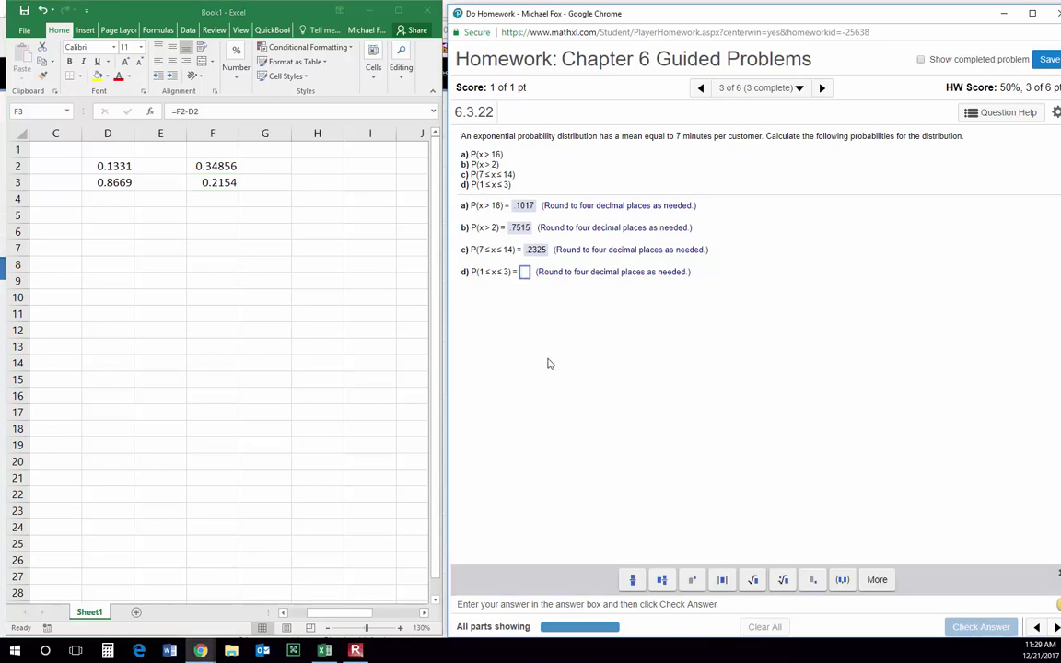
text(.2154)
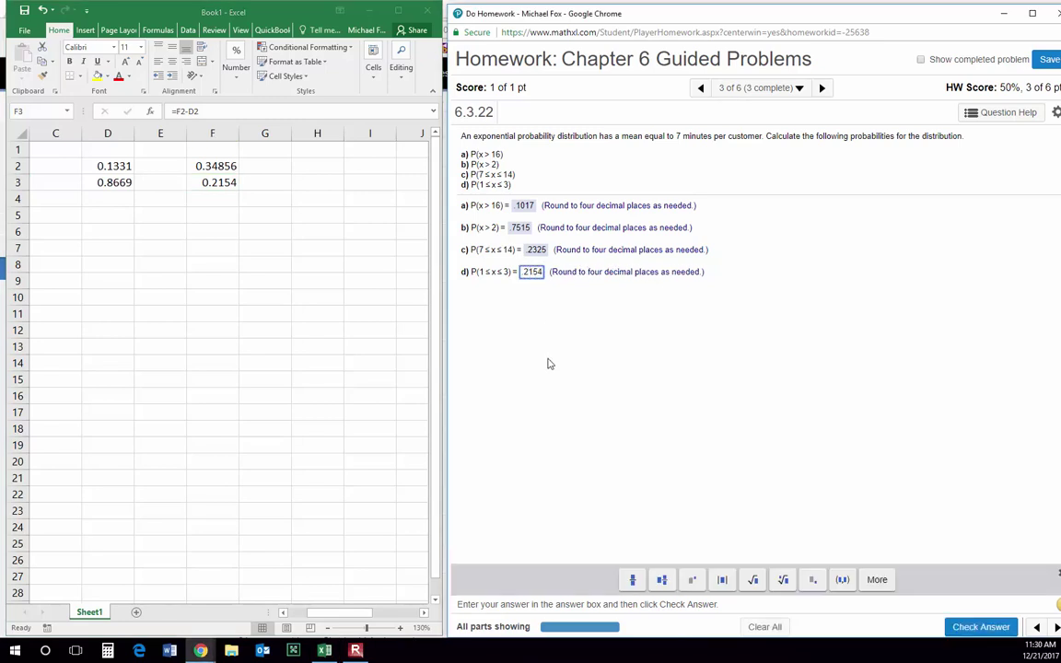
key(Return)
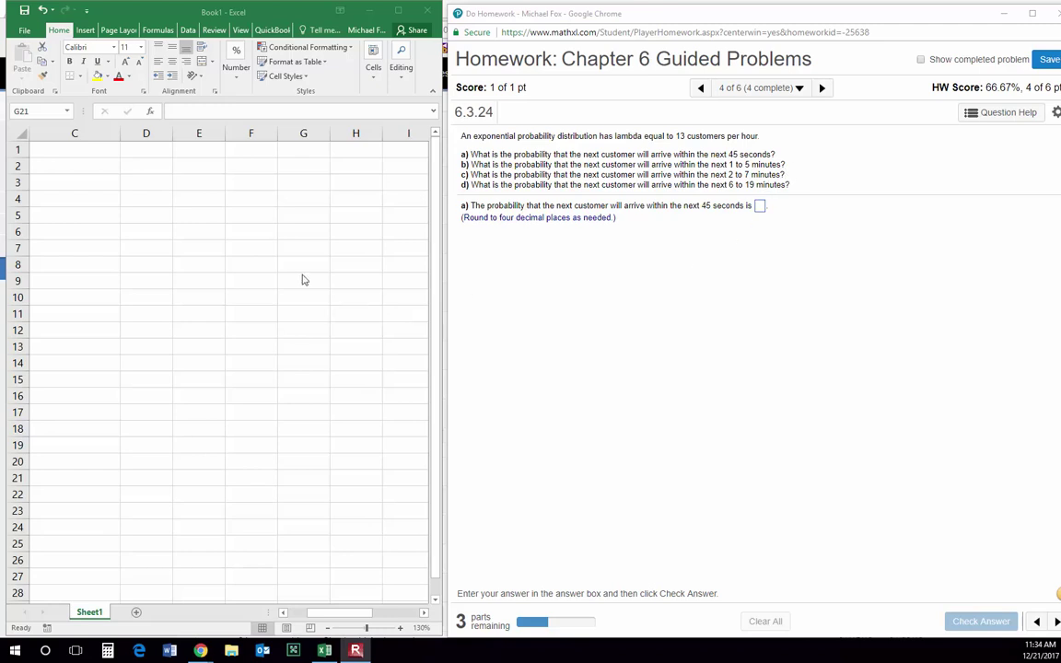
- Label cell C16 "Cust. Per hour" and enter the rate 13 in cell D16 for problem 6.3.24
click(62, 397)
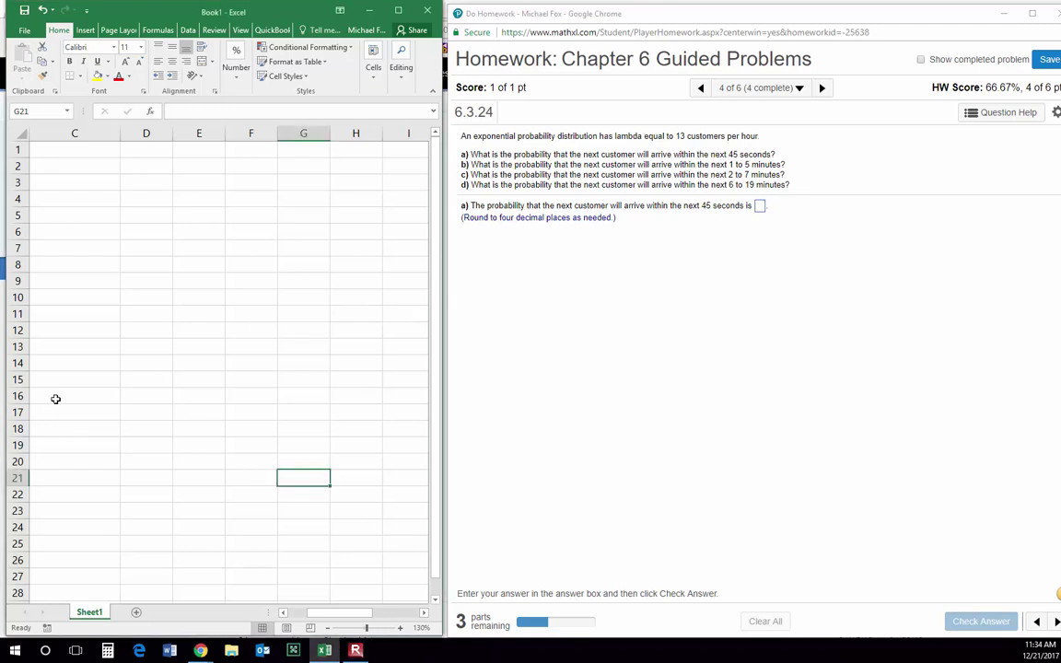
click(52, 398)
text(C)
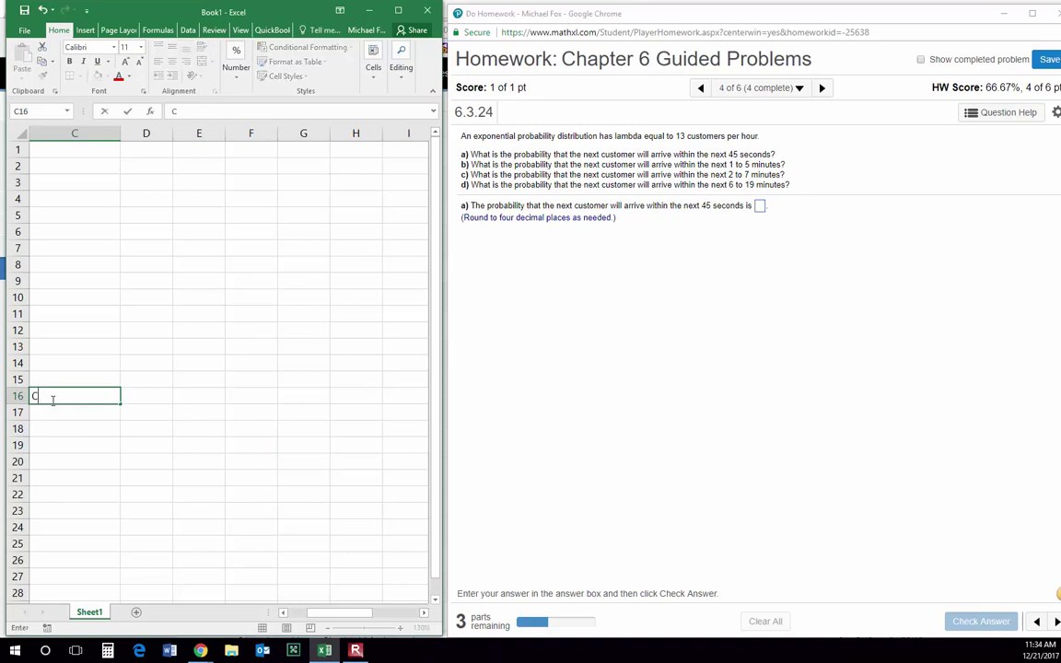
text(ust. Per hour)
key(Tab)
text(13)
key(Return)
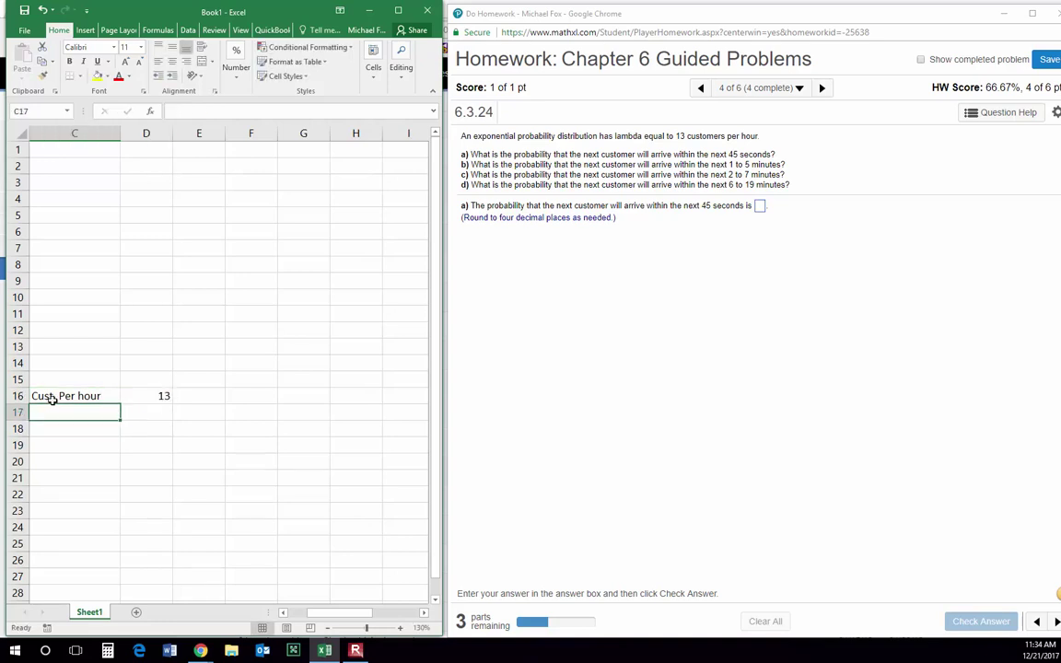
- Label cell C17 "Cust. Per Minute" and calculate the per-minute rate in D17 with =D16/60
text(Cust )
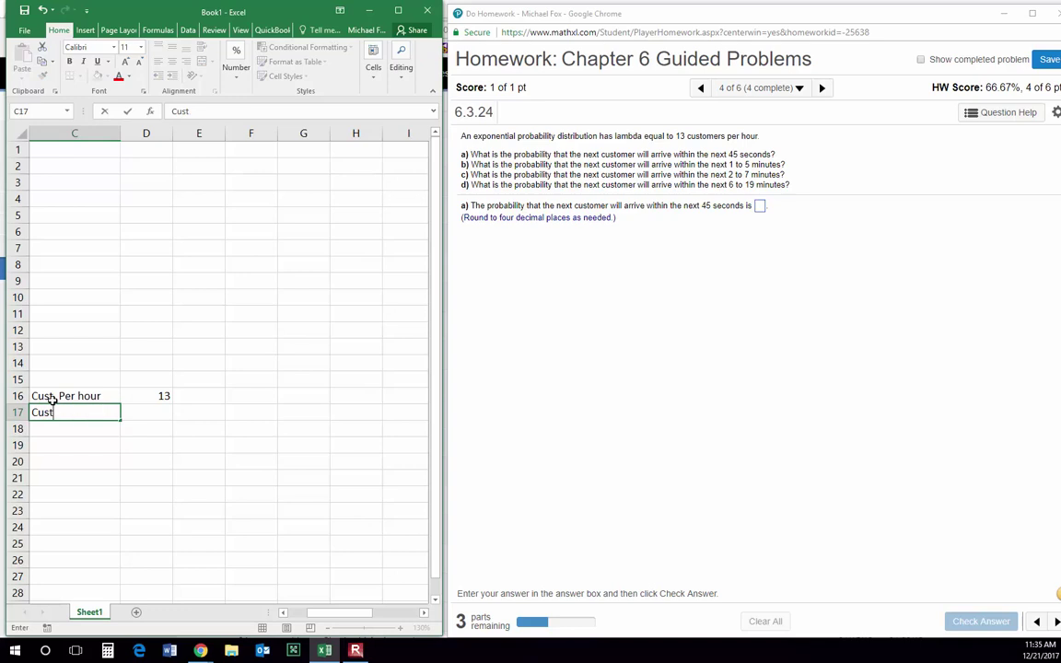
text(. Per Minute)
key(Tab)
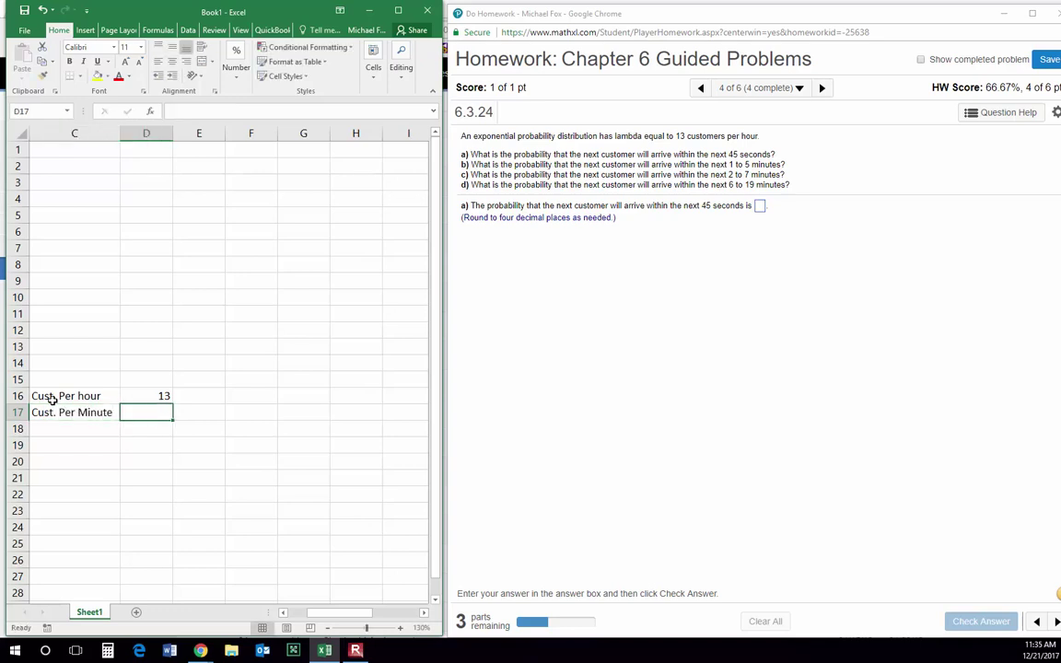
text(=)
click(151, 394)
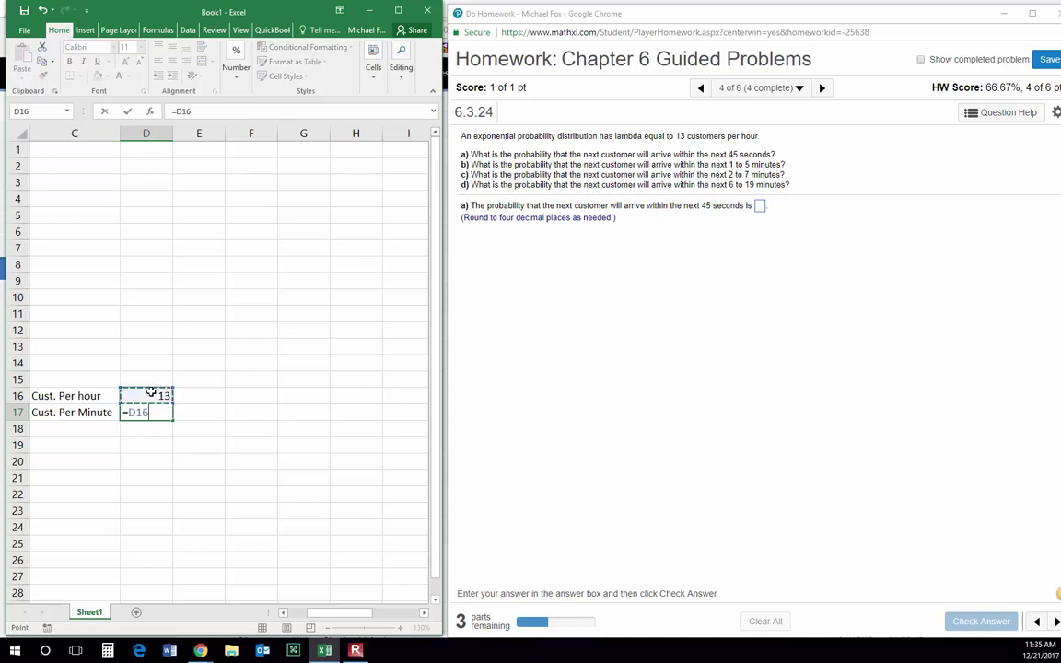
text(/60)
key(Return)
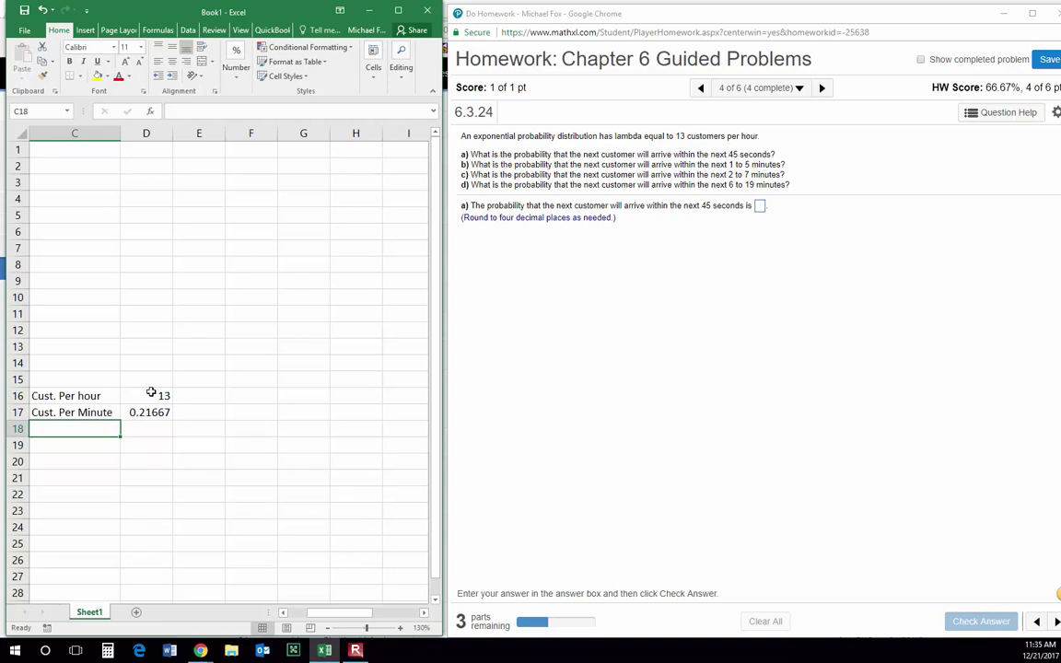
- Label cell C18 "Cust. Per Second" and calculate the per-second rate in D18 with =D17/60
text(Cus)
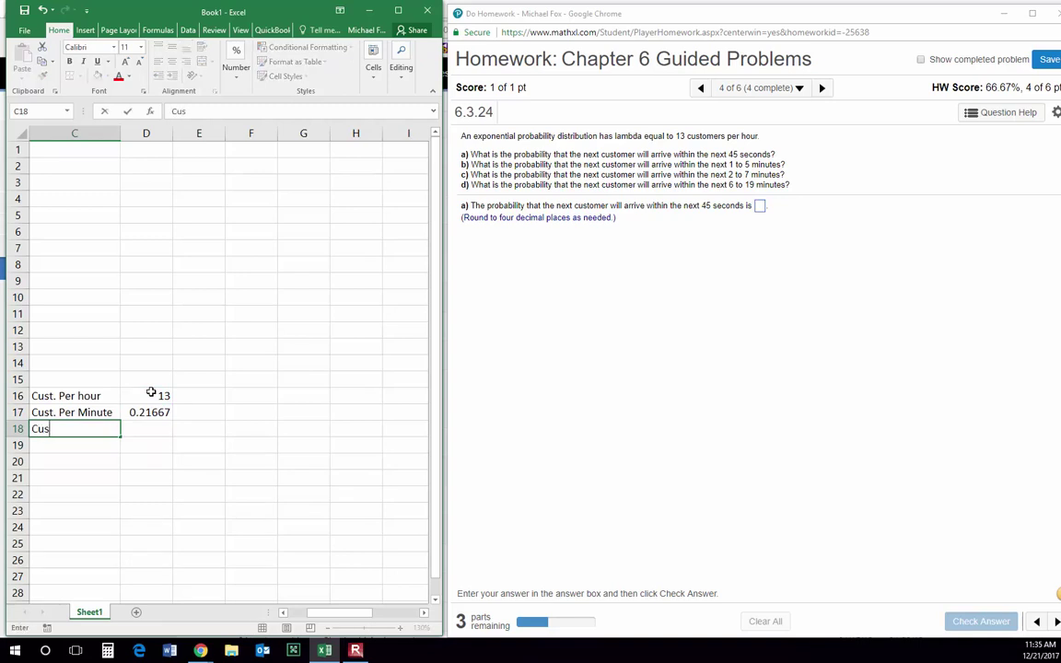
text(t. Per Second)
key(Tab)
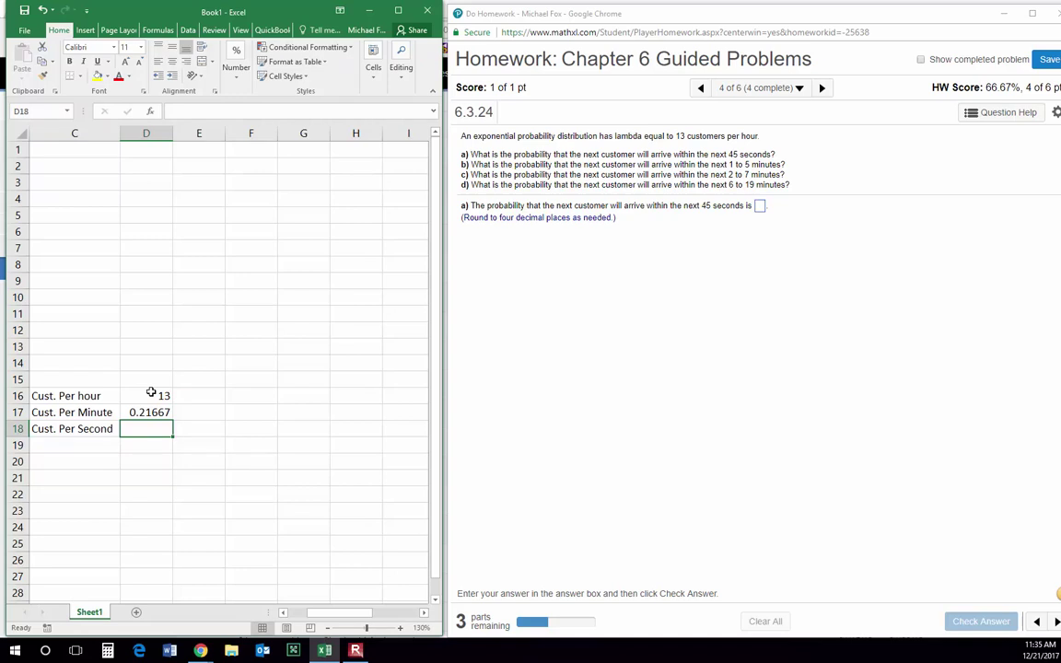
text(=)
click(142, 413)
text(/60)
key(Return)
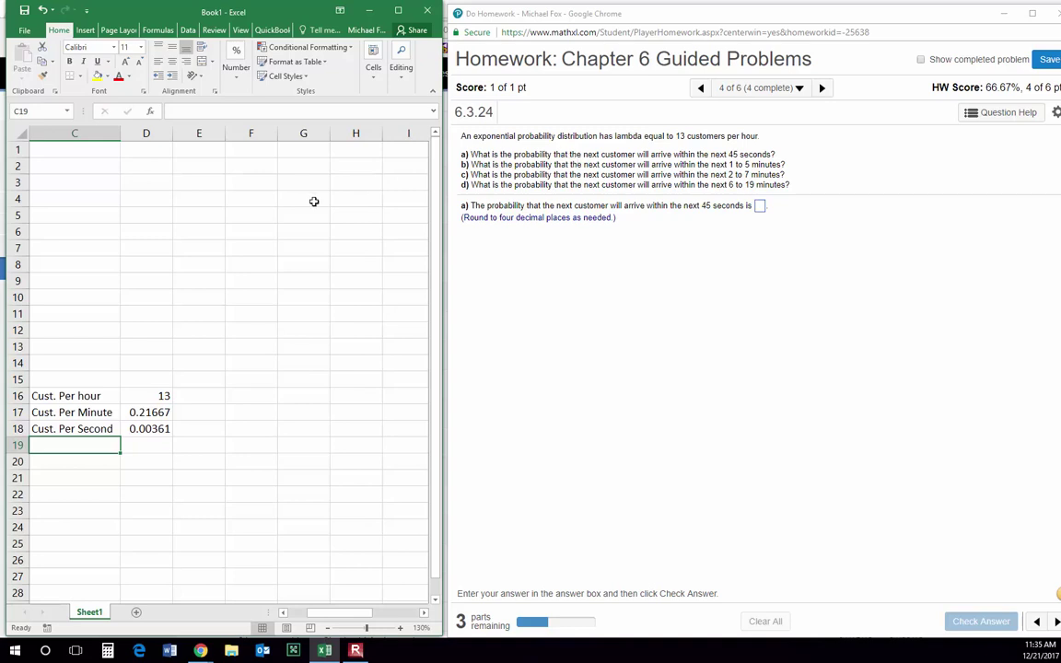
- Enter =EXPON.DIST(45,D18,TRUE) in cell D3 for the 45-second probability of part a
click(157, 185)
text(=)
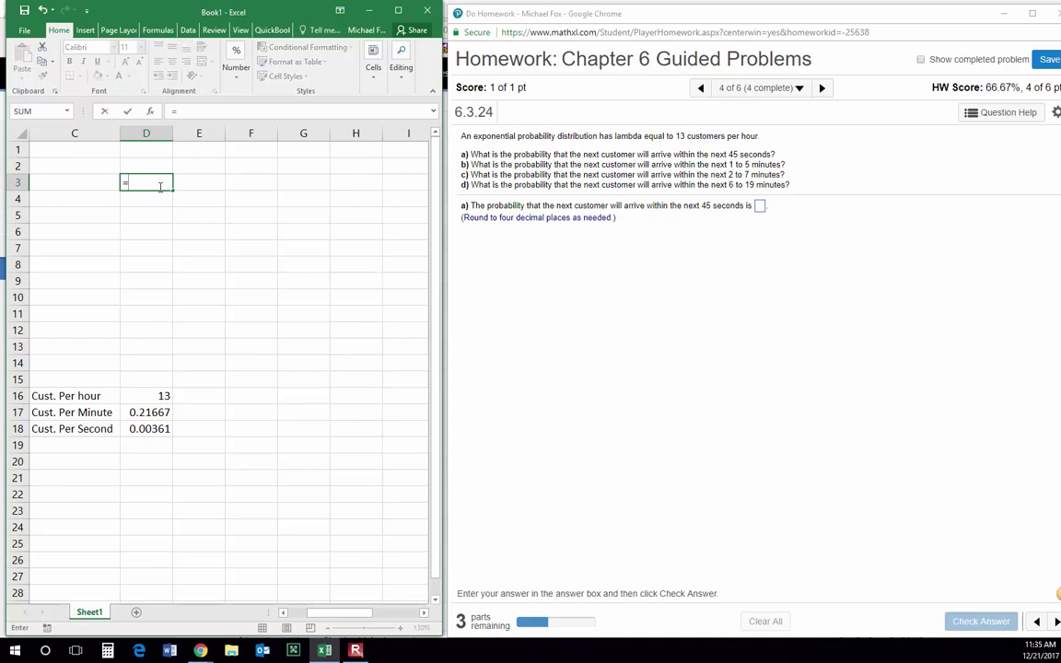
text(ex)
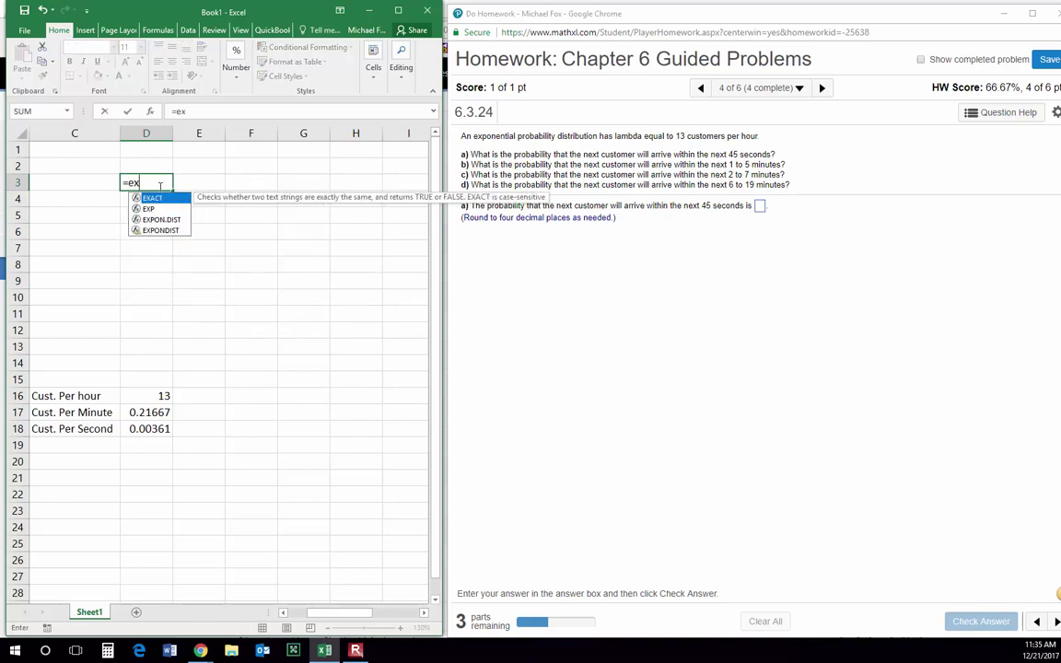
text(pon.dist)
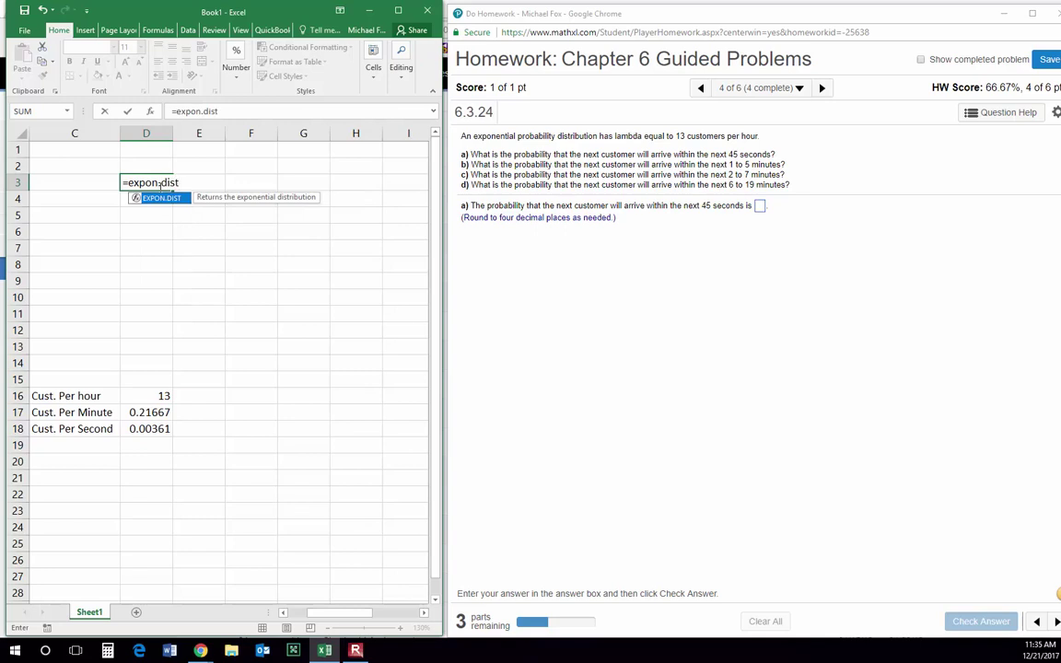
text(()
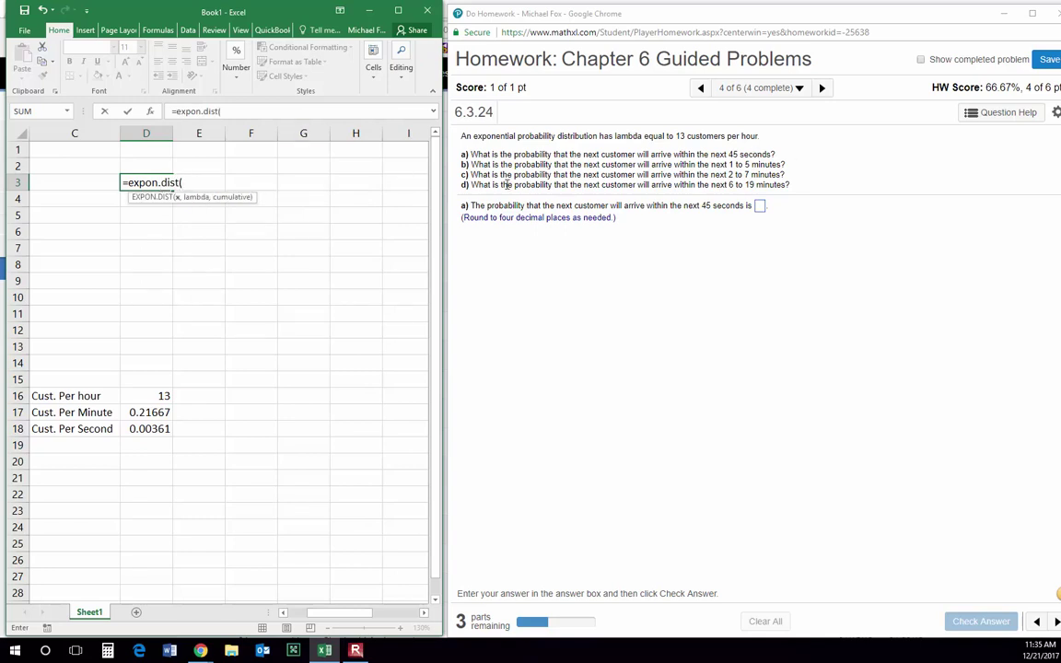
text(45,)
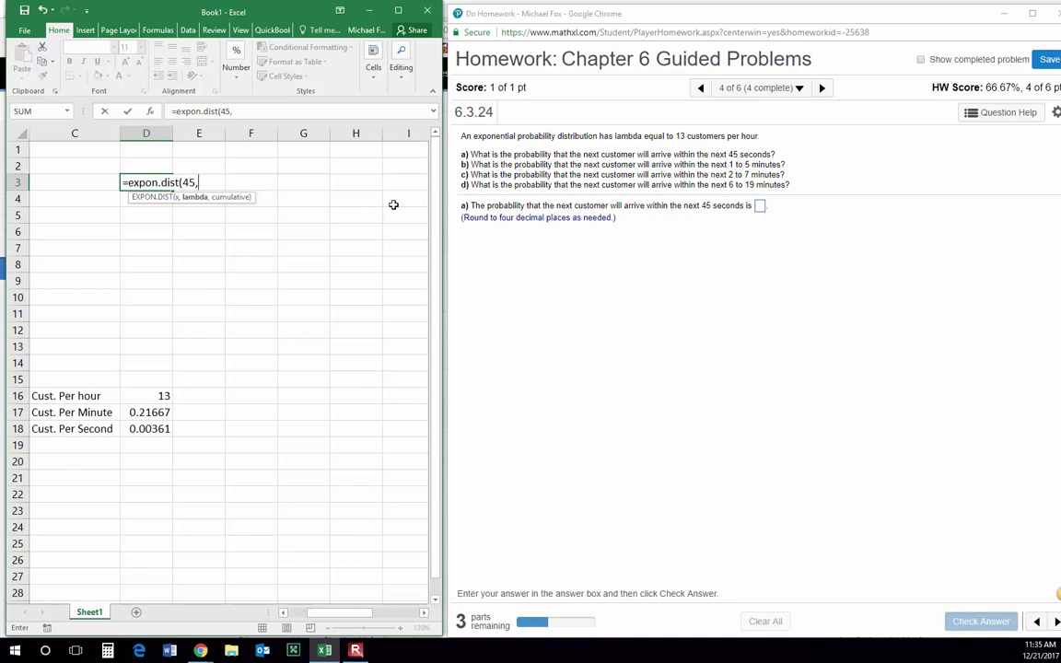
click(147, 428)
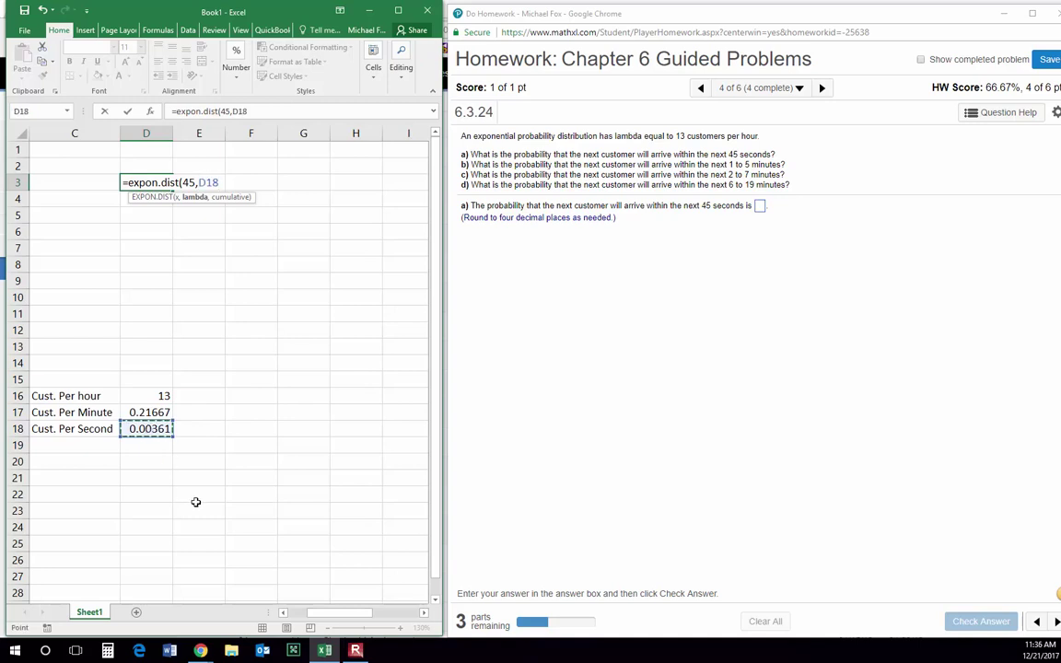
text(,)
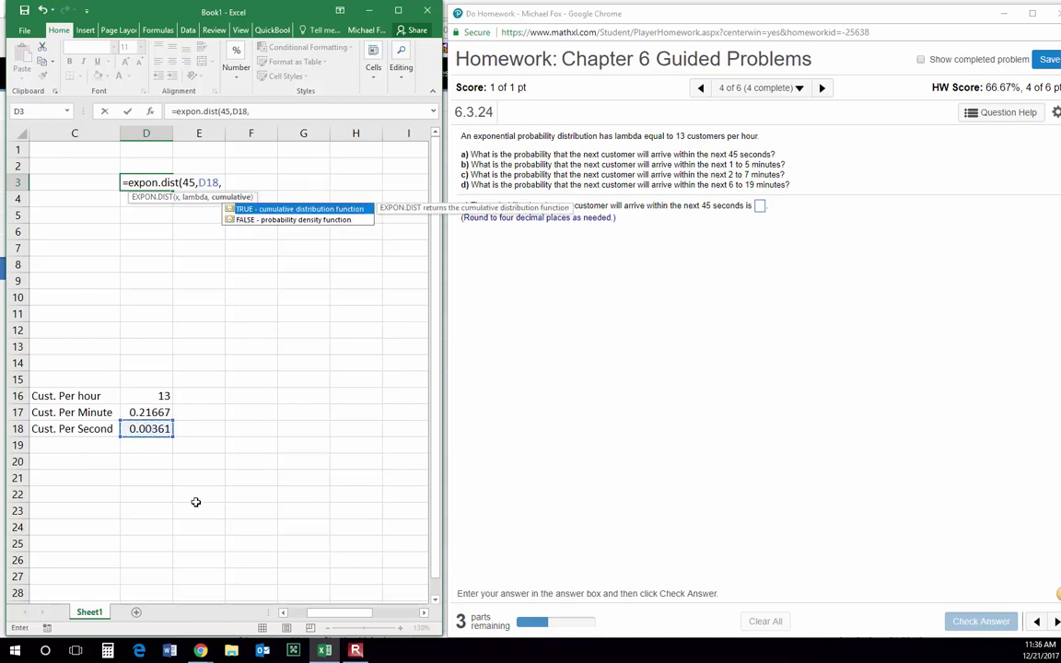
text(true))
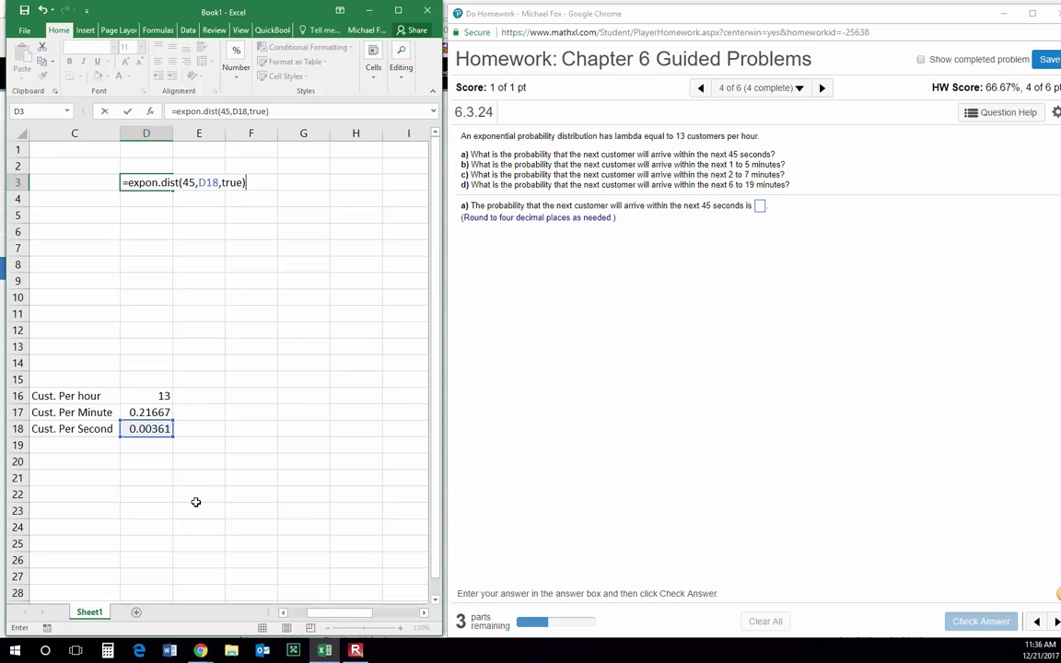
key(Return)
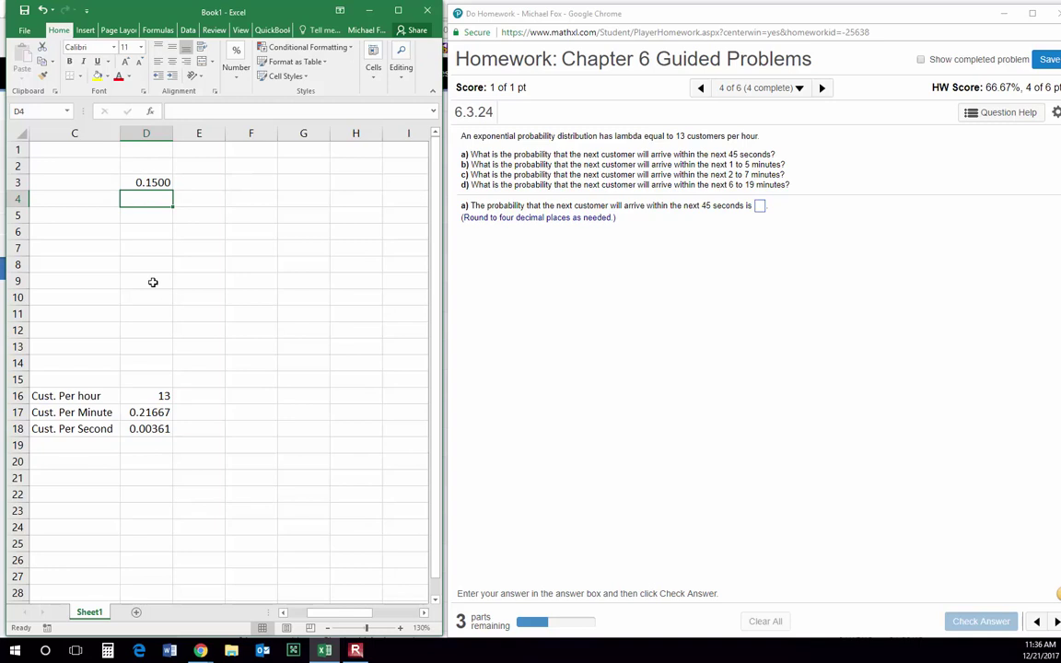
- Submit .1500 from cell D3 as the answer to part a of problem 6.3.24
click(757, 209)
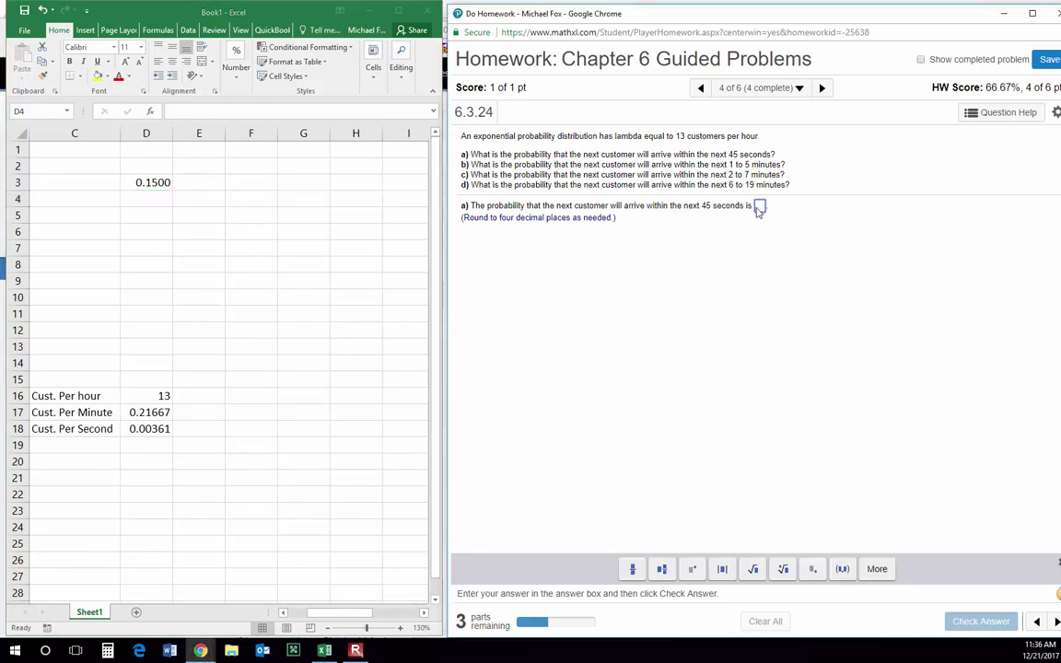
text(.1500)
key(Return)
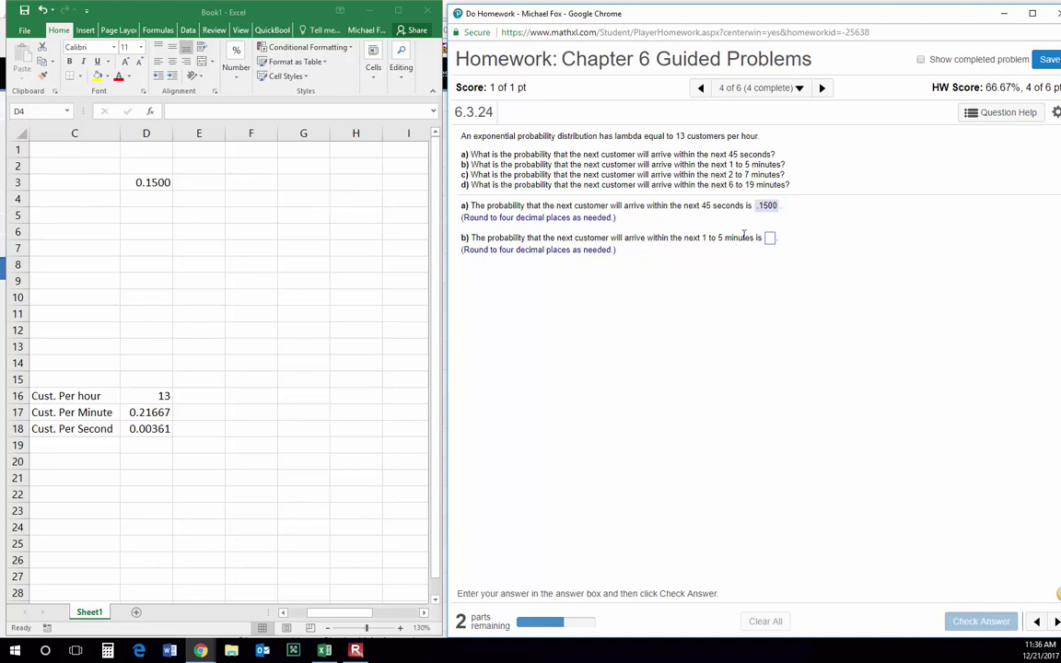
- Change cell D3's EXPON.DIST formula to the per-minute rate in D17 and x = 5, the upper bound of part b
click(150, 187)
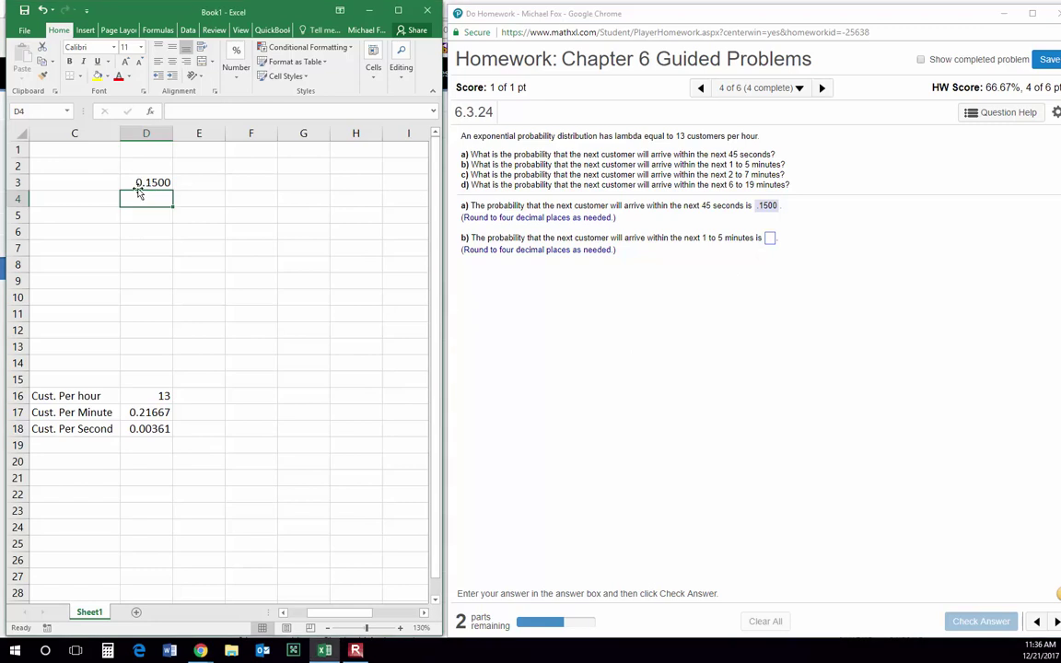
click(138, 182)
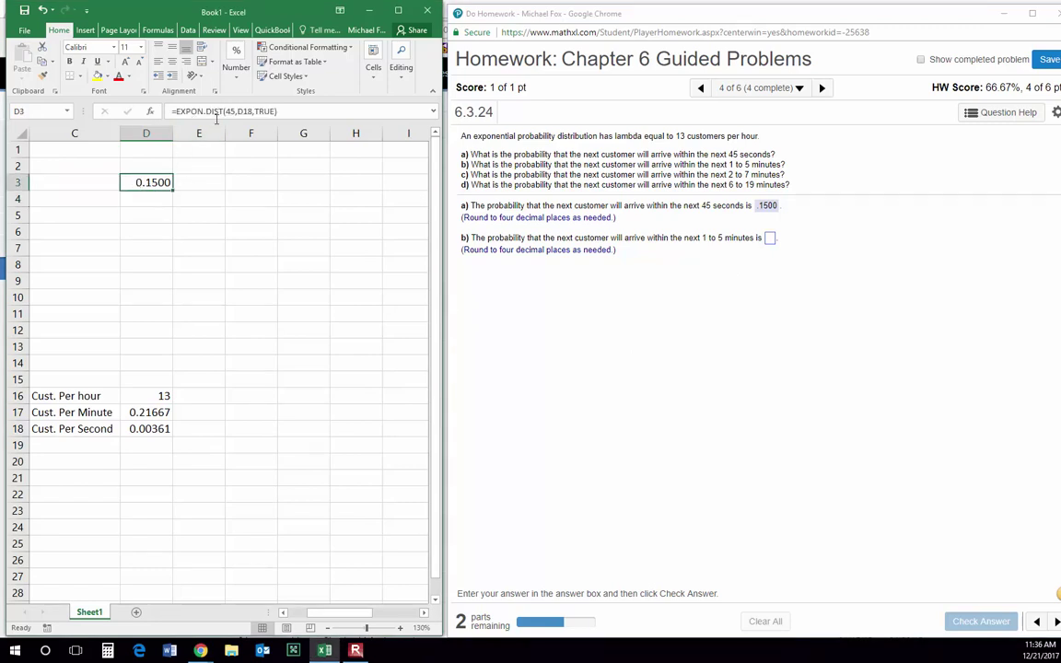
double_click(244, 111)
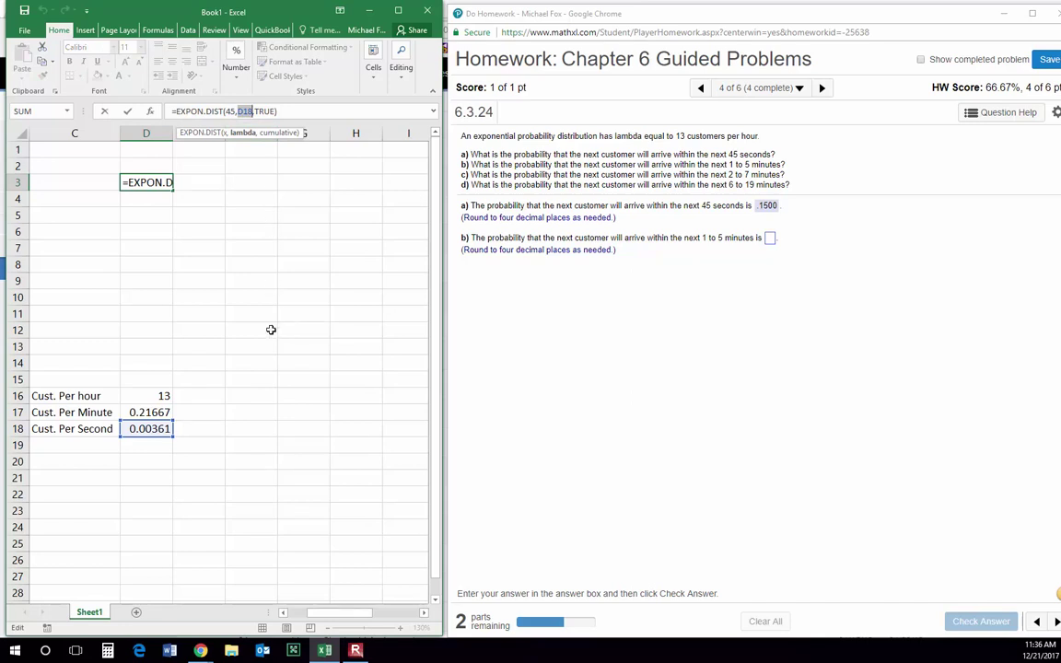
click(145, 411)
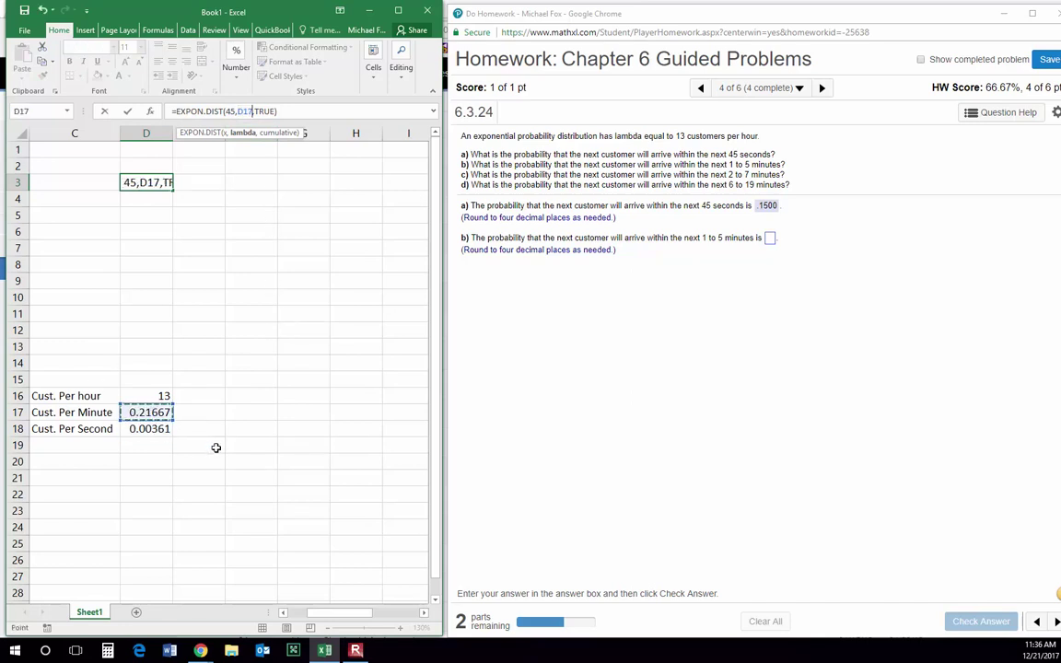
double_click(229, 111)
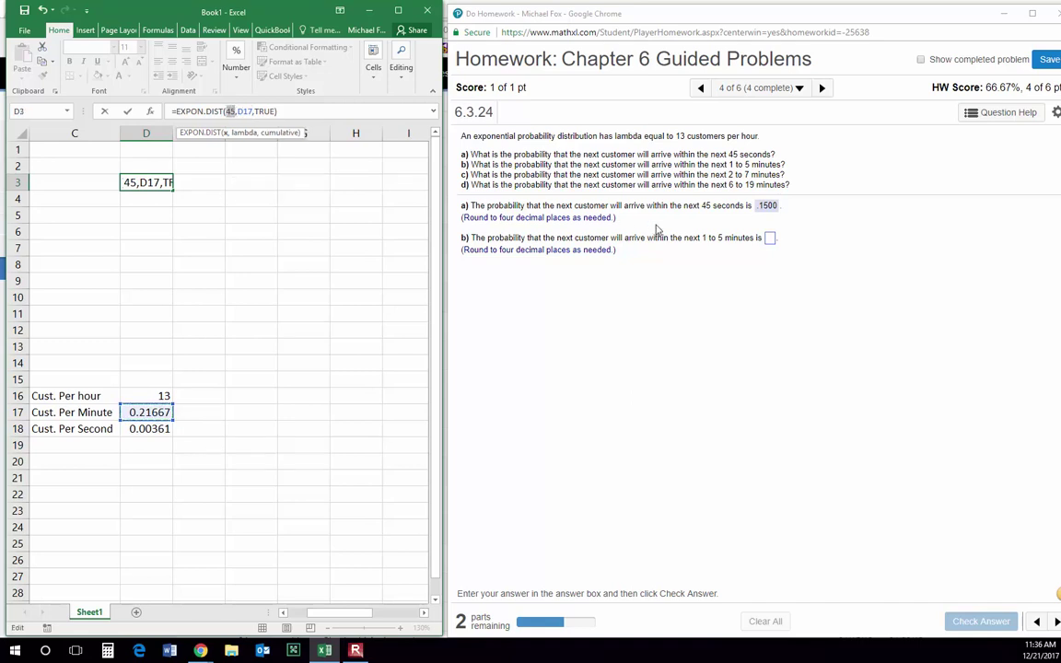
text(5)
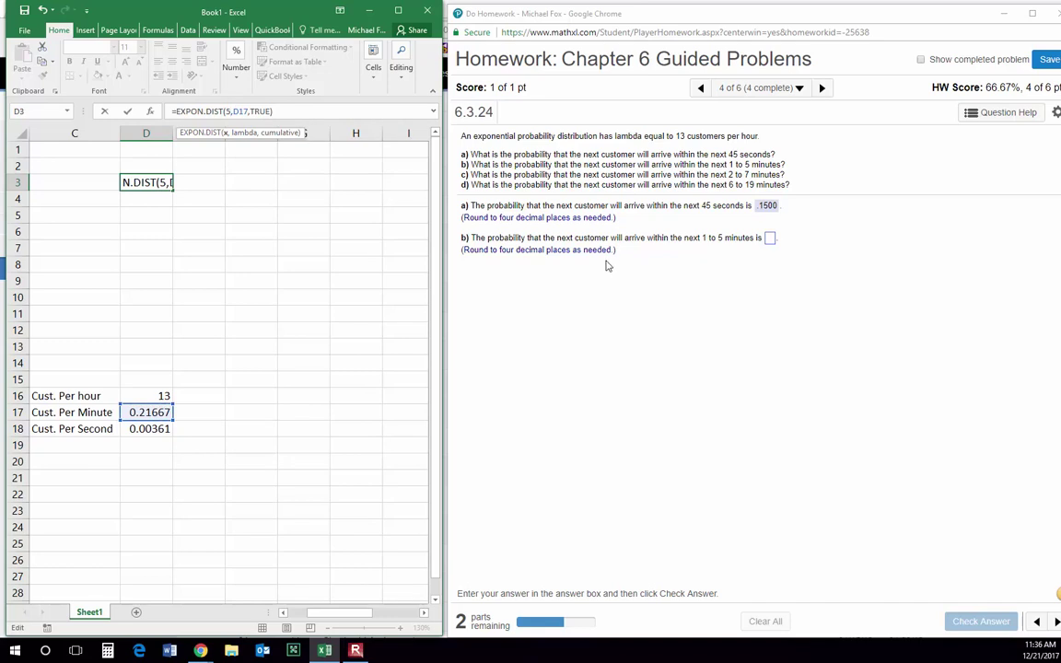
key(Return)
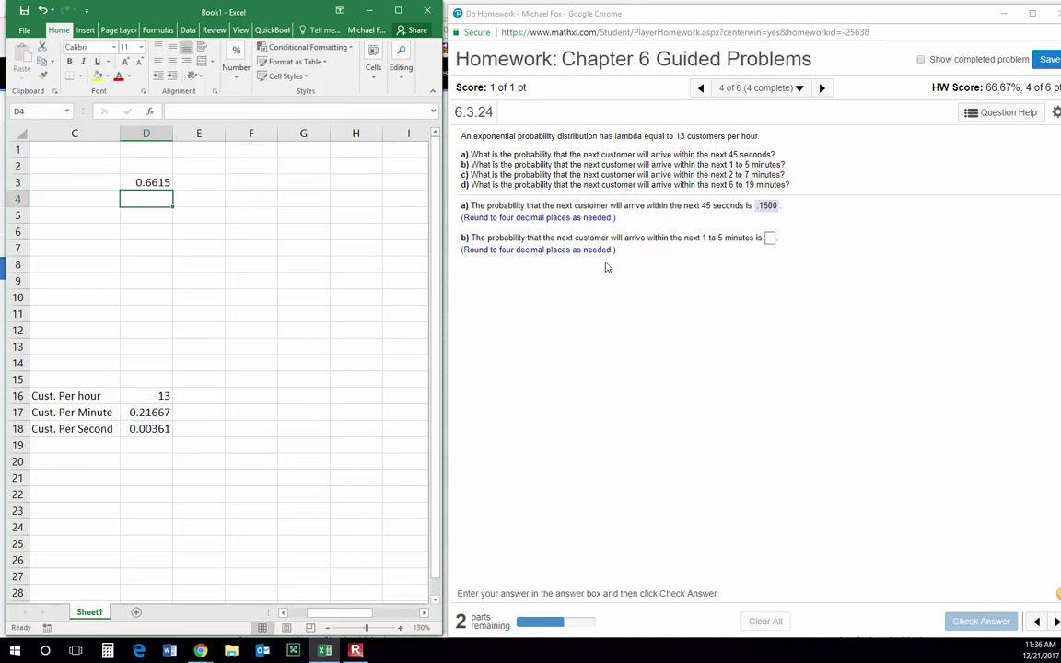
- Copy cell D3's result for x = 5 into cell F3, pasted as a value
click(152, 183)
key(ctrl+c)
click(245, 183)
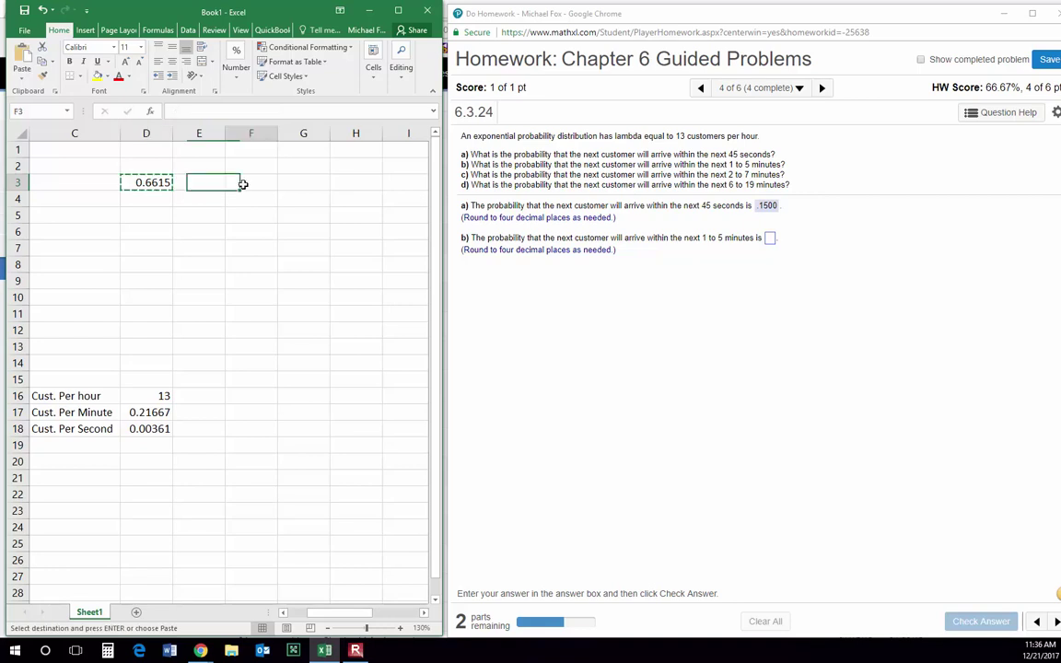
right_click(251, 189)
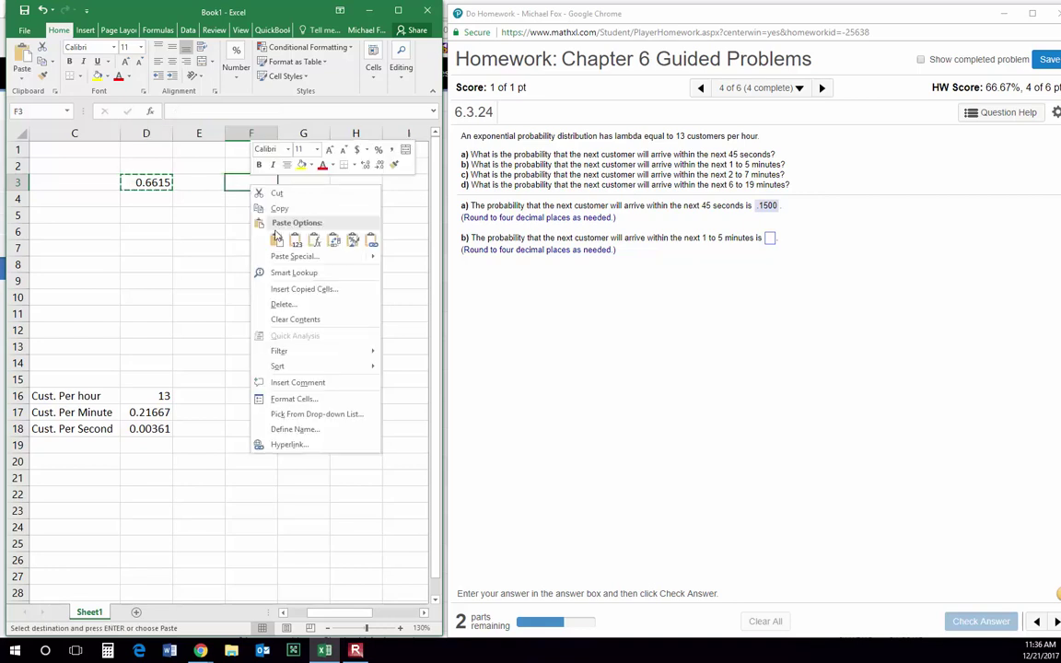
click(263, 218)
- Change the x value in cell D3's EXPON.DIST formula to 1, the lower bound of part b
click(148, 181)
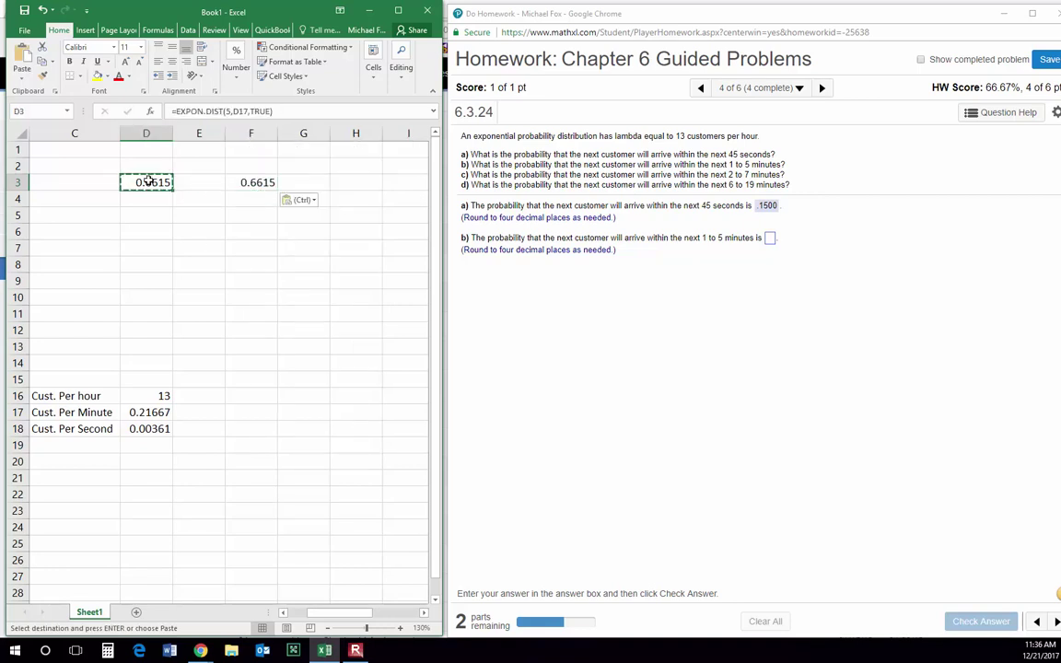
double_click(228, 110)
text(1)
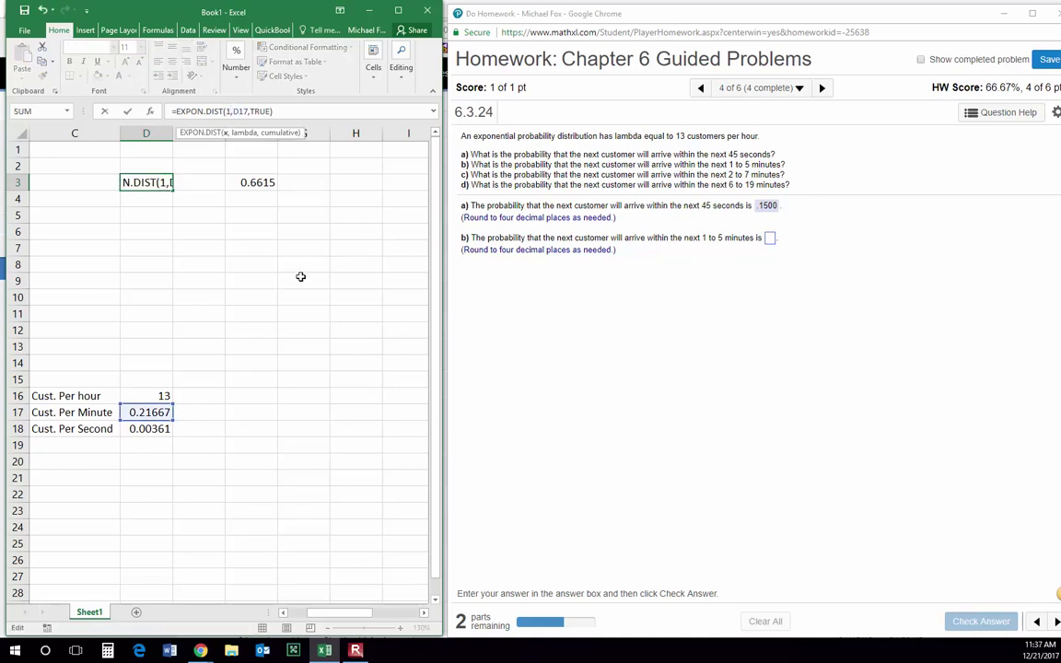
key(Return)
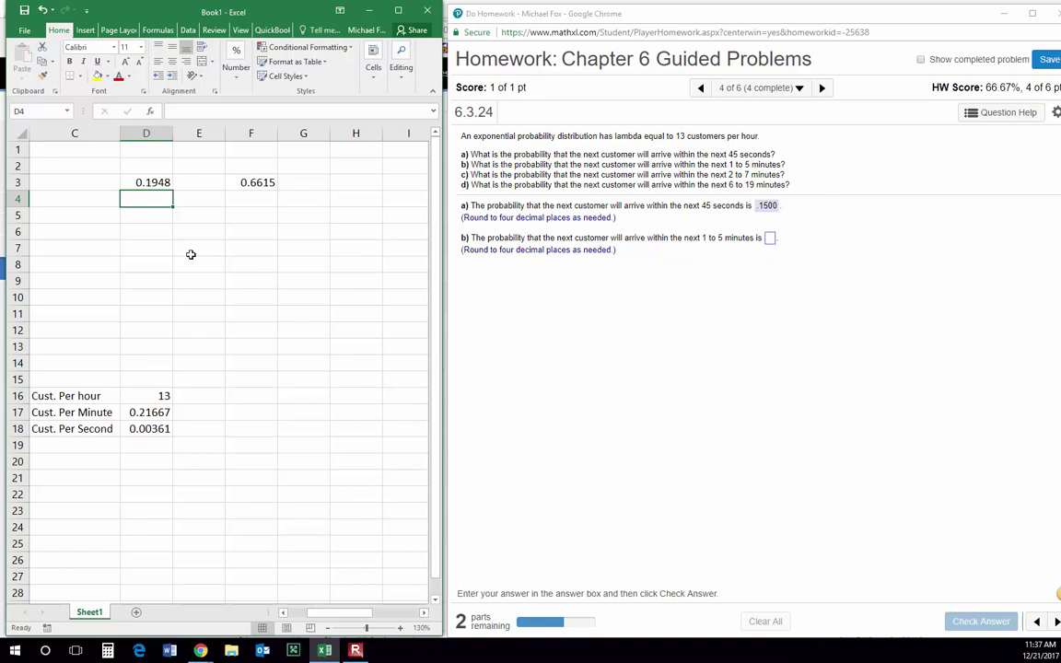
- Enter =F3-D3 in cell F4 to get the probability between the two bounds
click(238, 198)
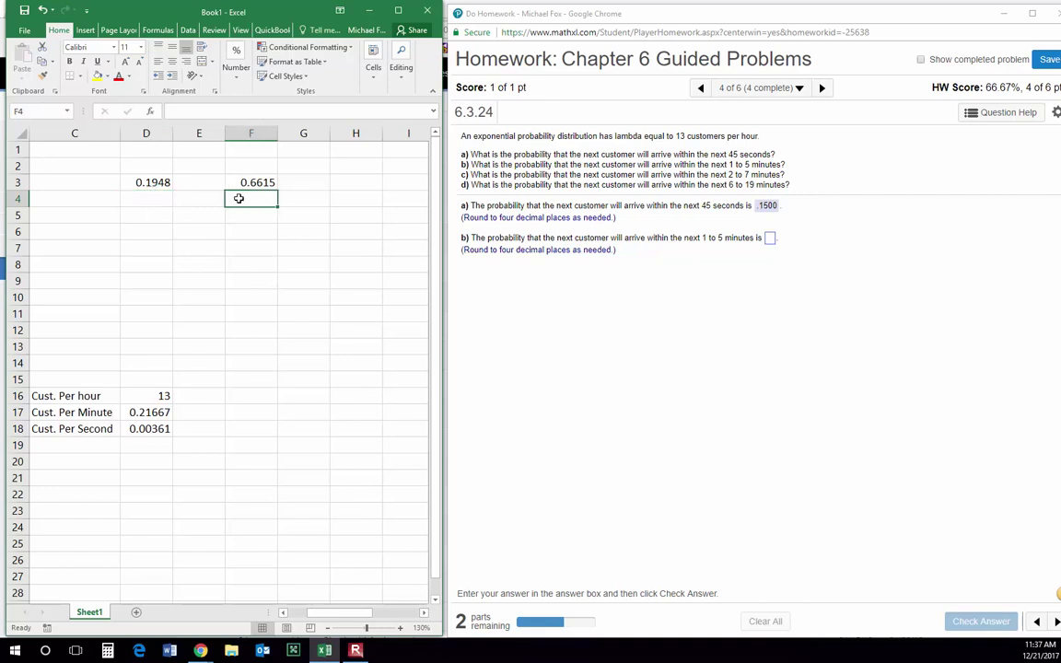
text(=)
click(238, 183)
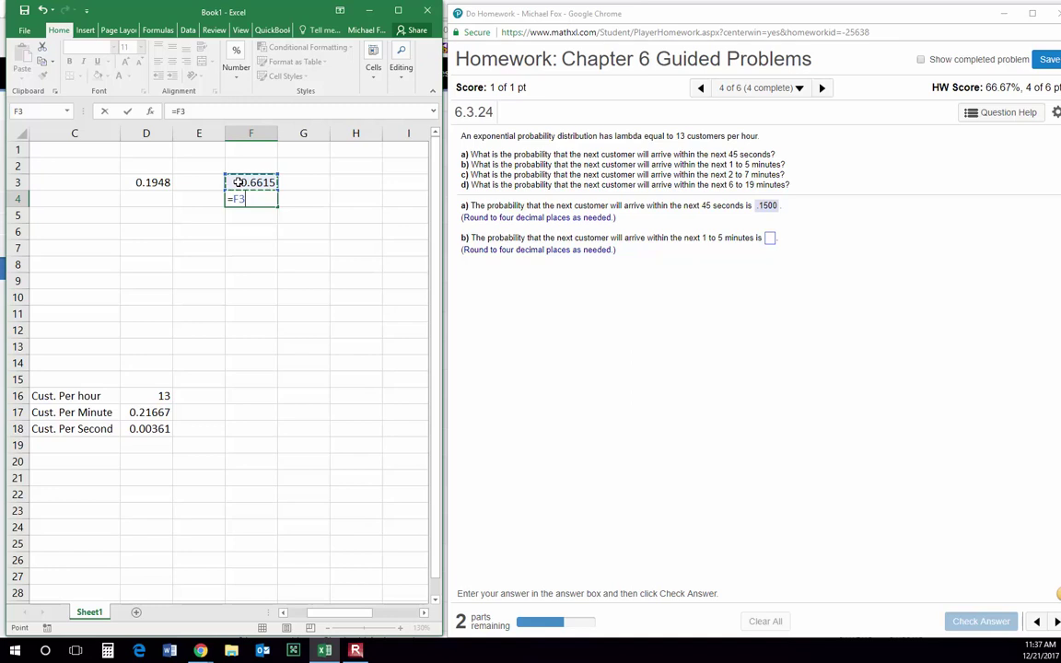
text(-)
click(147, 180)
key(Return)
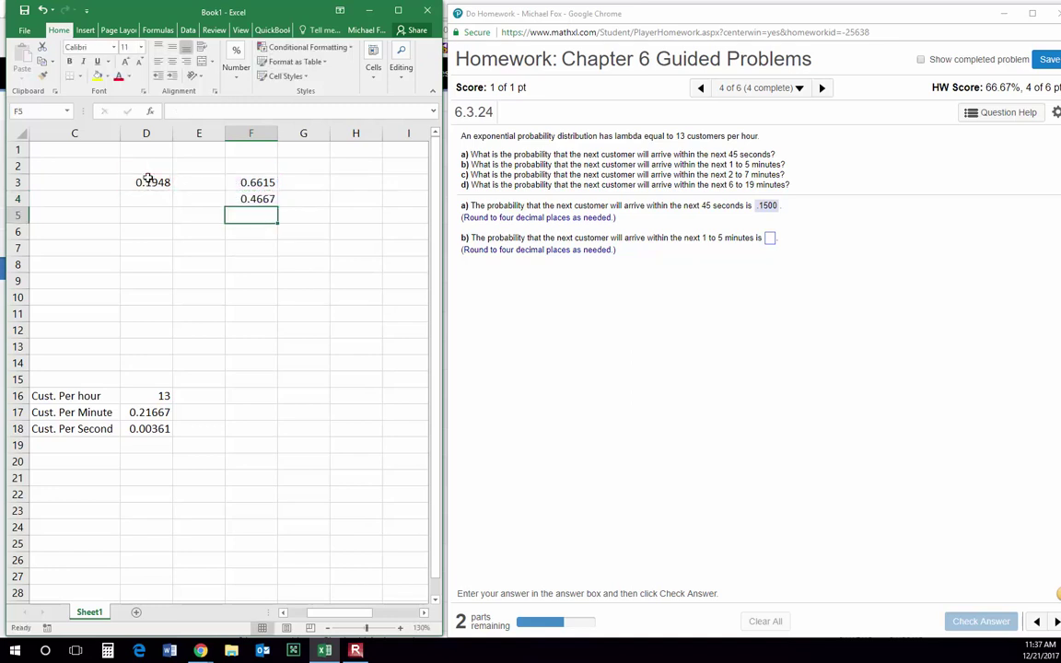
- Submit .4667 from cell F4 as the answer to part b of problem 6.3.24
click(771, 238)
text(.4667)
key(Return)
key(Return)
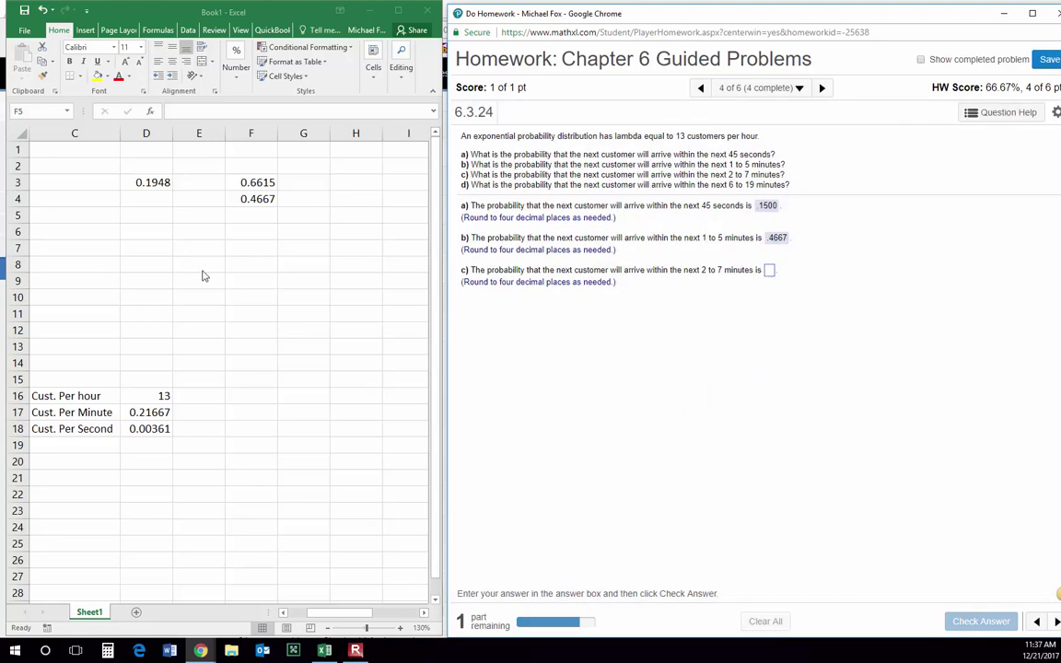
- Change the x value in cell D3's EXPON.DIST formula to 7, the upper bound of part c
click(139, 182)
click(140, 181)
click(227, 111)
text(7,D17,TRUE))
key(Return)
click(157, 181)
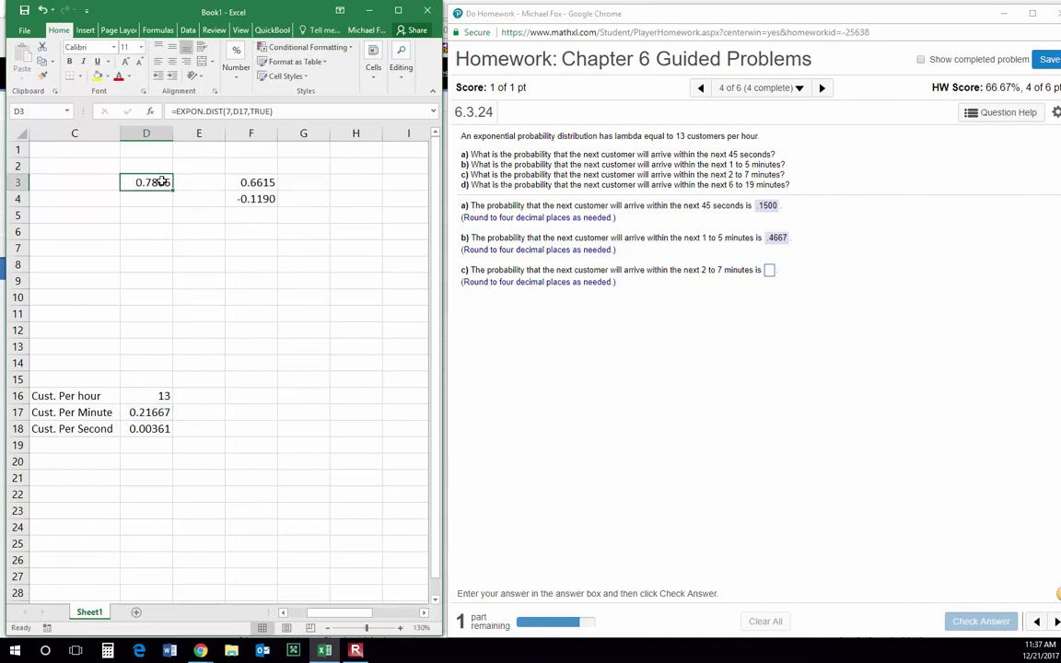
- Copy the upper-bound probability from cell D3 into cell F3 as a plain value for part c
key(ctrl+c)
right_click(245, 182)
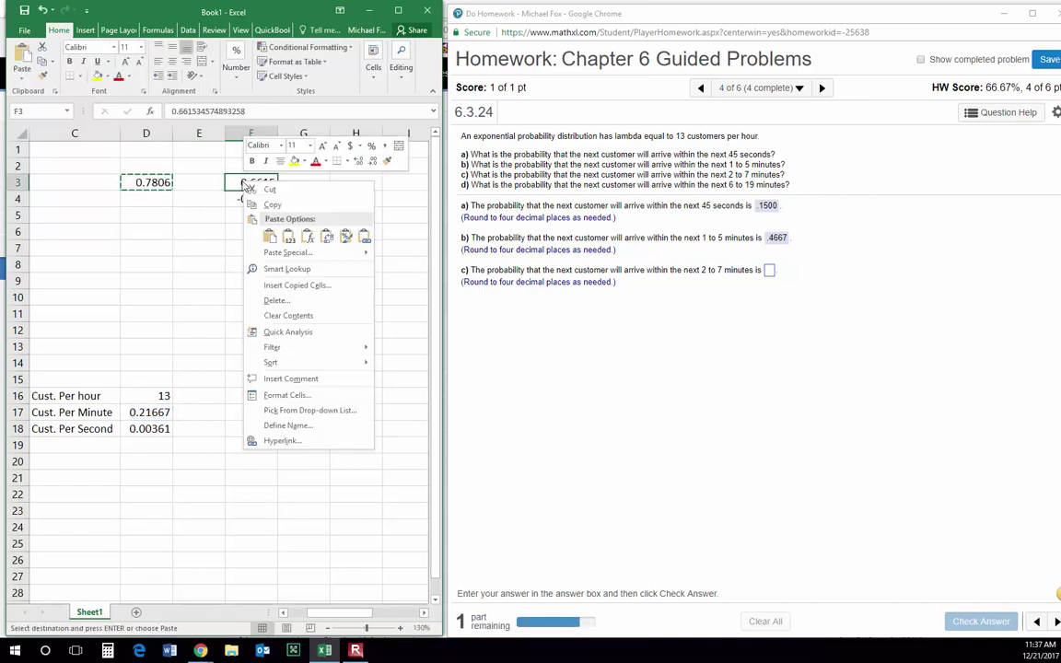
click(289, 234)
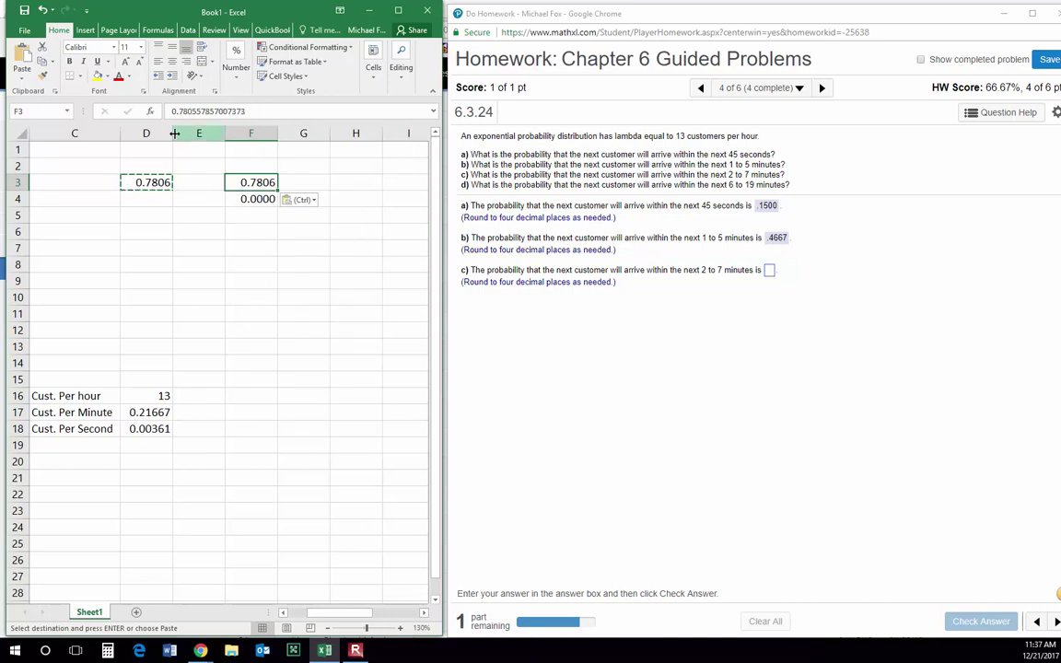
- Change the x value in cell D3's EXPON.DIST formula to 2, the lower bound of part c
click(143, 180)
click(228, 111)
text(2,)
key(Return)
- Submit .4289 from cell F4 as the answer to part c of problem 6.3.24
click(237, 198)
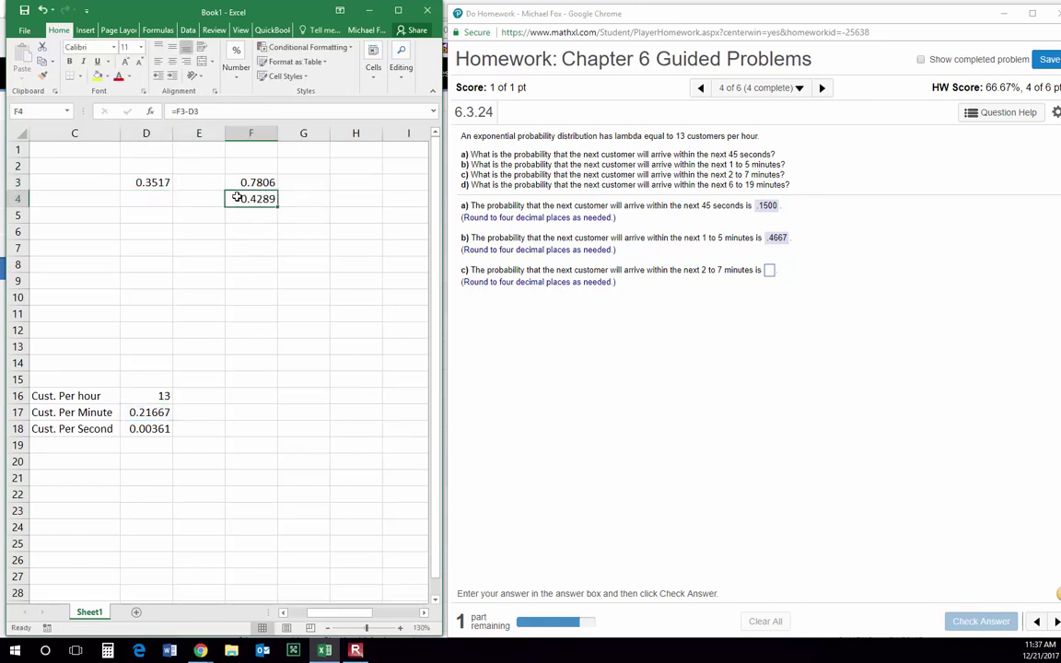
click(769, 271)
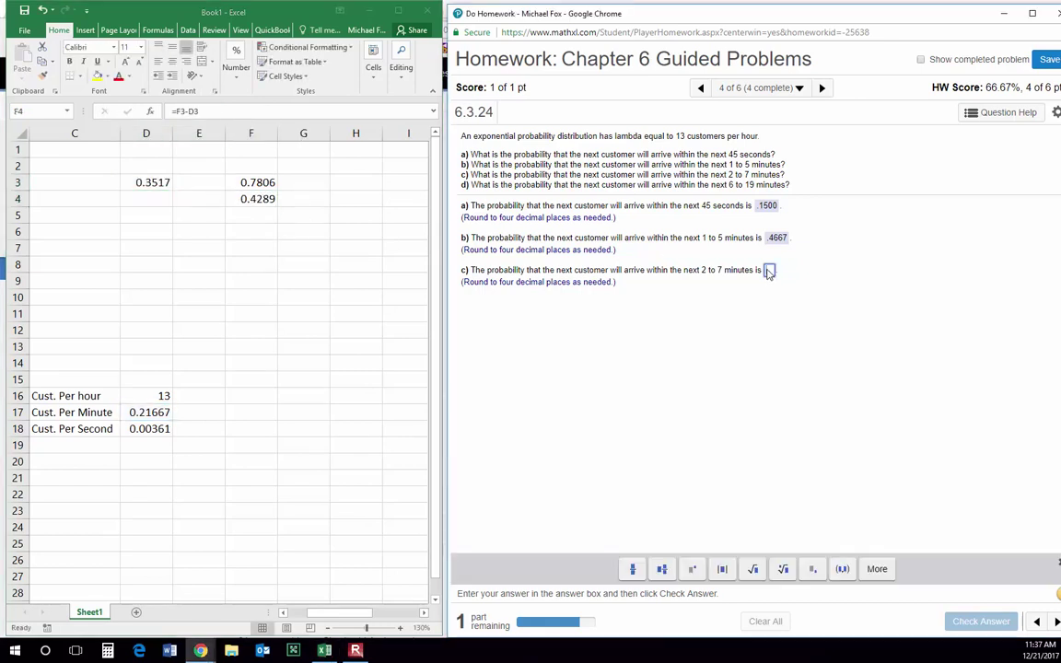
text(.4289)
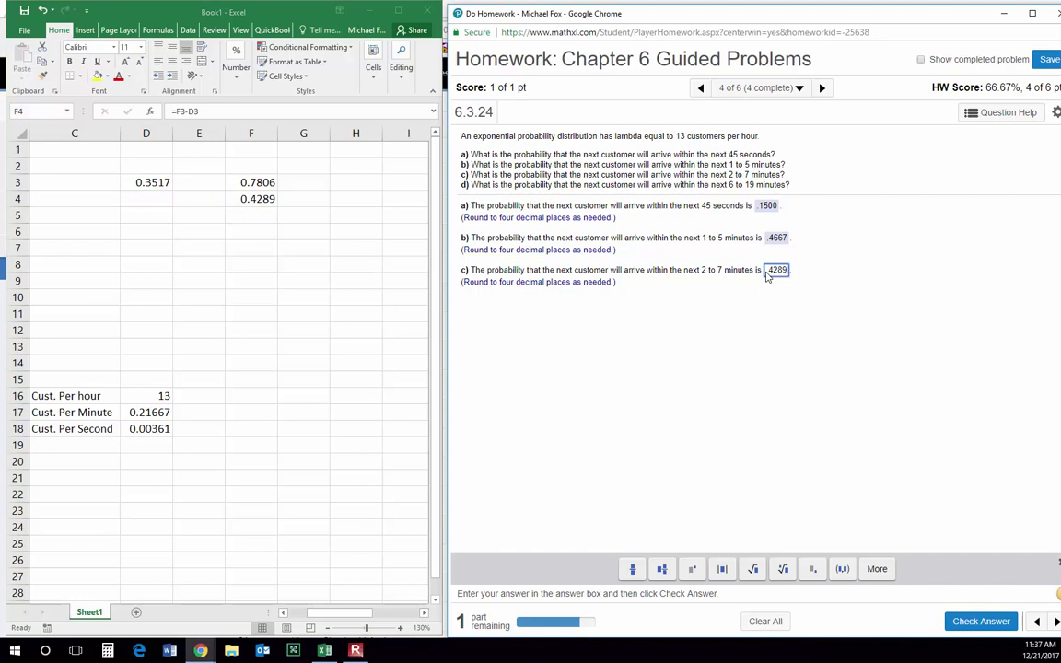
key(Return)
key(Return)
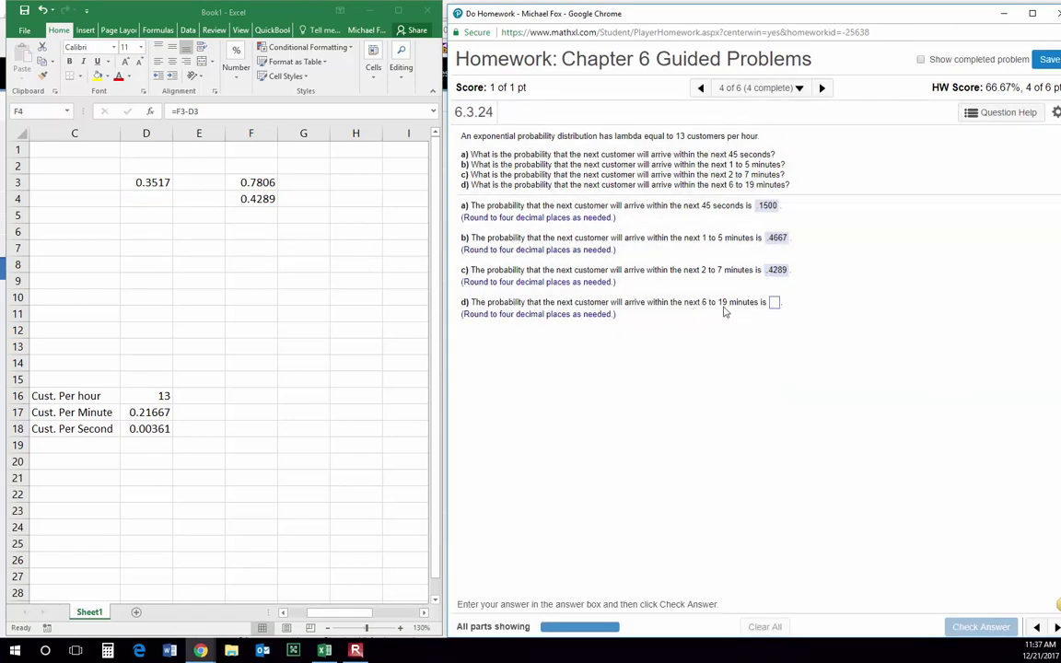
- Change the x value in cell D3's EXPON.DIST formula to 19, the upper bound of part d
click(139, 182)
click(139, 182)
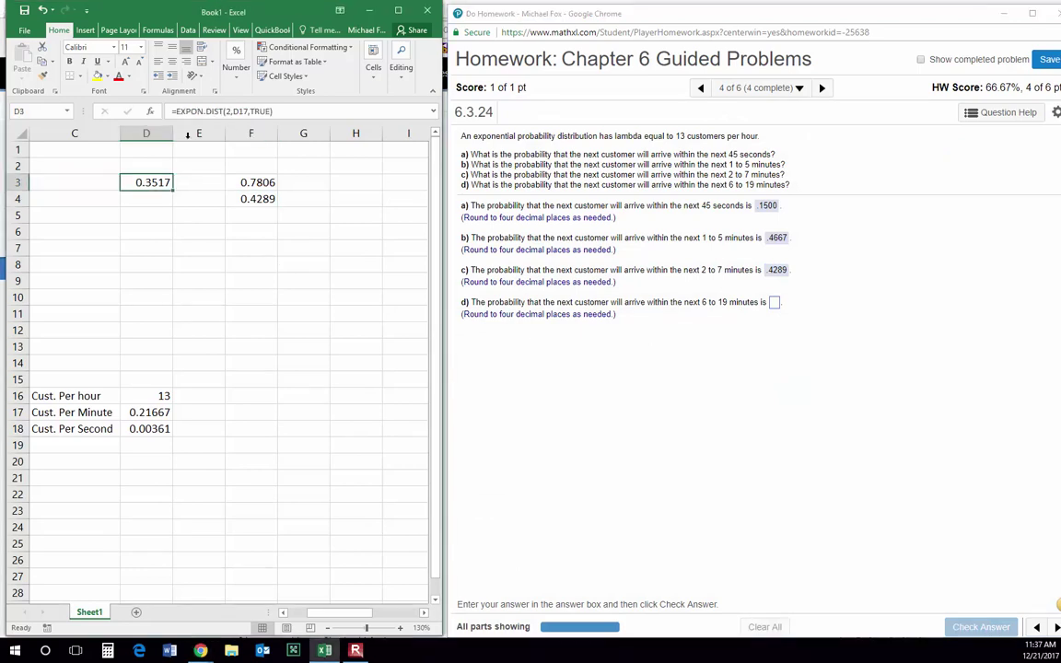
click(229, 110)
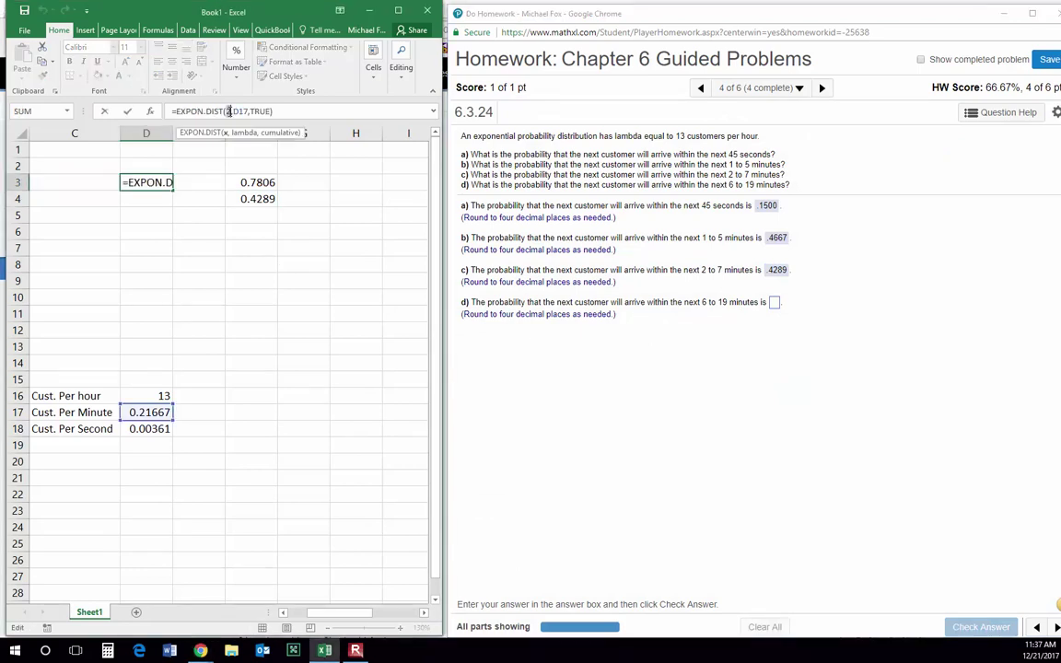
text(19)
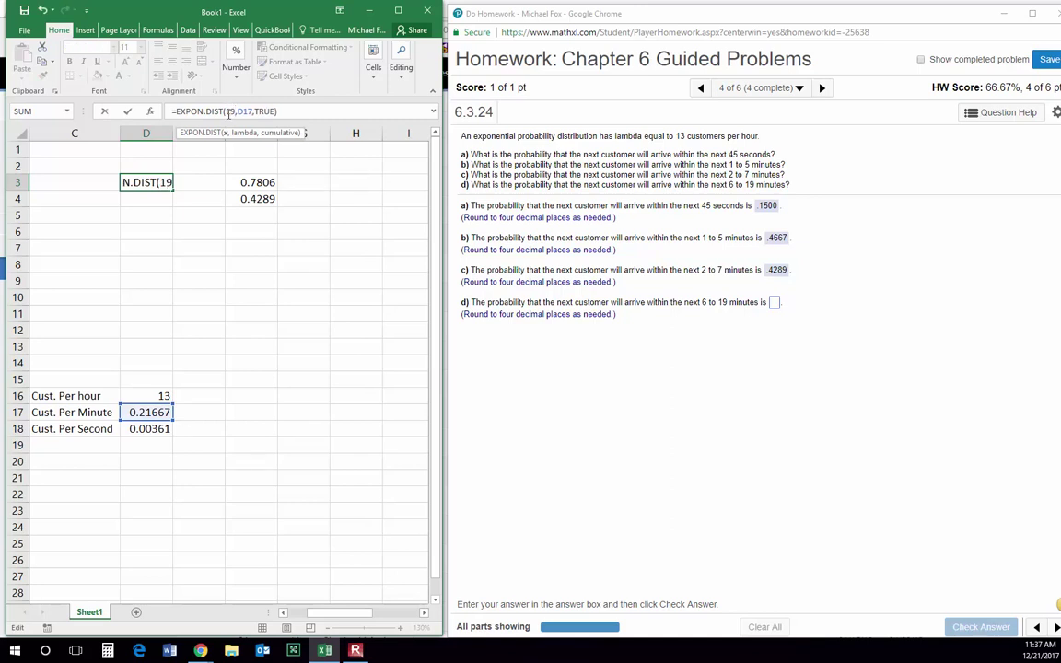
key(Return)
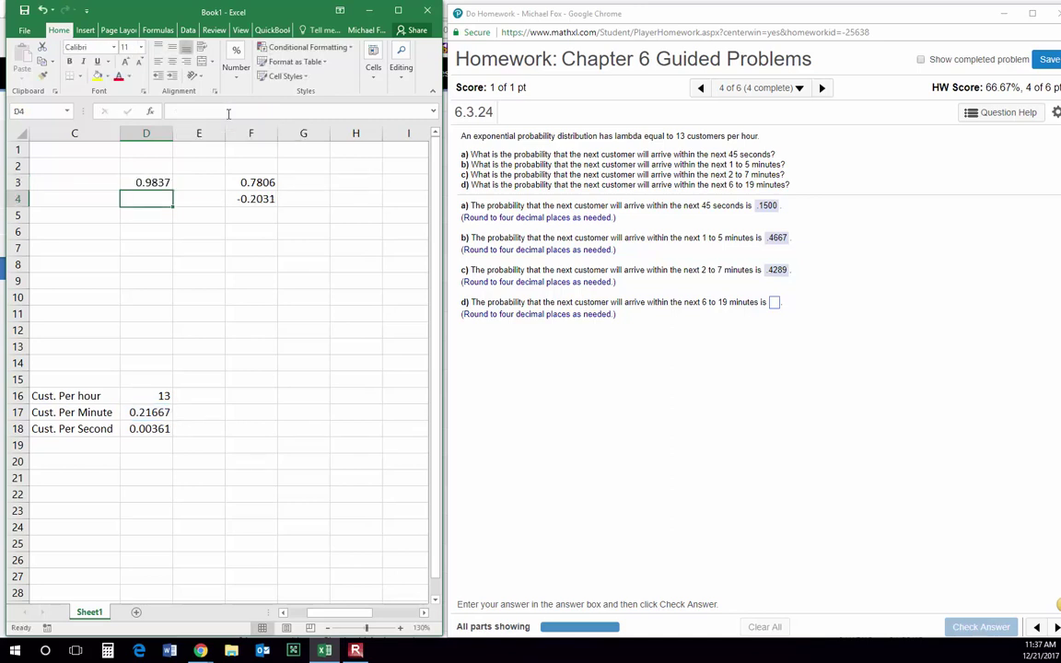
- Copy the part d upper-bound probability from cell D3 into cell F3 as a plain value
click(162, 184)
key(ctrl+c)
right_click(242, 182)
click(286, 240)
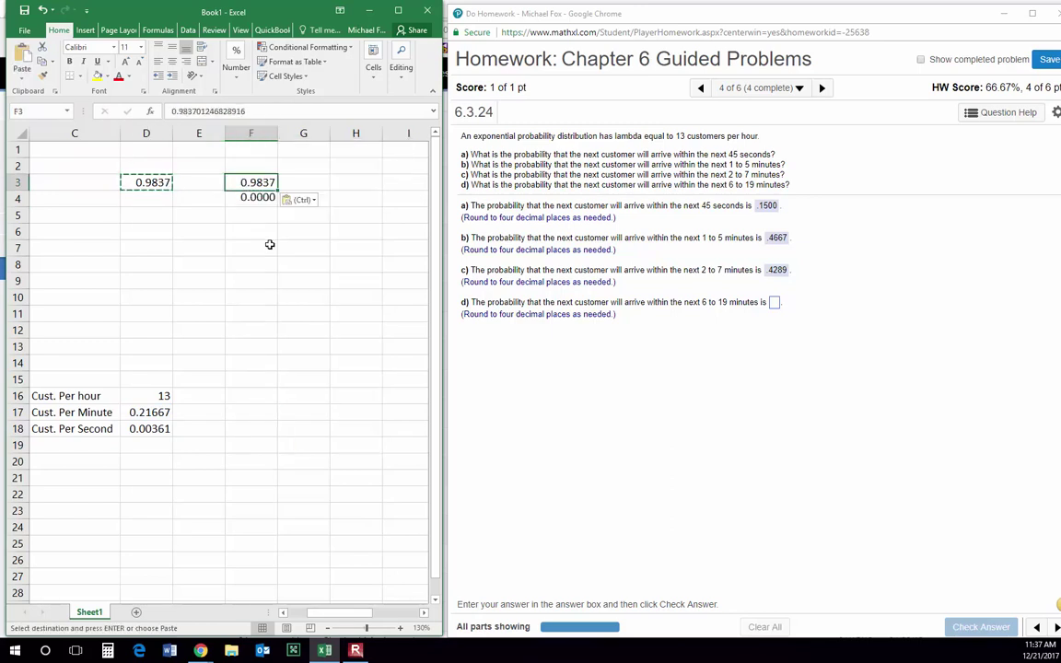
- Change the x value in cell D3's EXPON.DIST formula to 6, the lower bound of part d
click(132, 177)
double_click(229, 112)
text(6,D17,TRUE))
key(Return)
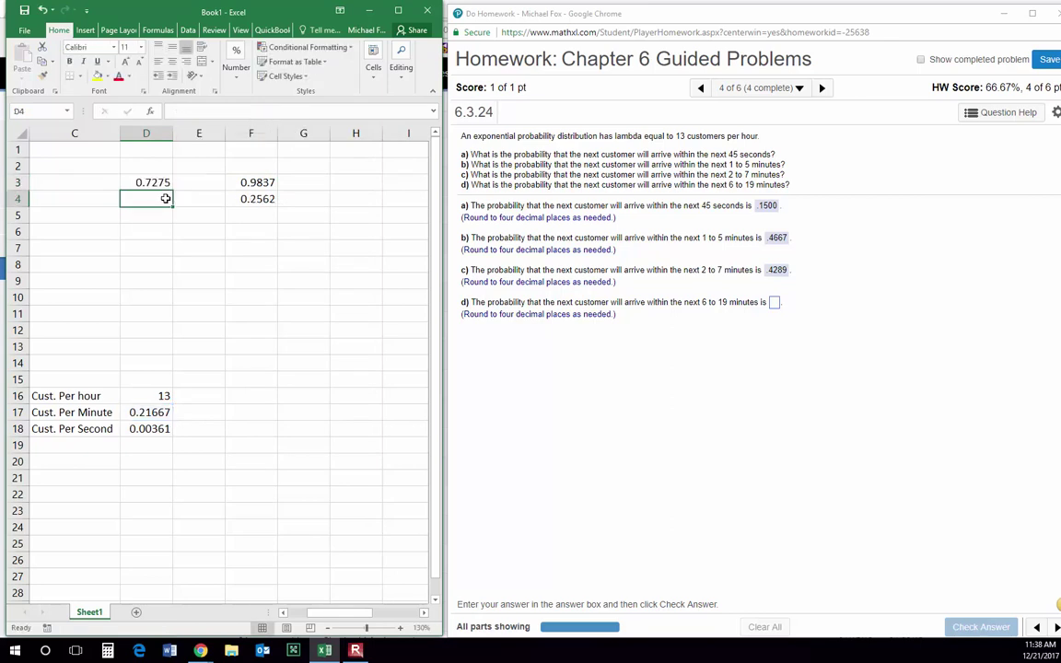
- Submit .2562 from cell F4 as the answer to part d of problem 6.3.24
click(263, 200)
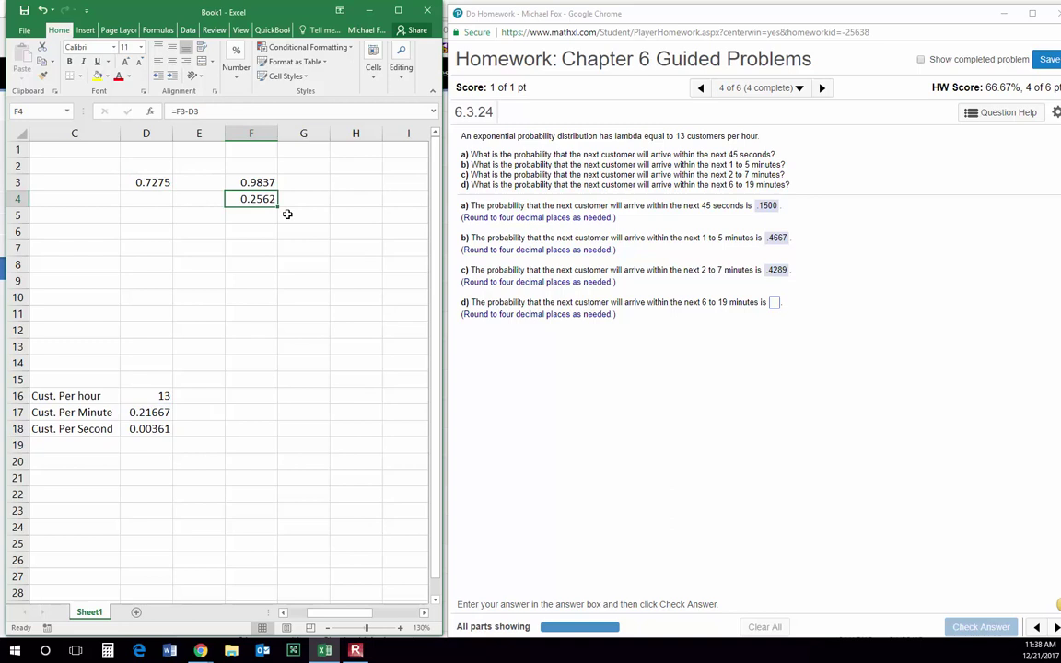
click(772, 302)
text(.2562)
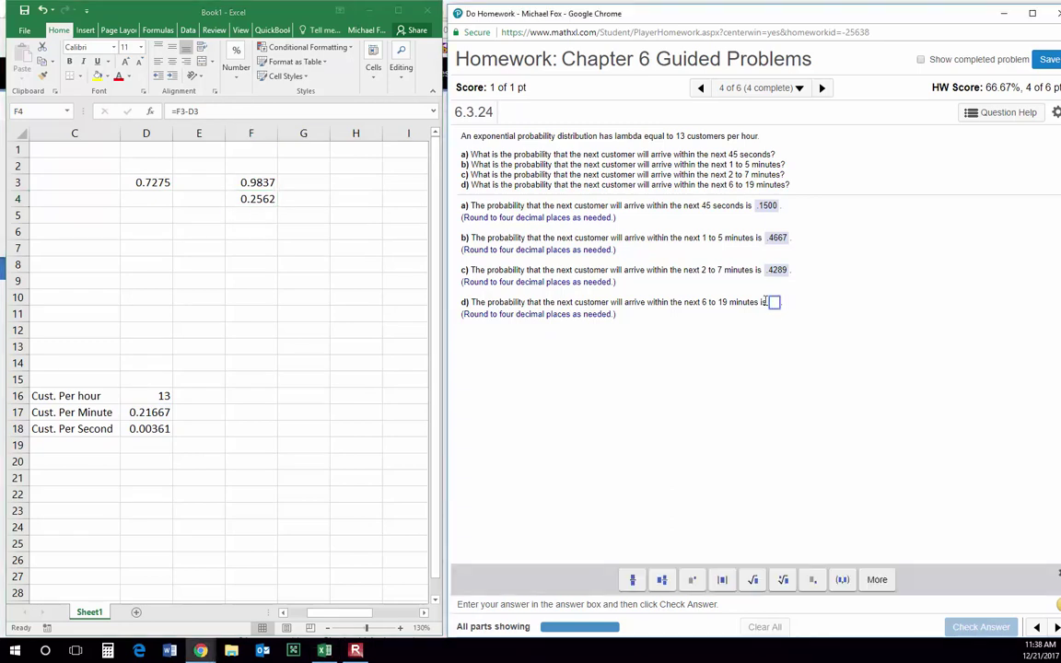
key(Return)
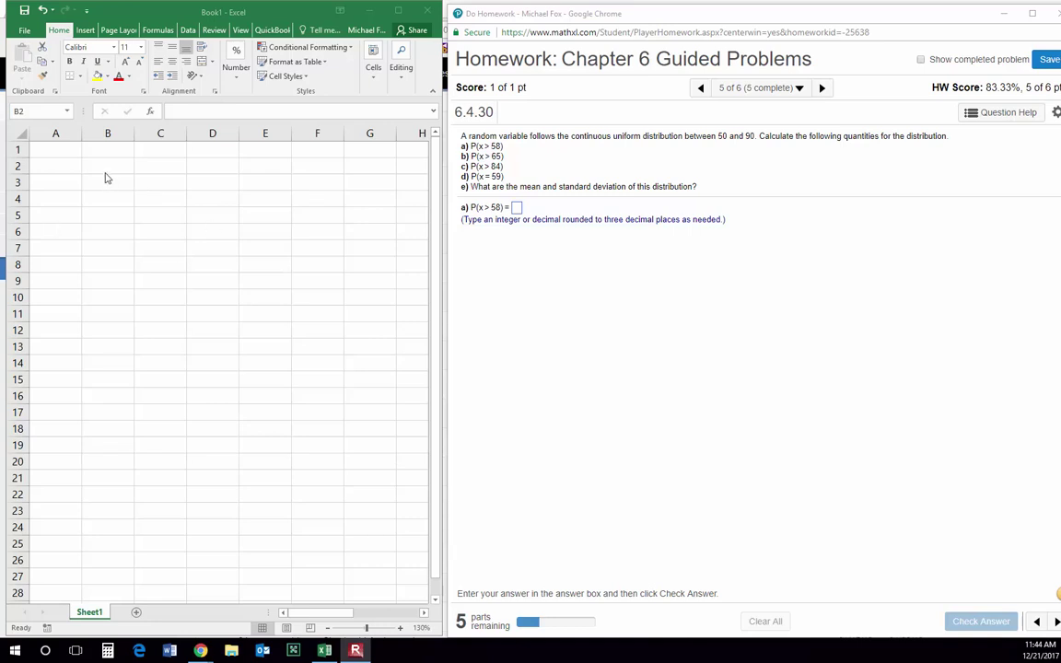
- Enter the labels a, b, X1 and X2 in cells B2 to B5 for uniform distribution problem 6.4.30
click(100, 168)
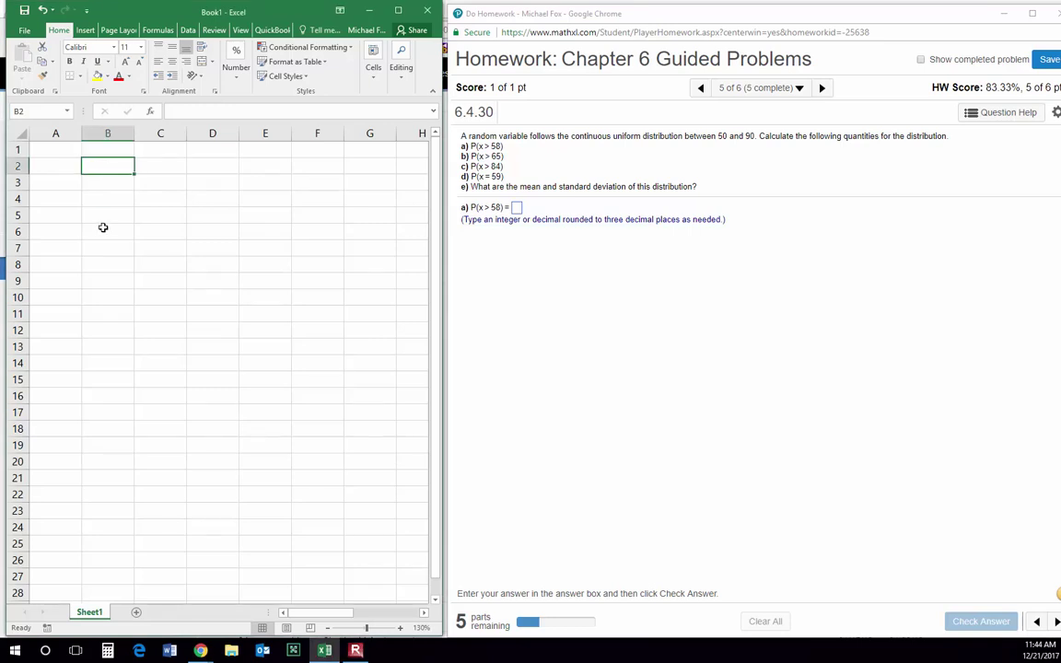
text(a)
key(Return)
text(b)
key(Return)
text(X1)
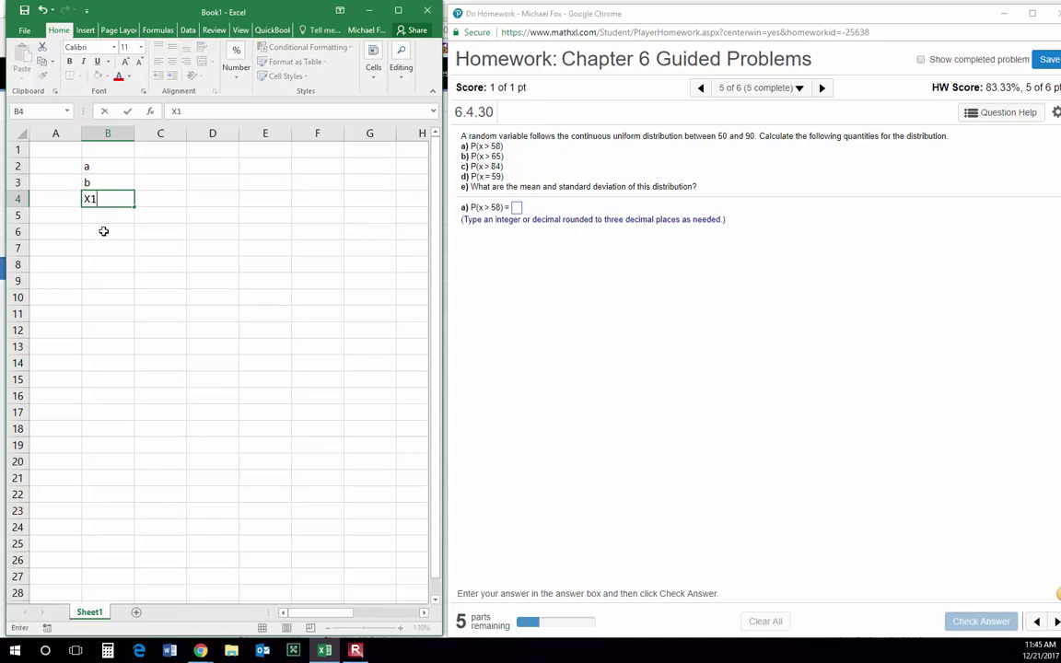
key(Return)
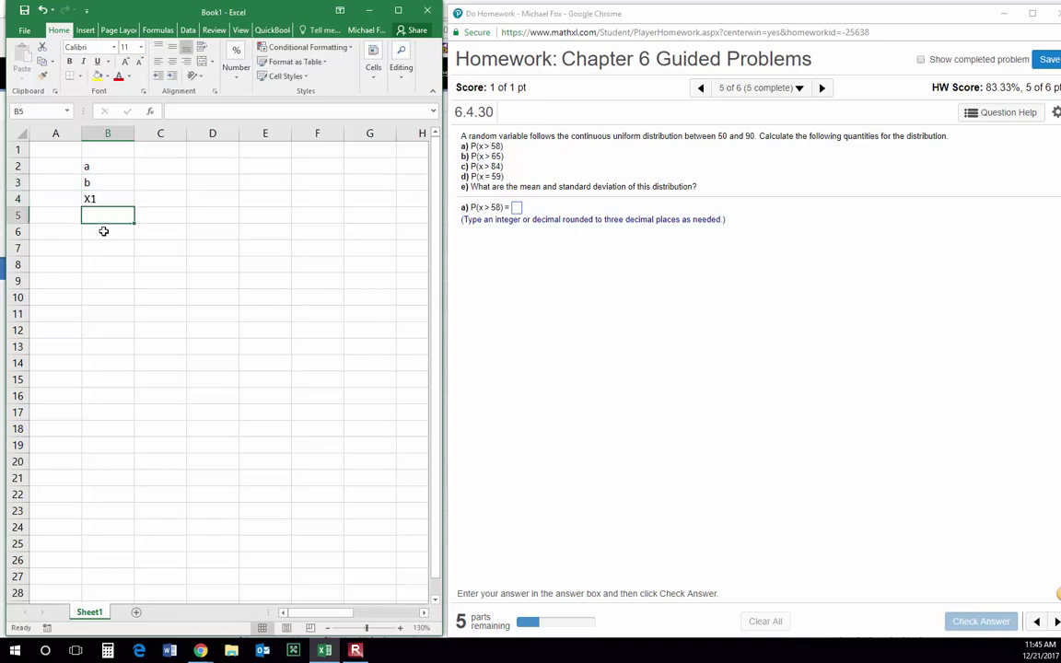
text(X2)
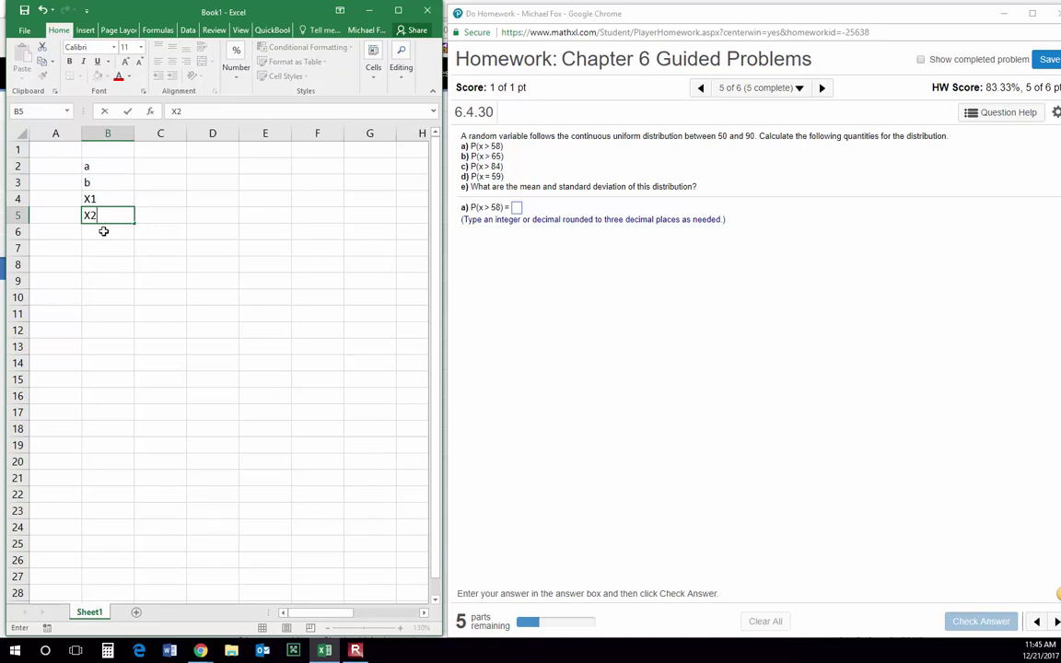
key(Return)
- Enter the distribution limits beside their labels: 50 for a in cell C2 and 90 for b in C3
key(Up)
key(Up)
key(Up)
key(Up)
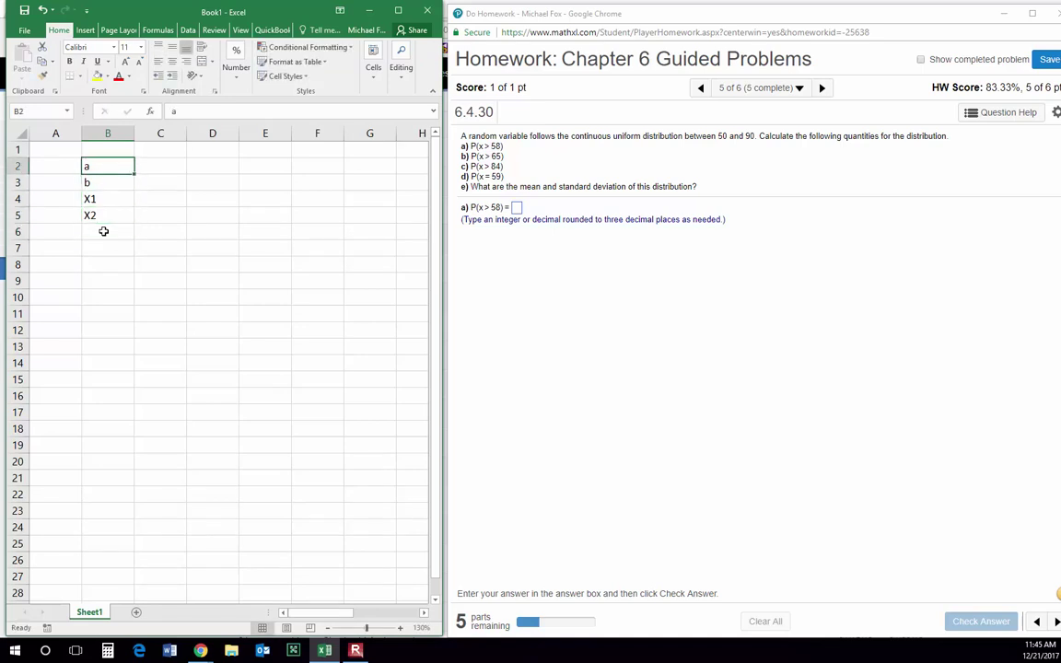
key(Right)
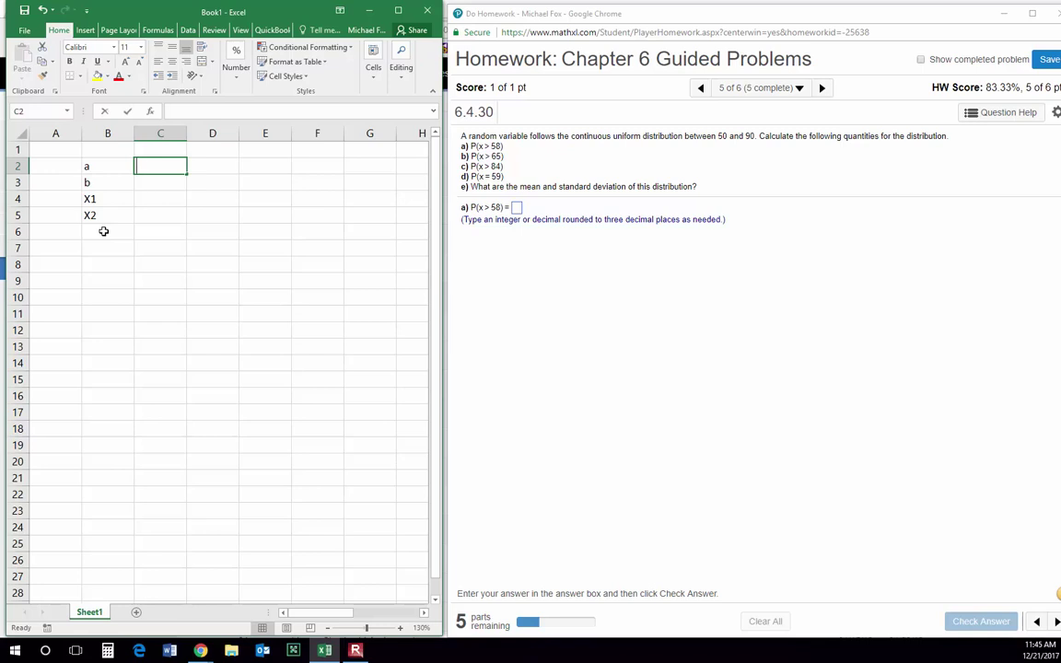
text(59)
key(BackSpace)
text(0)
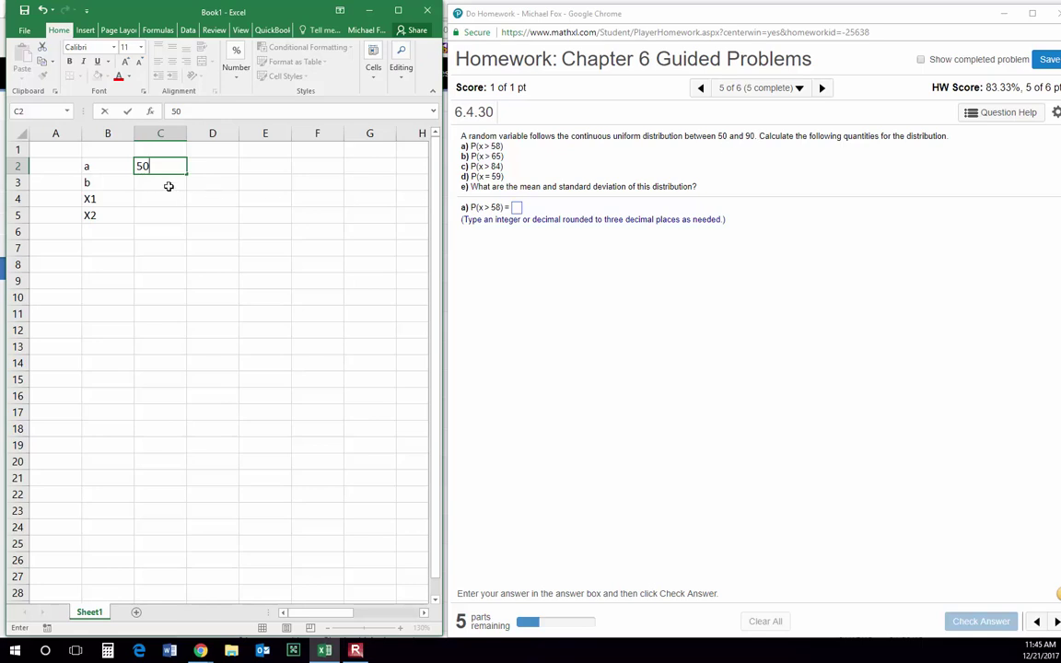
key(Return)
text(90)
key(Return)
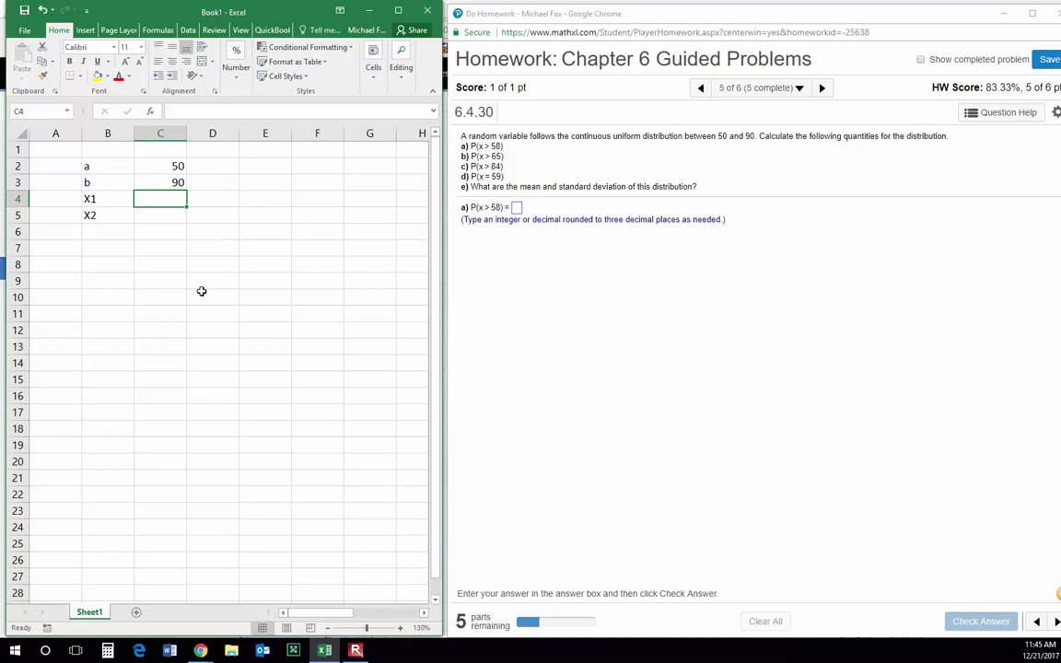
- Enter the part a interval, 58 for X1 in cell C4 and 90 for X2 in C5
text(58)
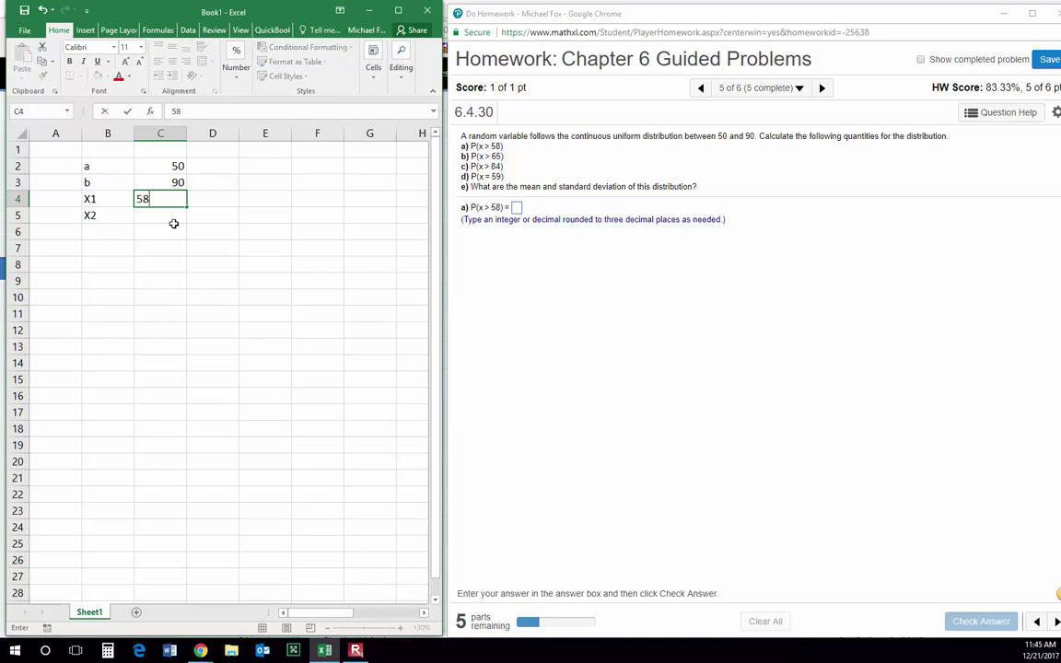
key(Return)
text(90)
key(Return)
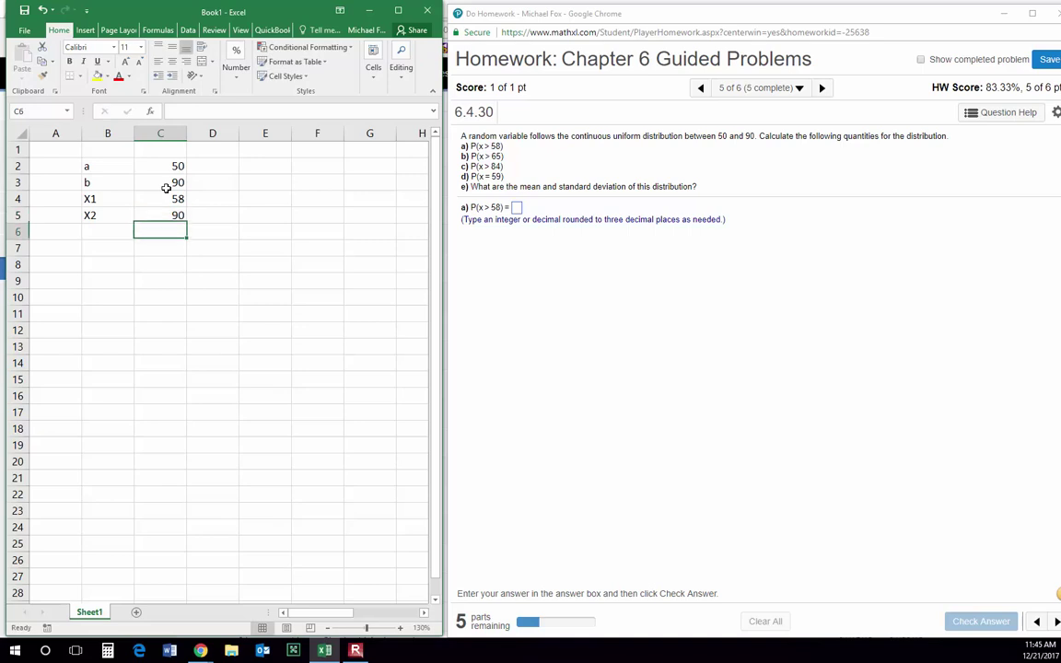
- Enter =(C5-C4)/(C3-C2) in cell E2 to calculate the uniform probability
click(259, 167)
text(=)
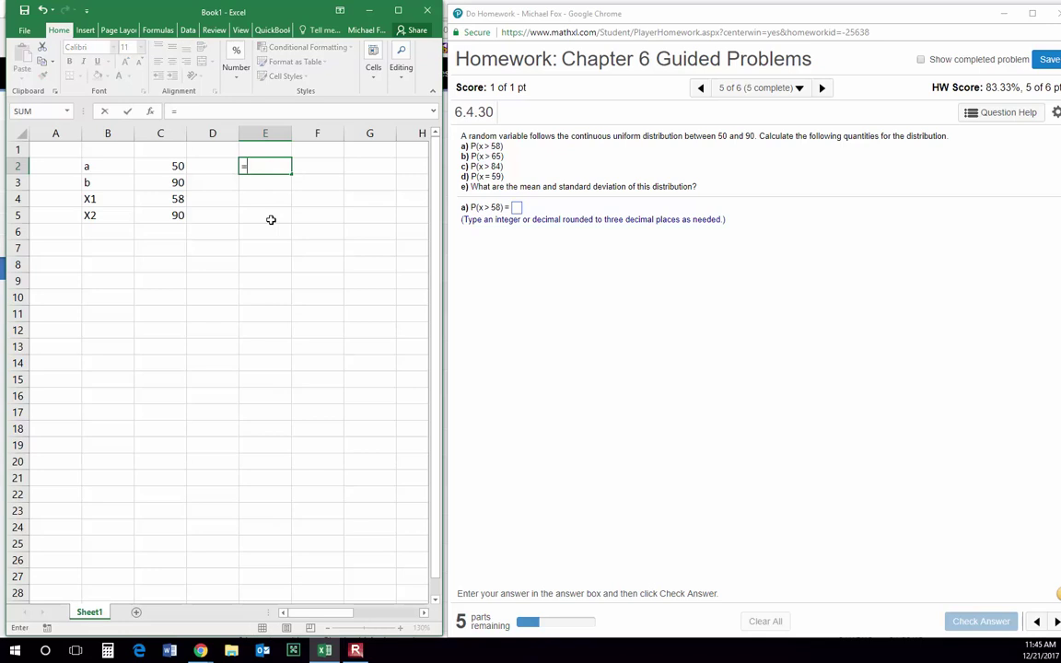
text(()
click(167, 218)
text(-)
click(167, 202)
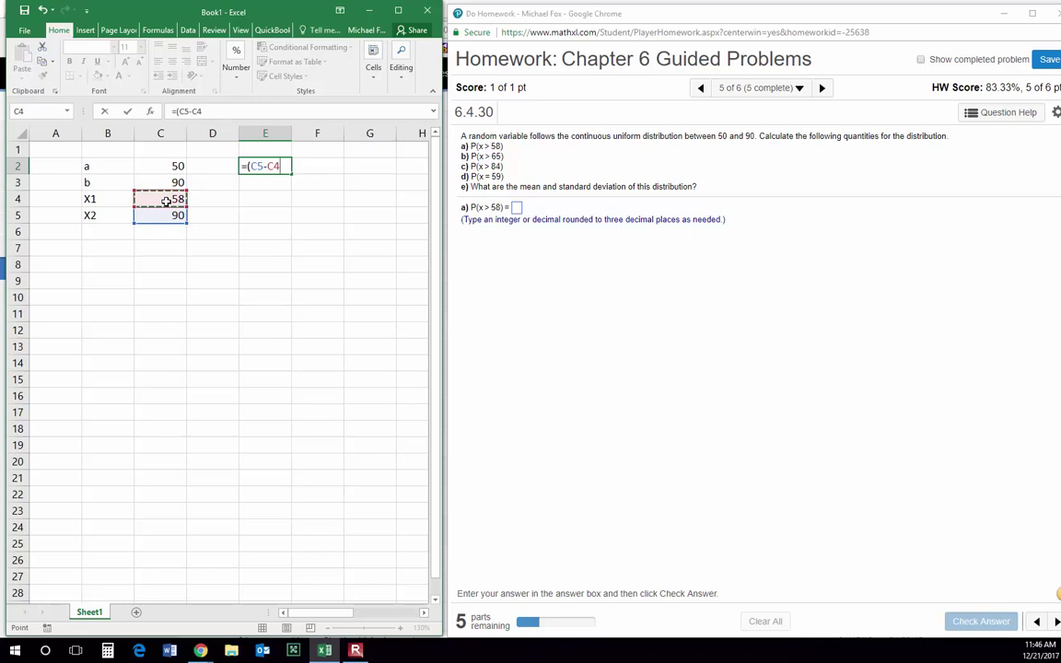
text()/()
click(159, 184)
text(-)
click(156, 166)
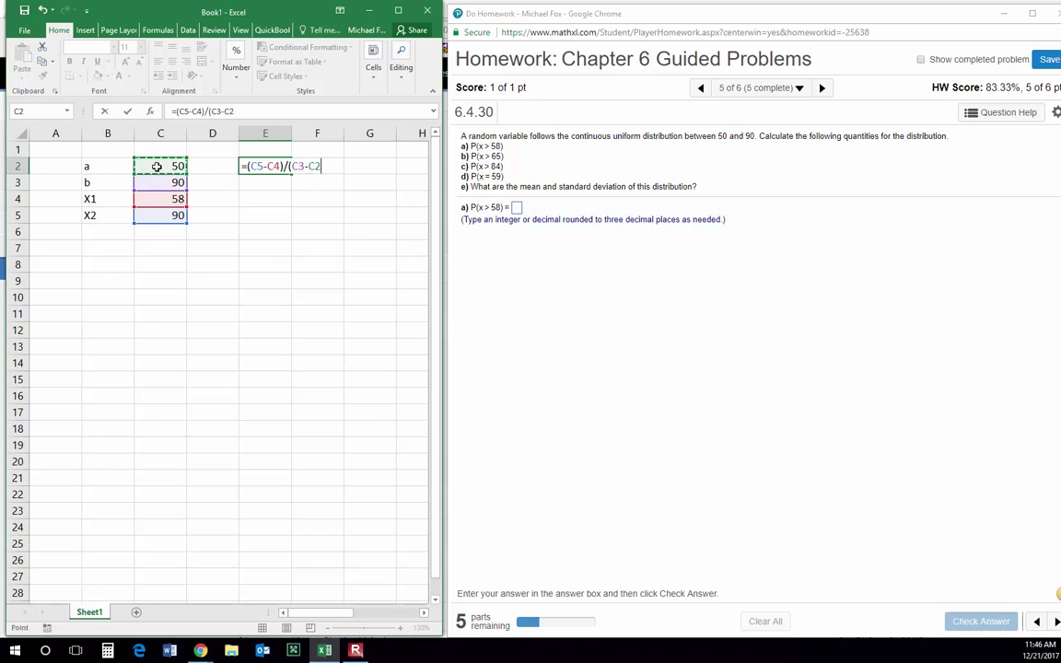
text())
key(Return)
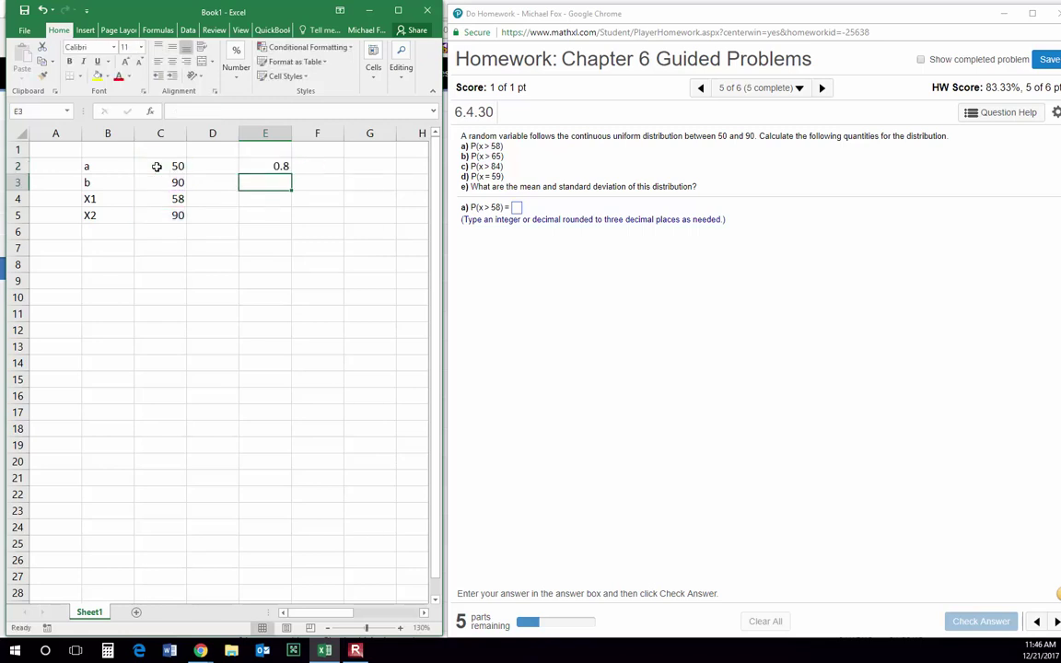
- Submit .8 from cell E2 as the answer to part a of problem 6.4.30
click(516, 209)
text(.8)
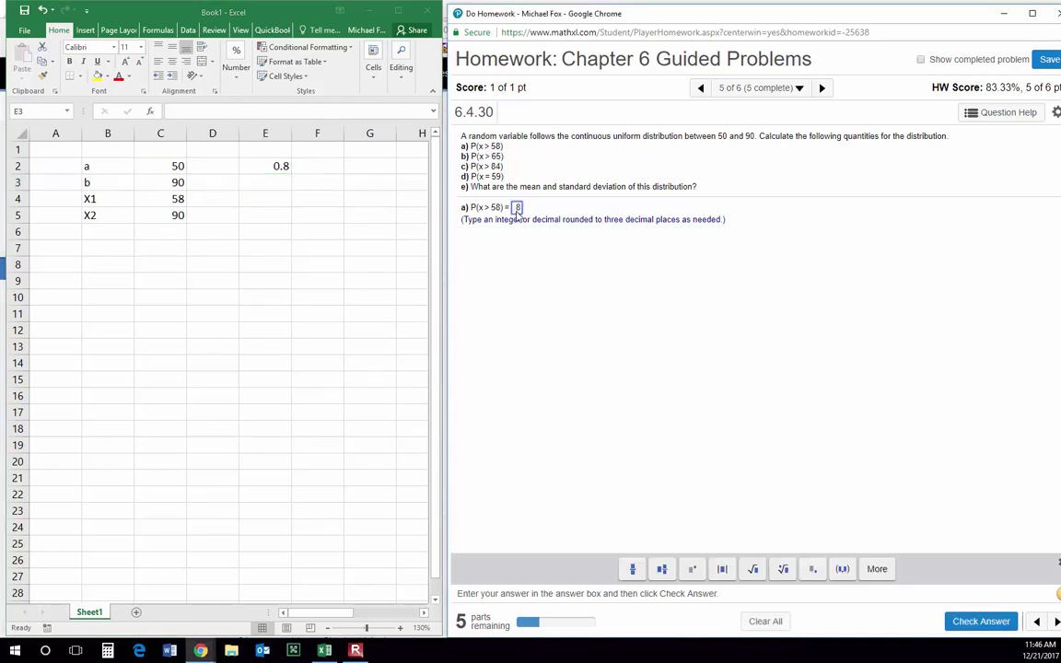
key(Return)
key(Return)
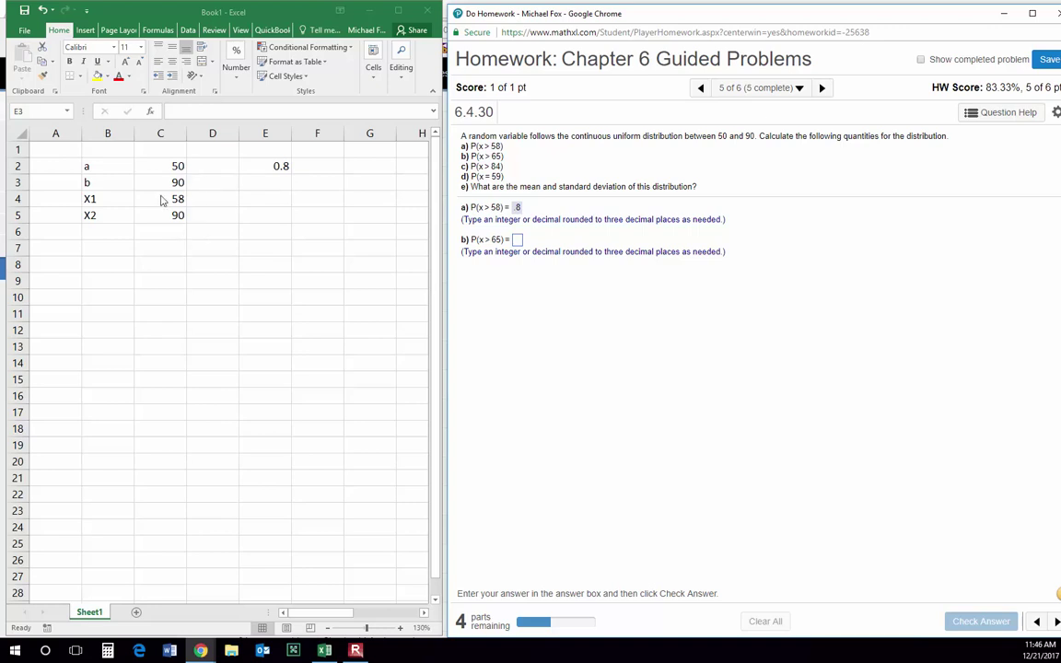
- Change X1 in cell C4 to 65 for part b
click(158, 200)
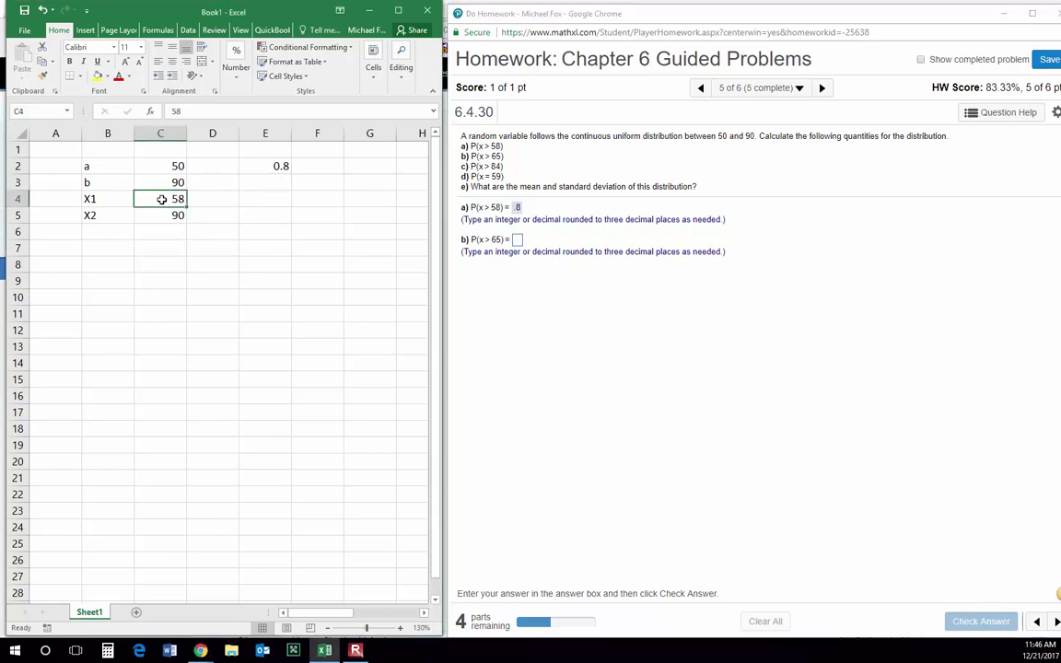
text(65)
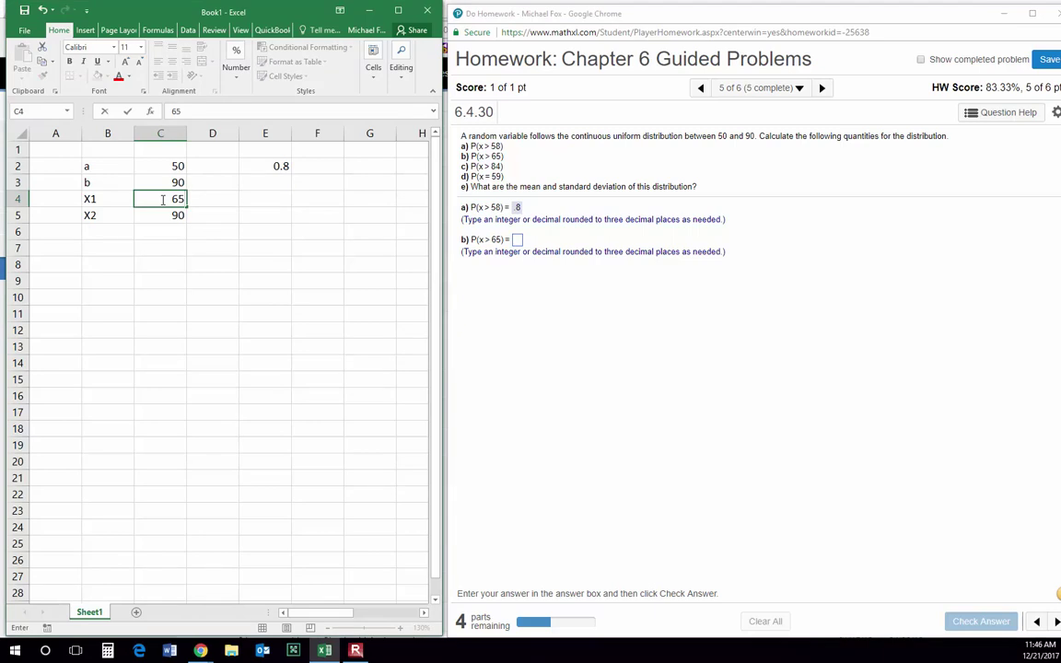
key(Return)
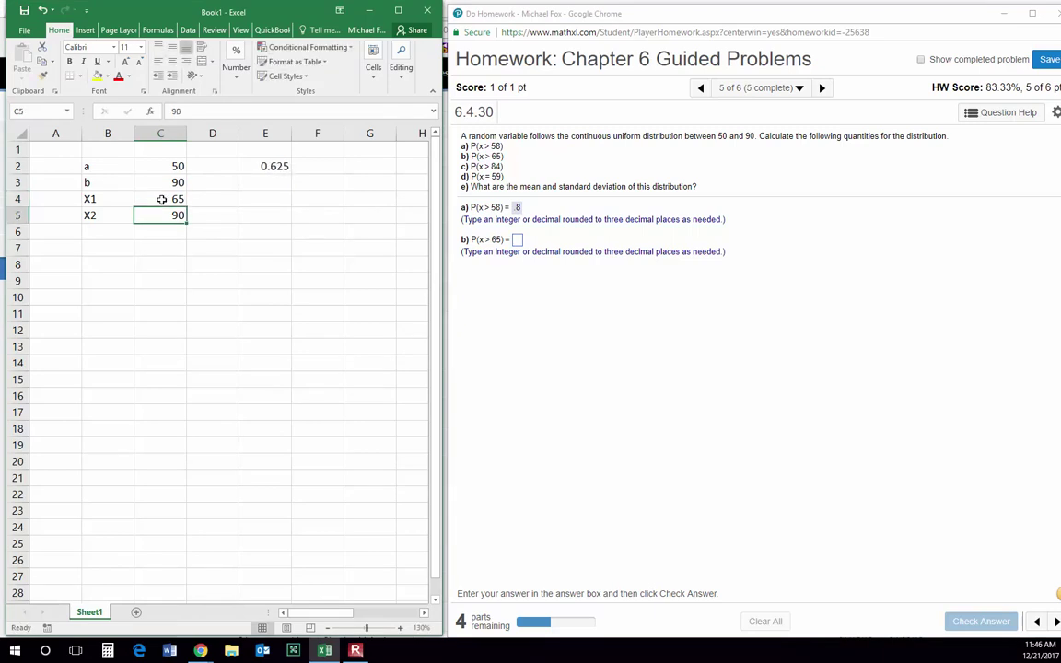
- Submit .625 from cell E2 as the answer to part b of problem 6.4.30
click(515, 239)
text(.625)
key(Return)
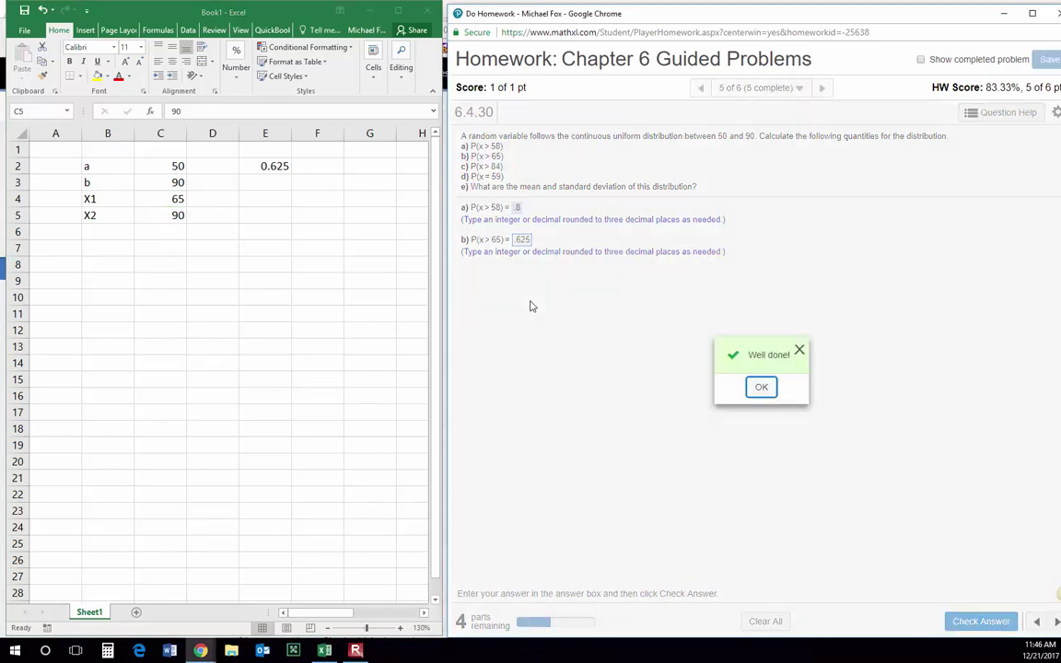
- Continue to part c of problem 6.4.30 and change X1 in cell C4 to 84
key(Return)
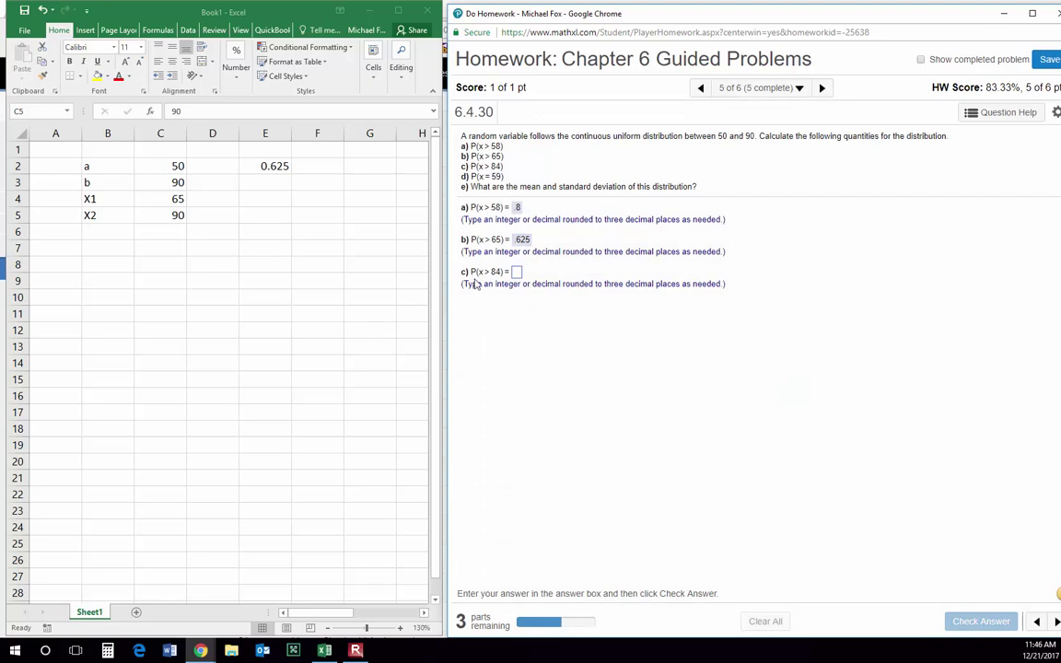
click(145, 202)
click(147, 200)
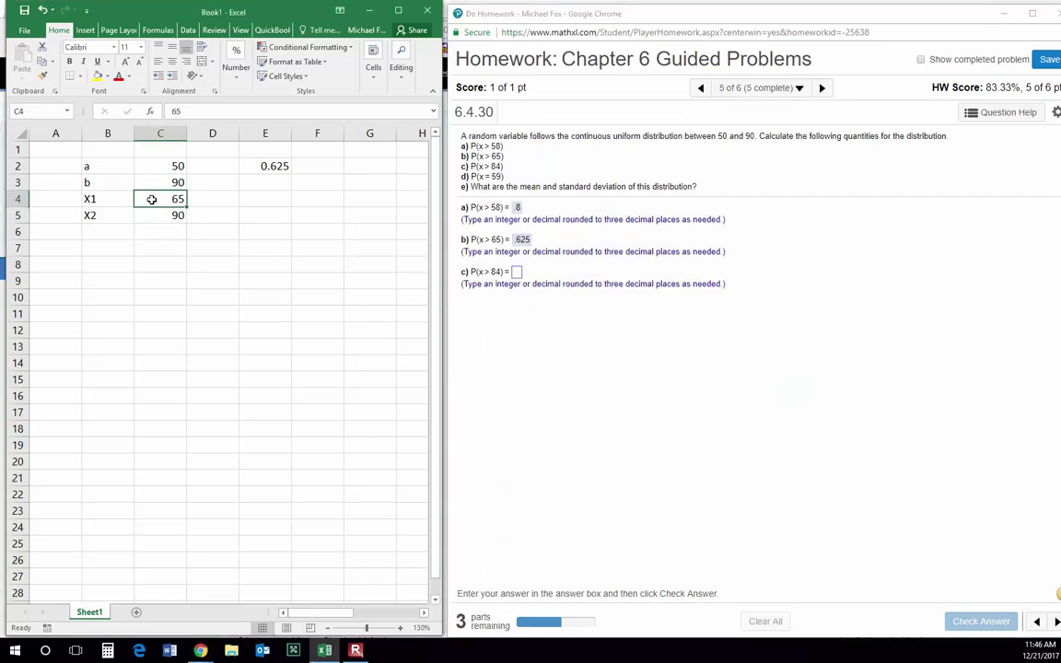
text(84)
key(Return)
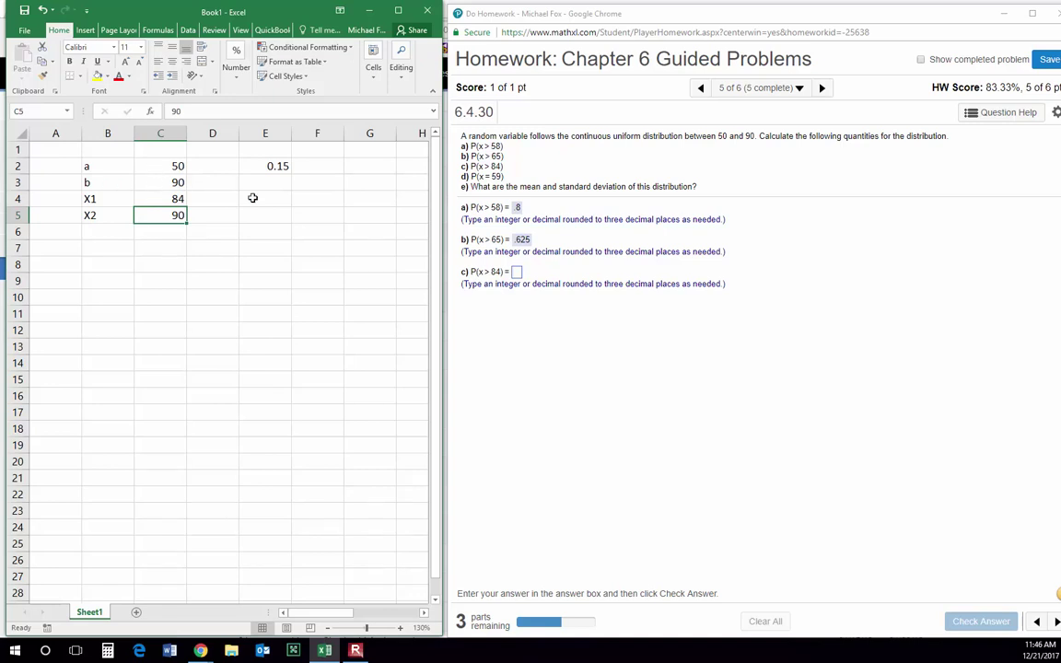
- Submit .15 from cell E2 as the answer to part c of problem 6.4.30
click(148, 200)
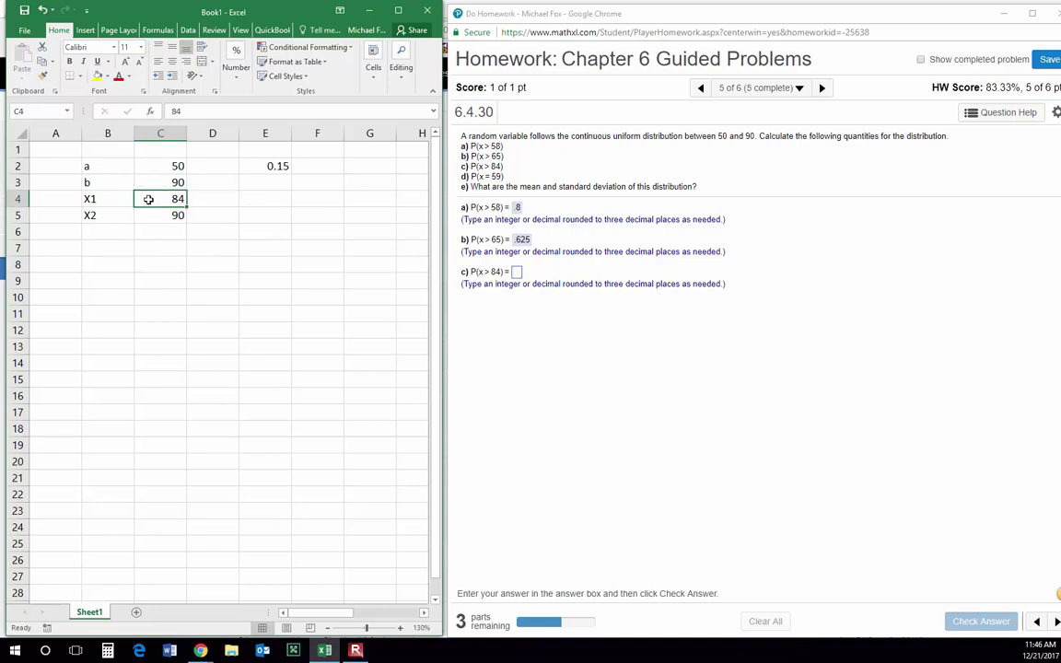
click(148, 216)
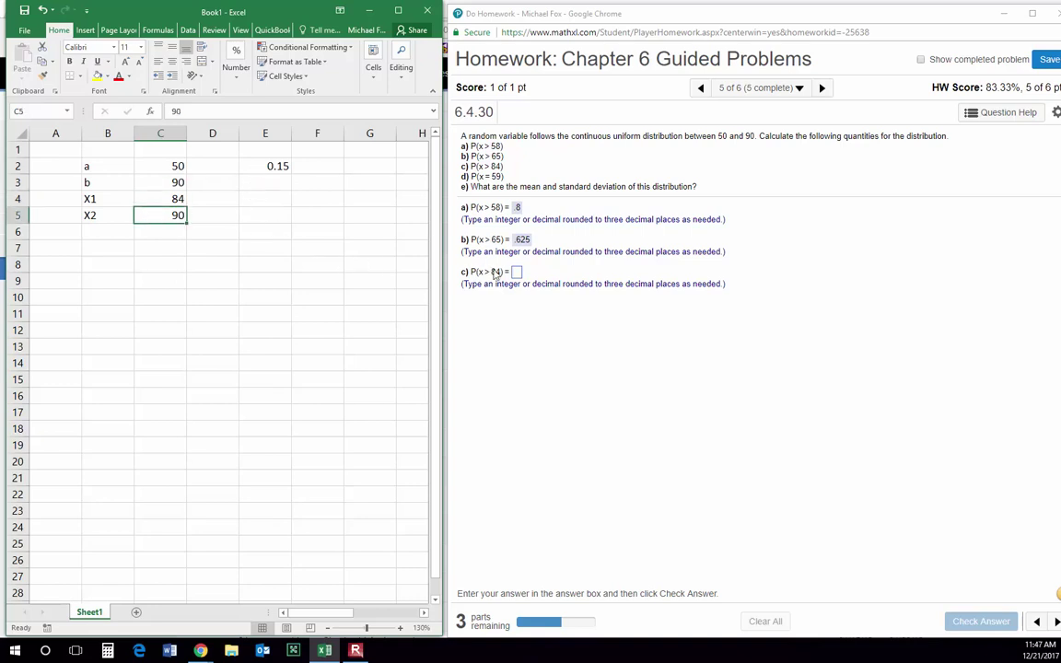
click(249, 166)
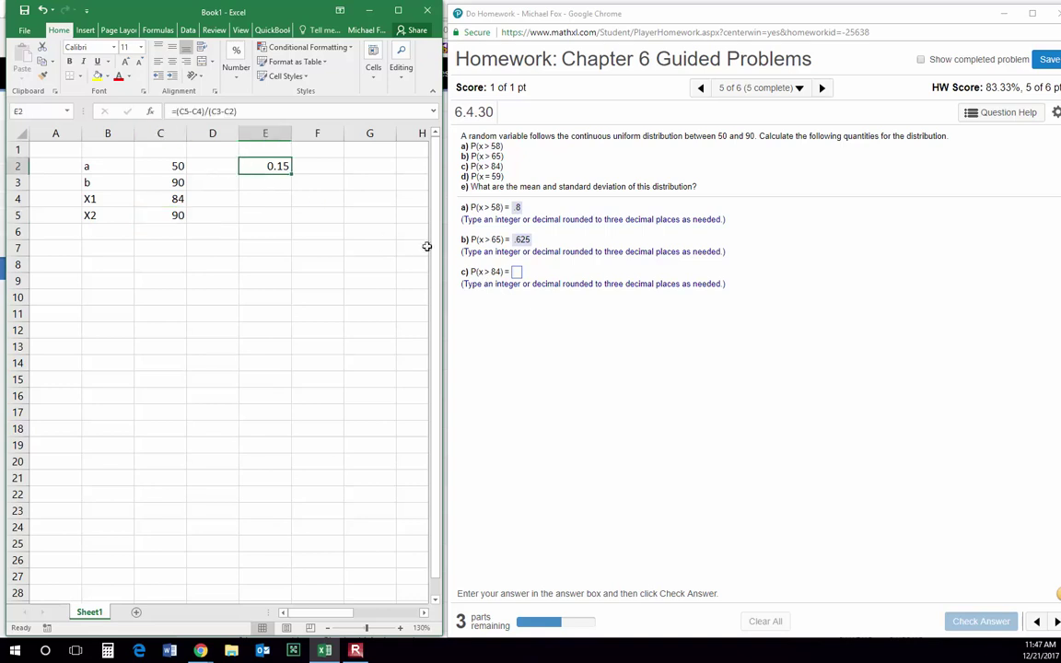
click(517, 272)
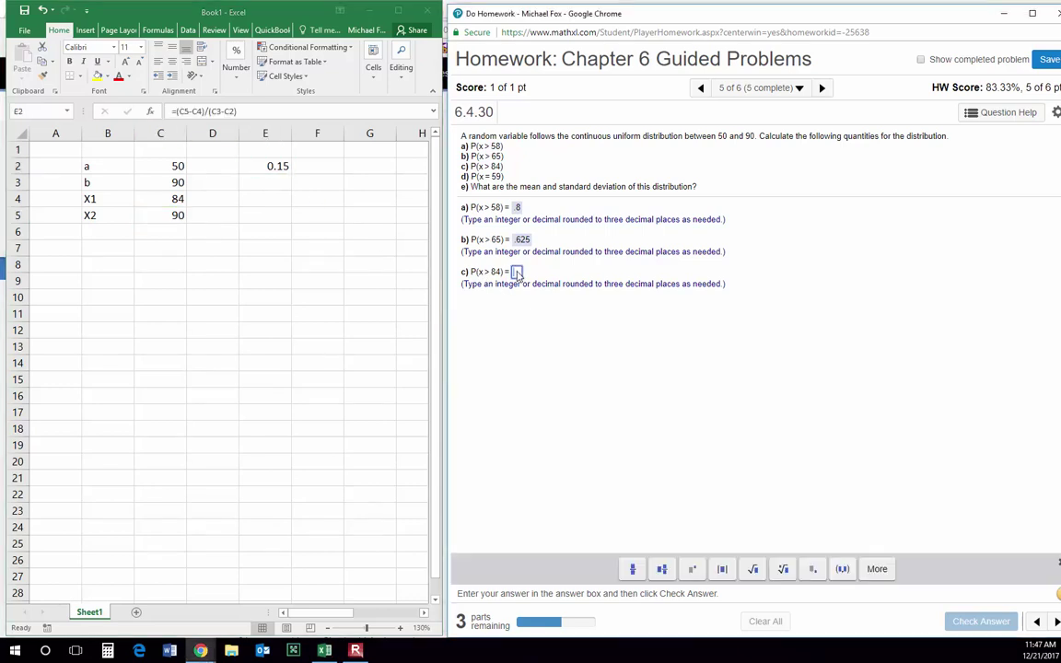
text(.15)
key(Return)
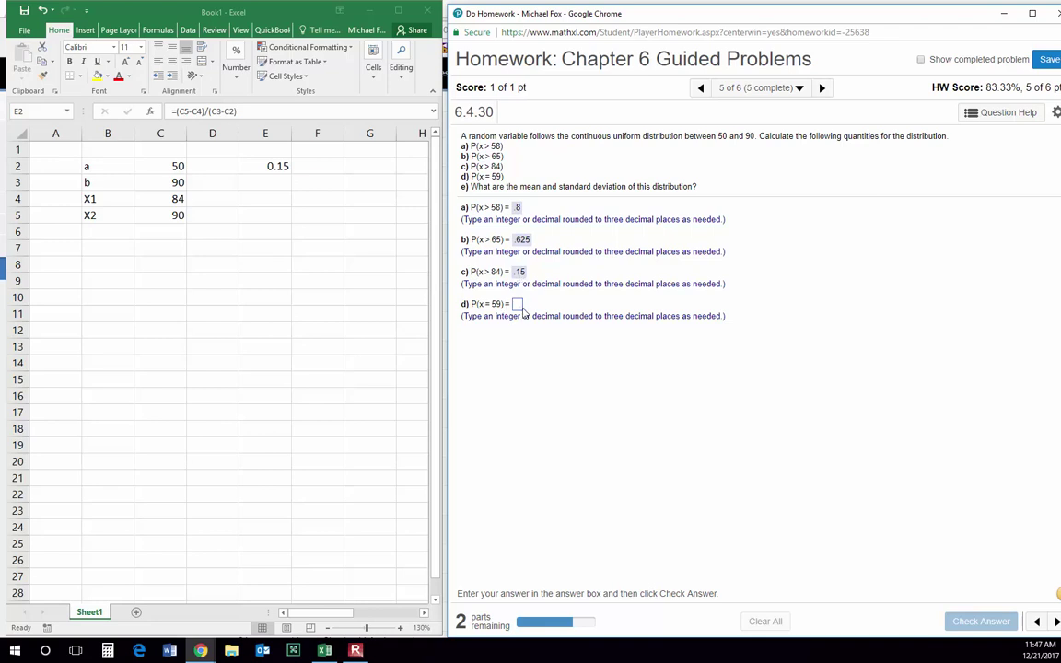
- Submit 0 as the answer to part d, P(x = 59), of problem 6.4.30
click(518, 306)
text(0)
key(Return)
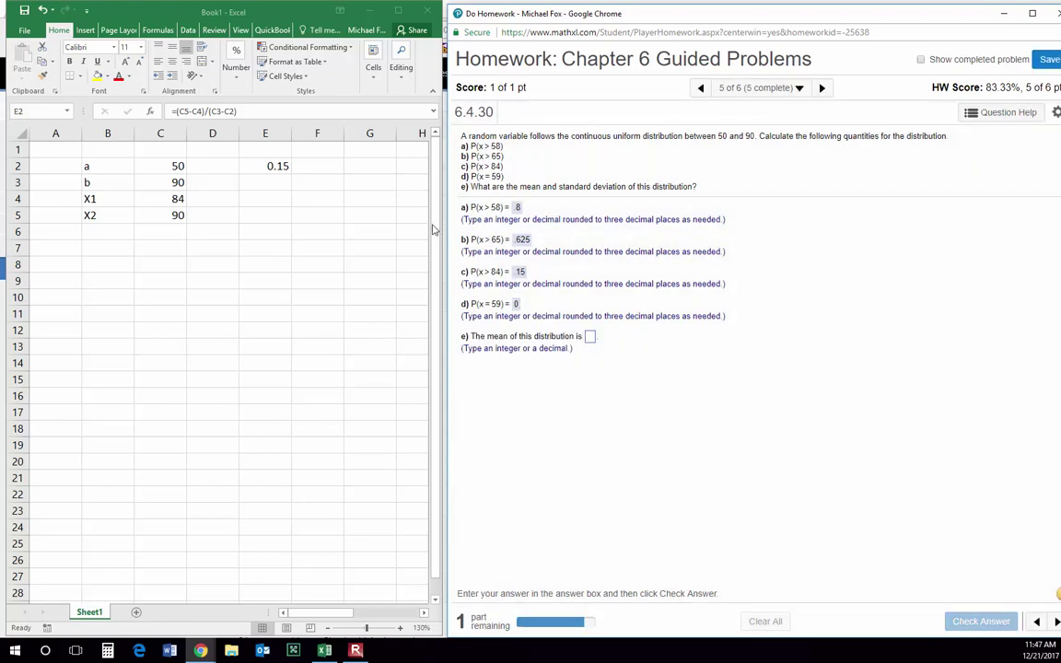
- Enter =(C2+C3)/2 in cell E4 to calculate the mean of the uniform distribution
click(263, 202)
click(266, 200)
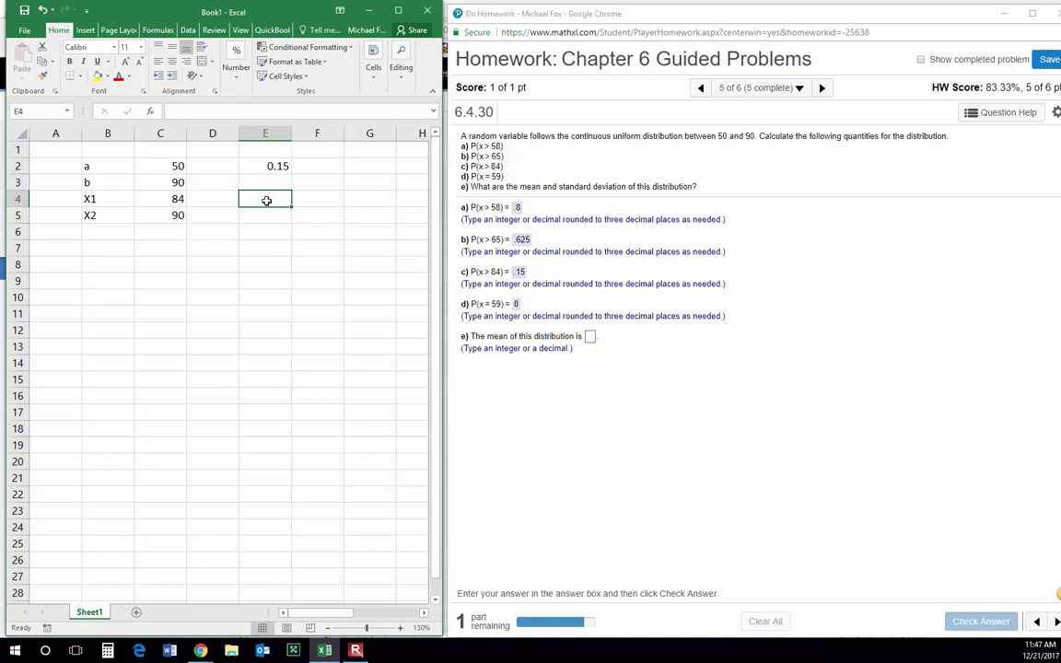
text(=()
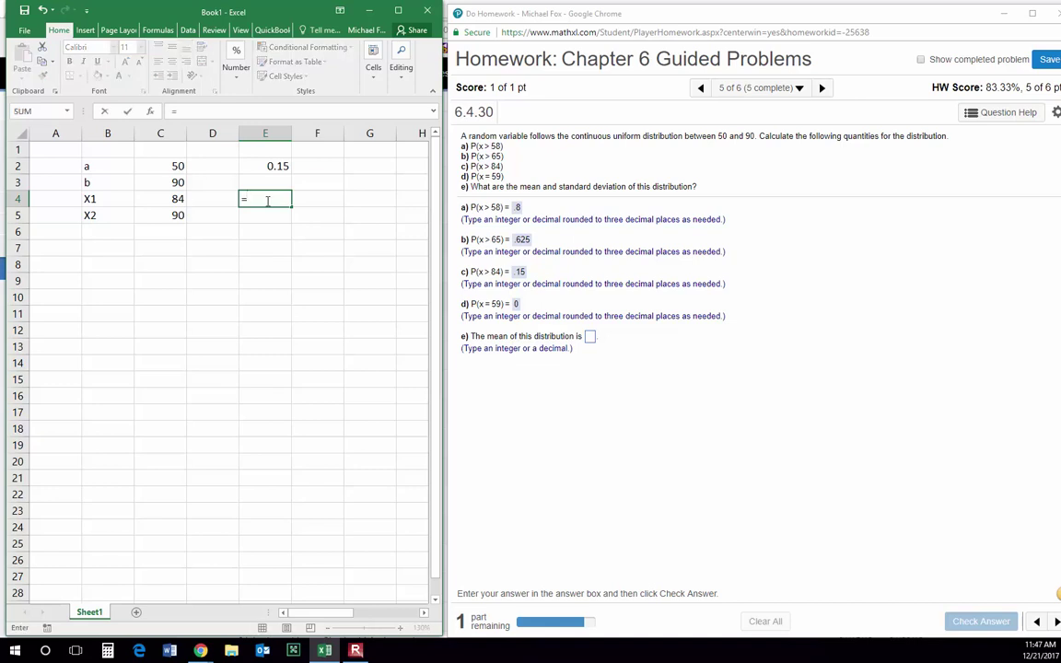
click(178, 166)
text(+)
click(162, 179)
text())
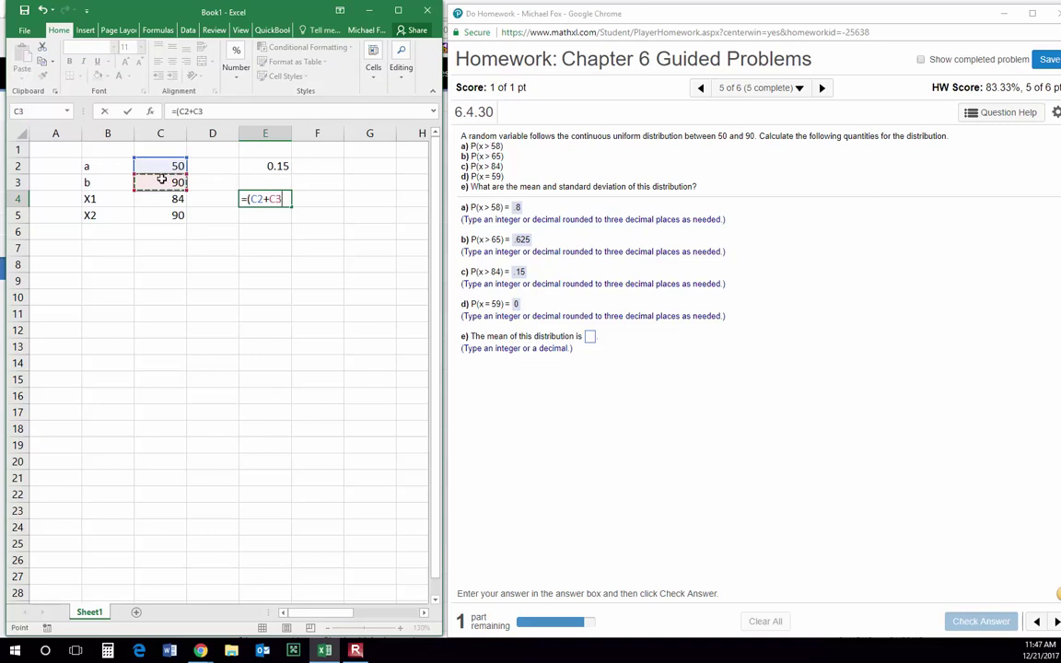
text(/2)
key(Return)
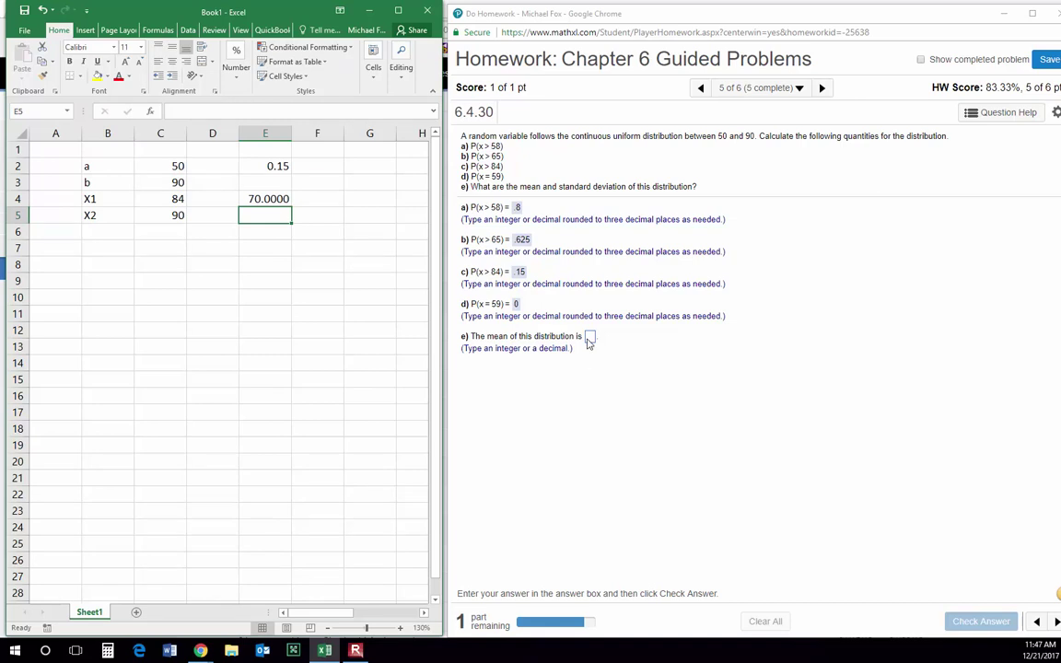
- Submit 70 from cell E4 as the mean in part e of problem 6.4.30
click(589, 336)
text(70)
key(Return)
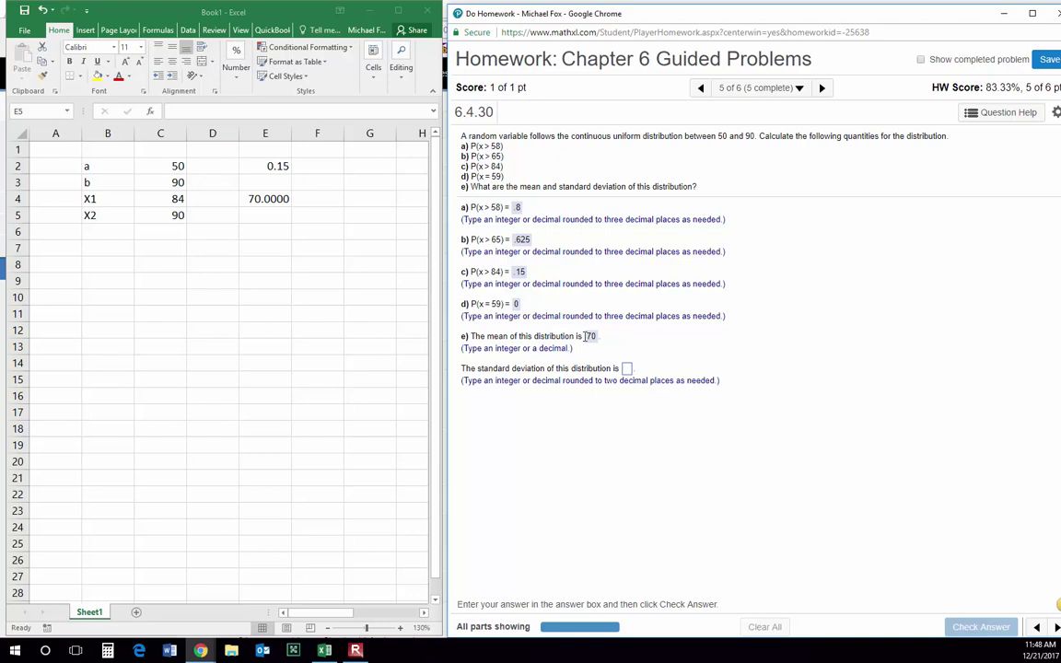
click(274, 233)
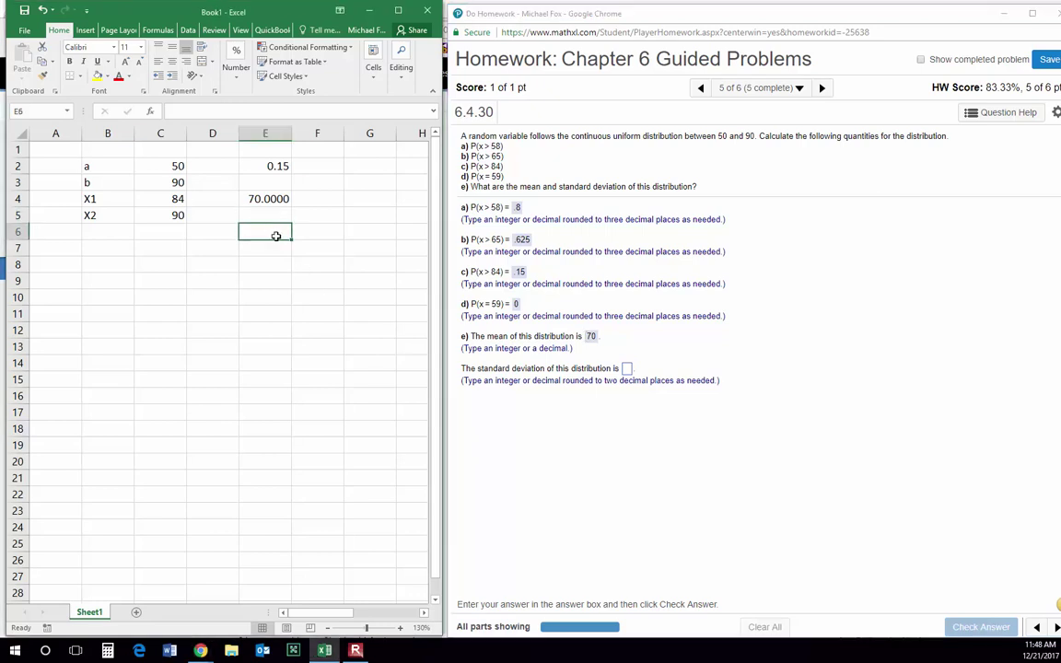
text(()
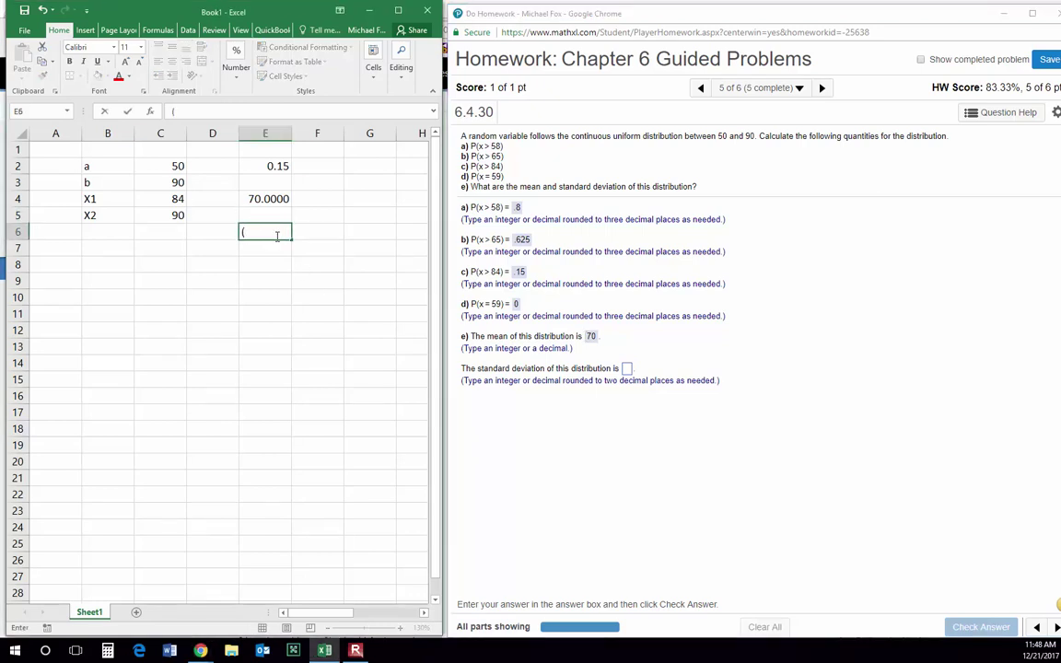
click(178, 182)
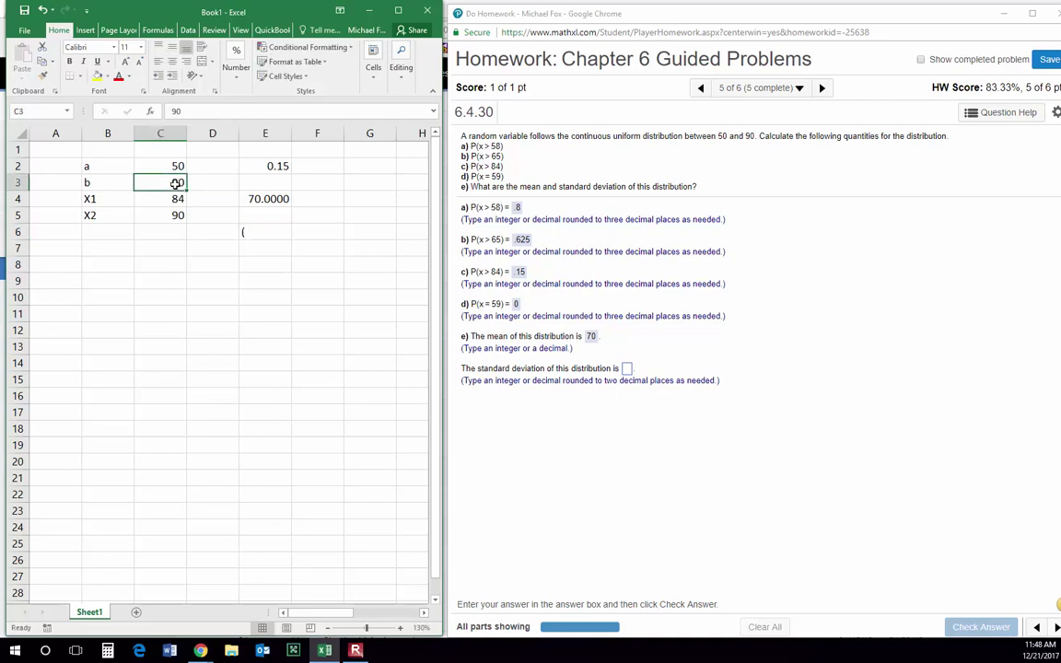
- Replace the content of cell E6 with =(C3-C2)/(sqrt(12)) to calculate the standard deviation of the uniform distribution
click(264, 227)
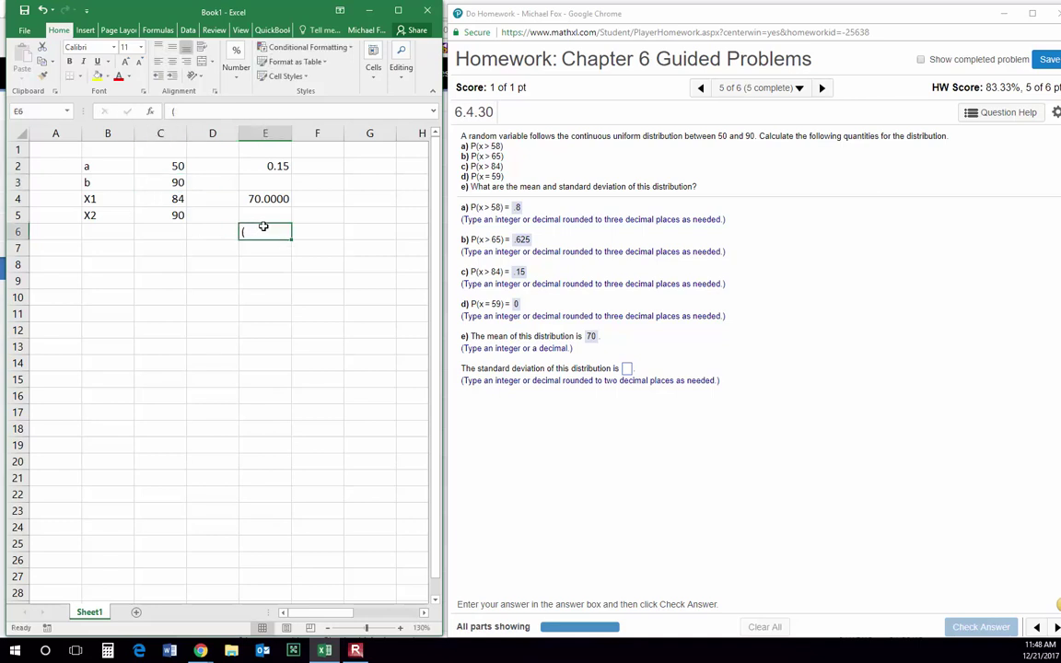
text(=()
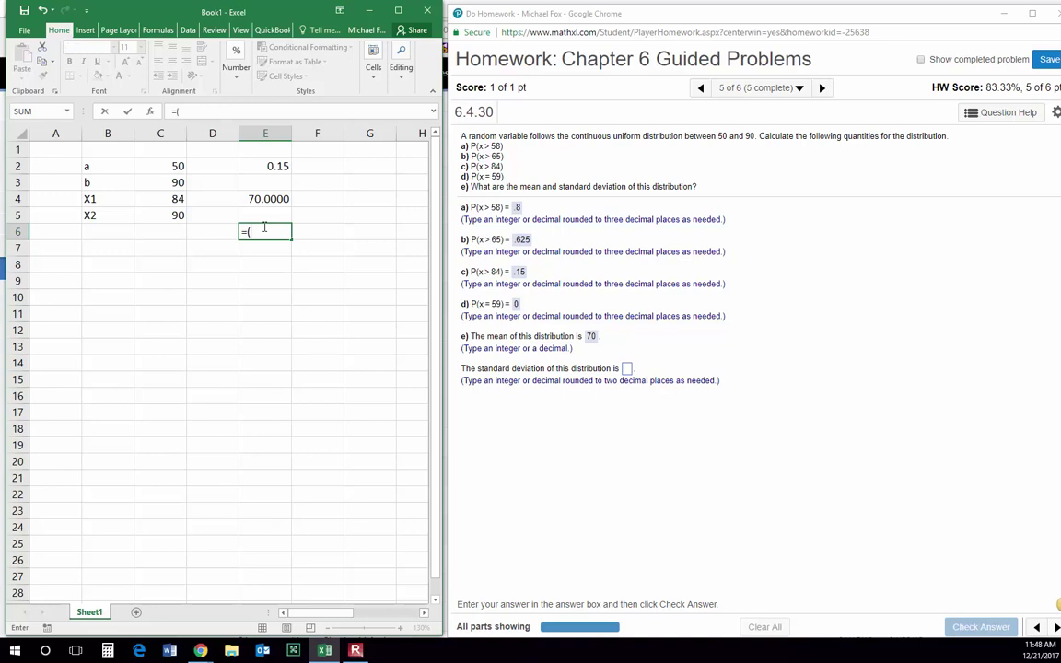
click(165, 182)
text(-)
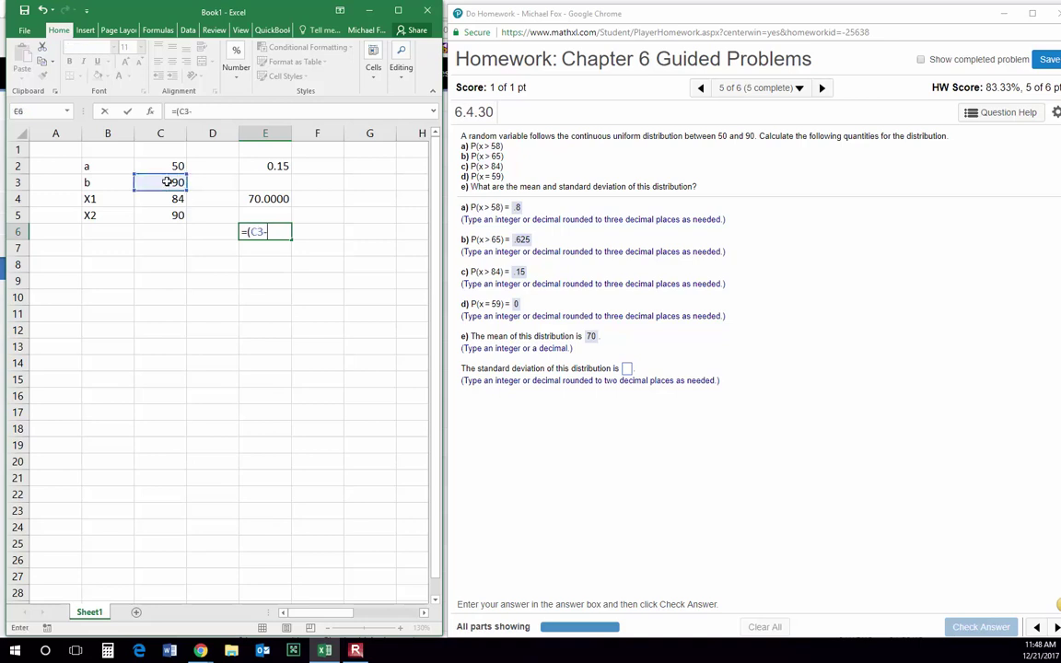
click(155, 165)
text()/)
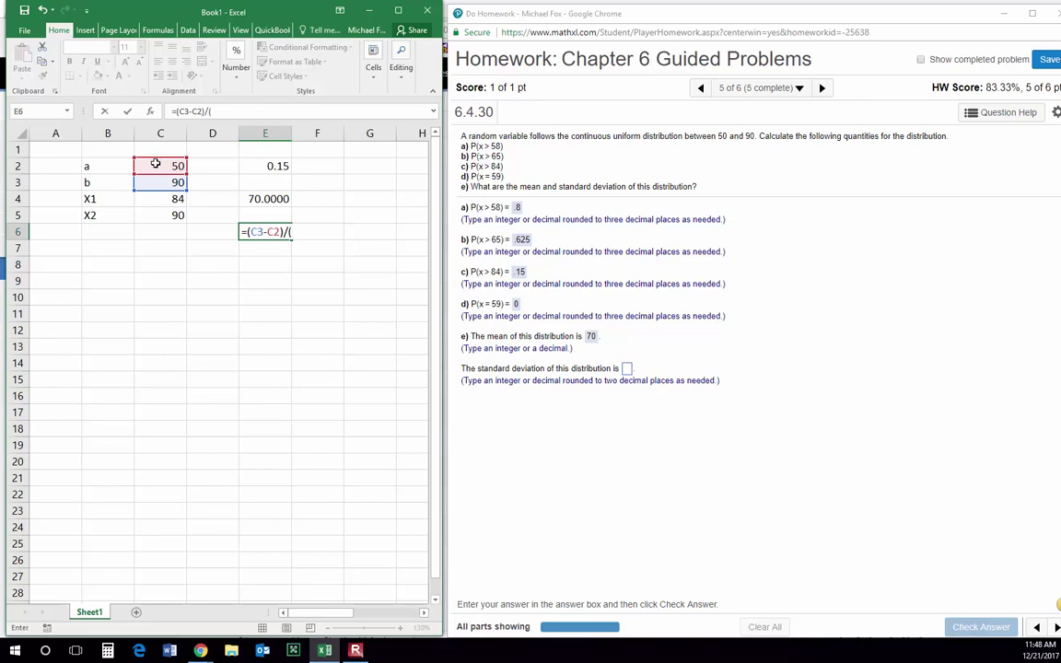
text((sqrt()
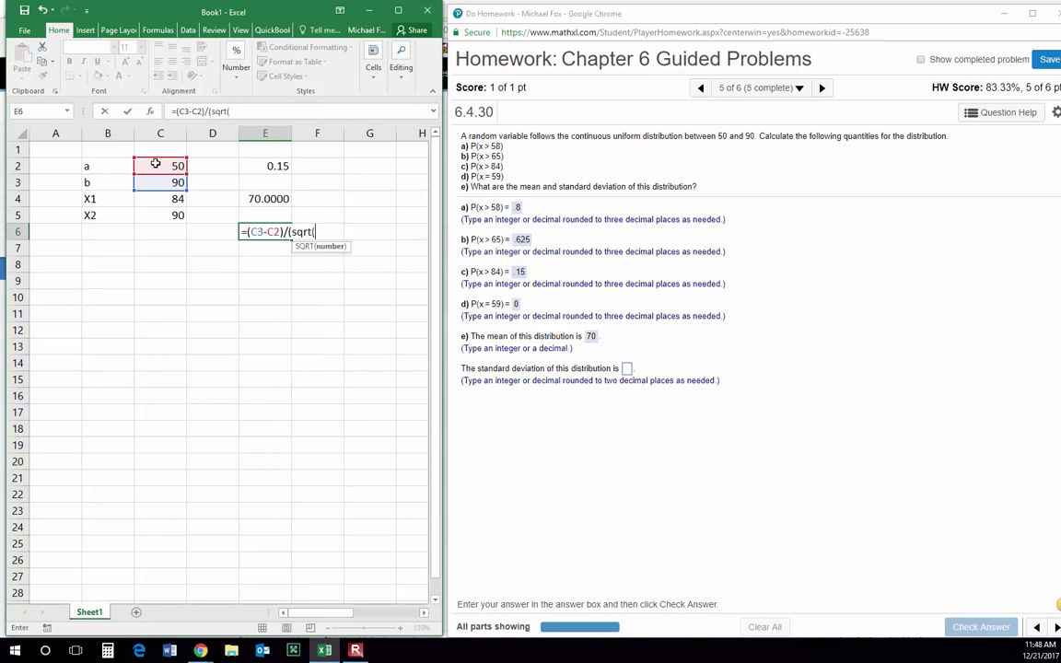
text(12)))
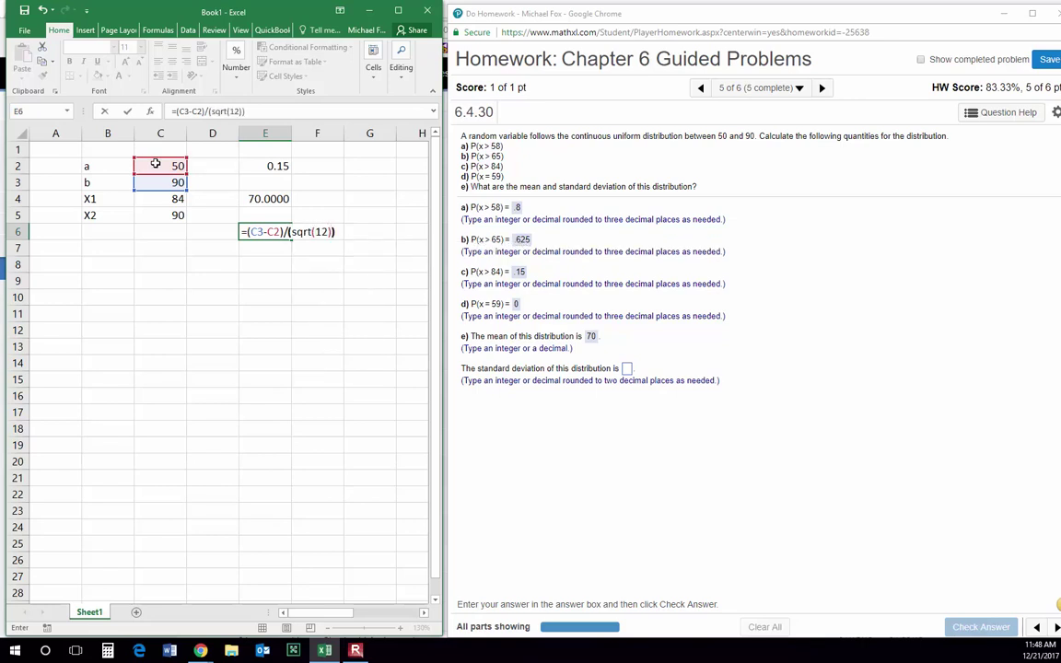
key(Return)
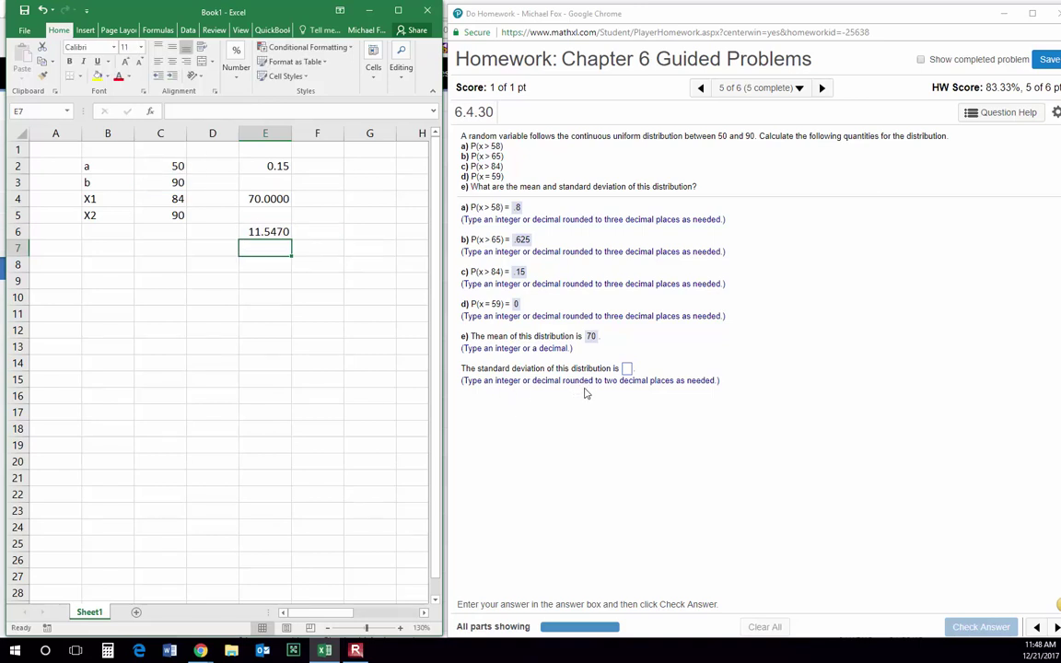
- Submit 11.55 as the standard deviation in part e and go on to problem 6.4.32
click(639, 394)
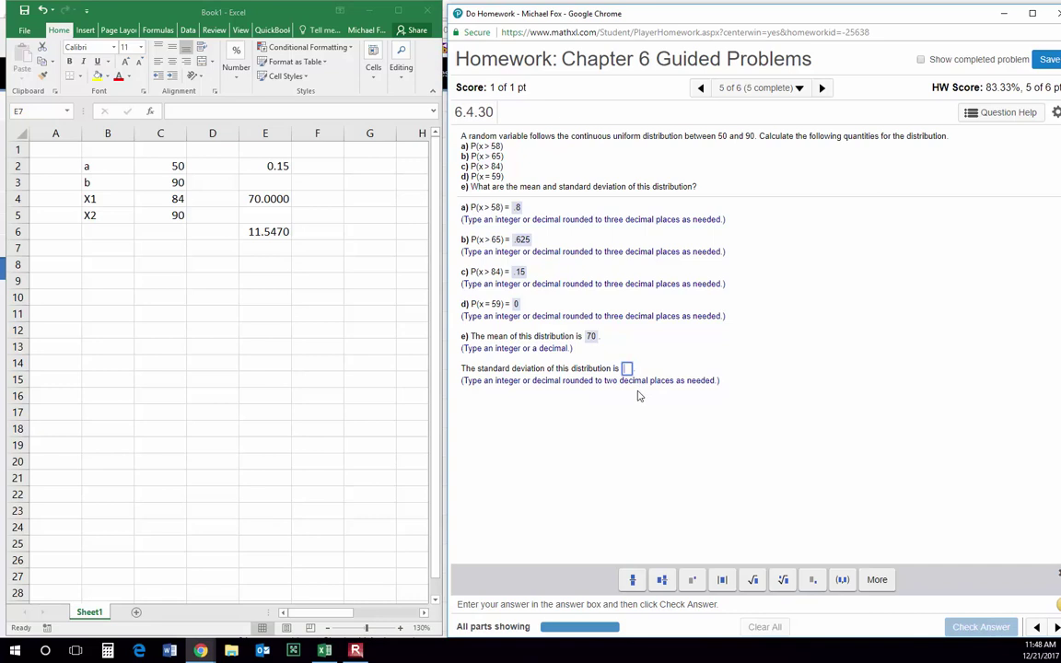
text(11.55)
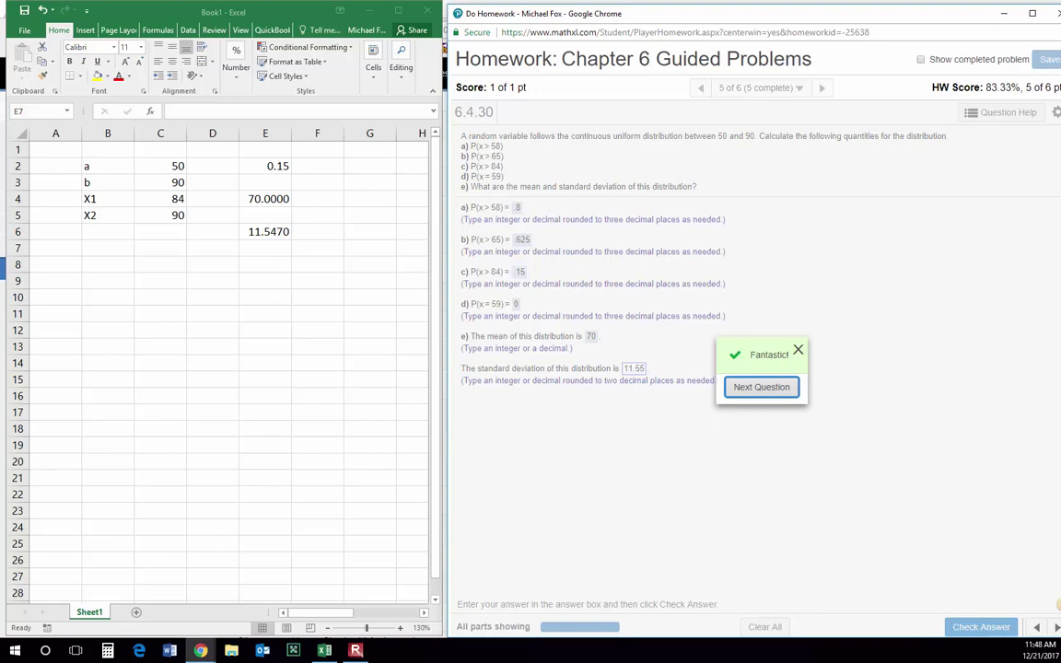
key(Return)
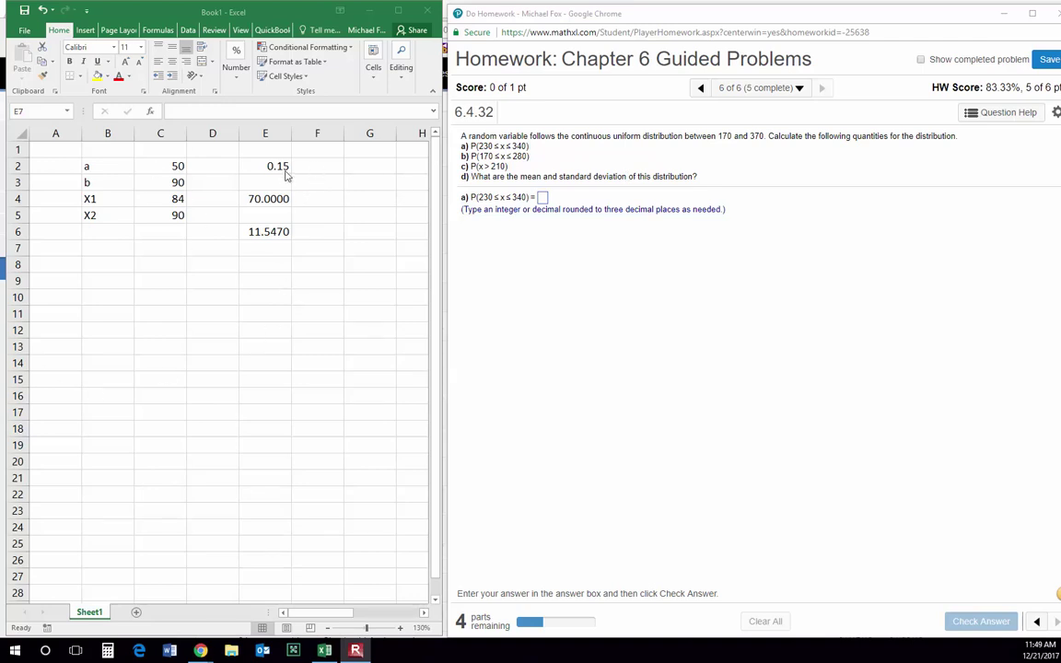
- Insert an empty column before column E, which holds the calculated results
click(265, 134)
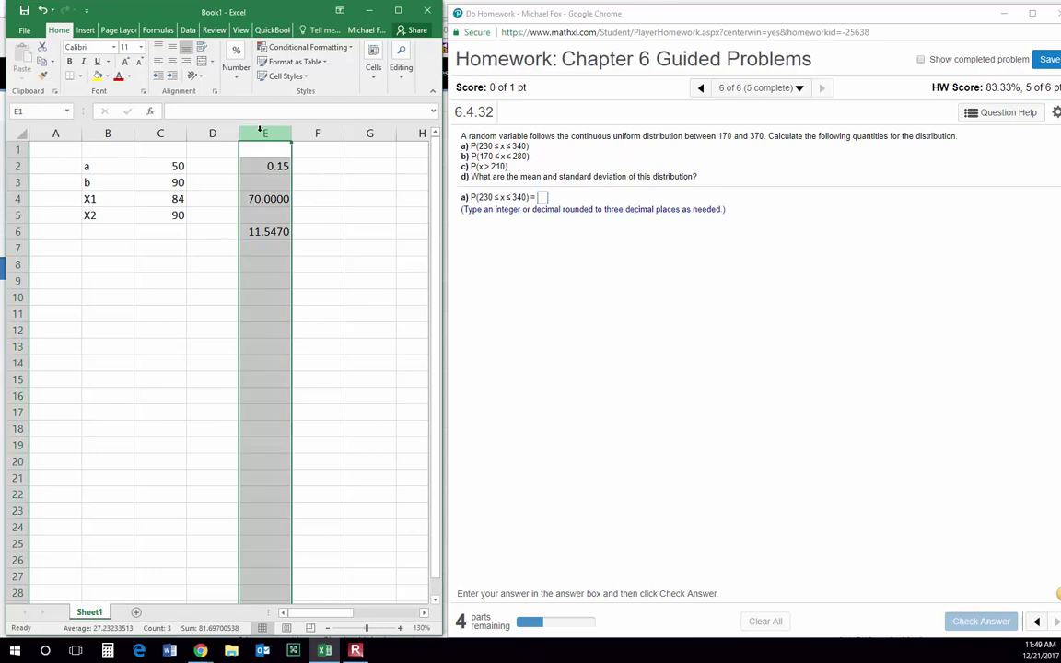
right_click(264, 135)
click(279, 220)
- Label the results Probability in cell E2, Mean in E4 and Standard Deviation in E6
click(265, 168)
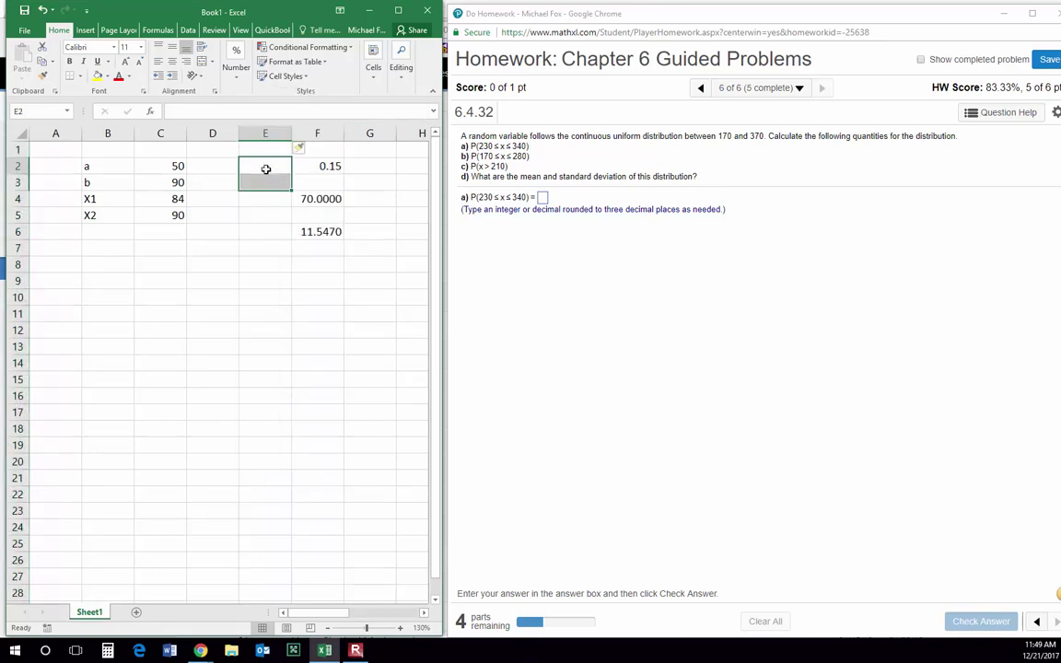
text(Probability)
key(Return)
key(Return)
text(Mean)
key(Return)
key(Return)
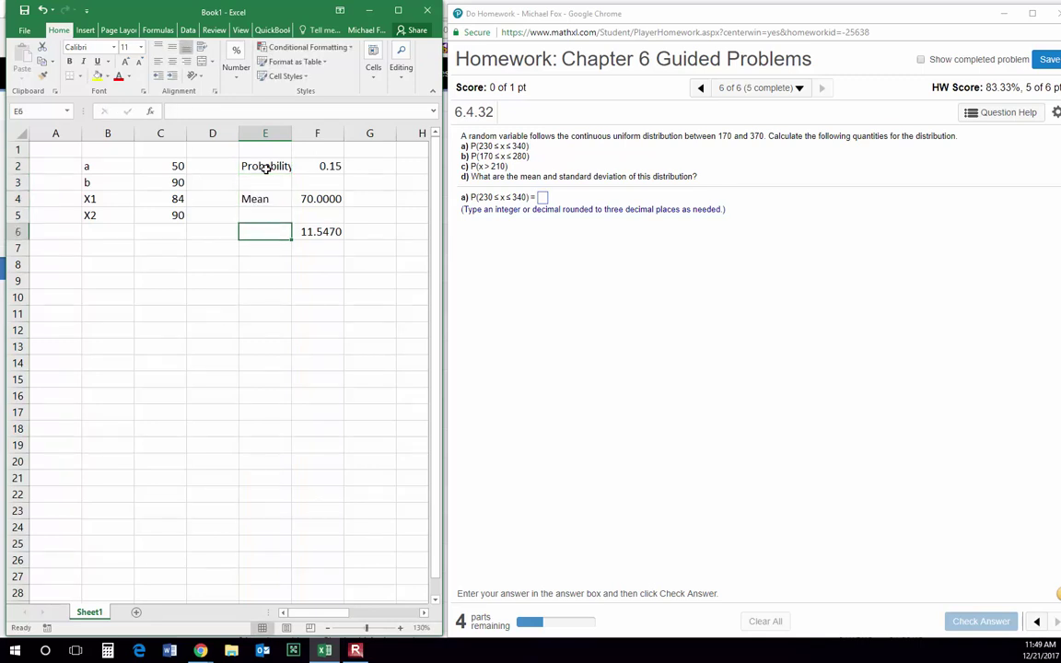
text(Standard)
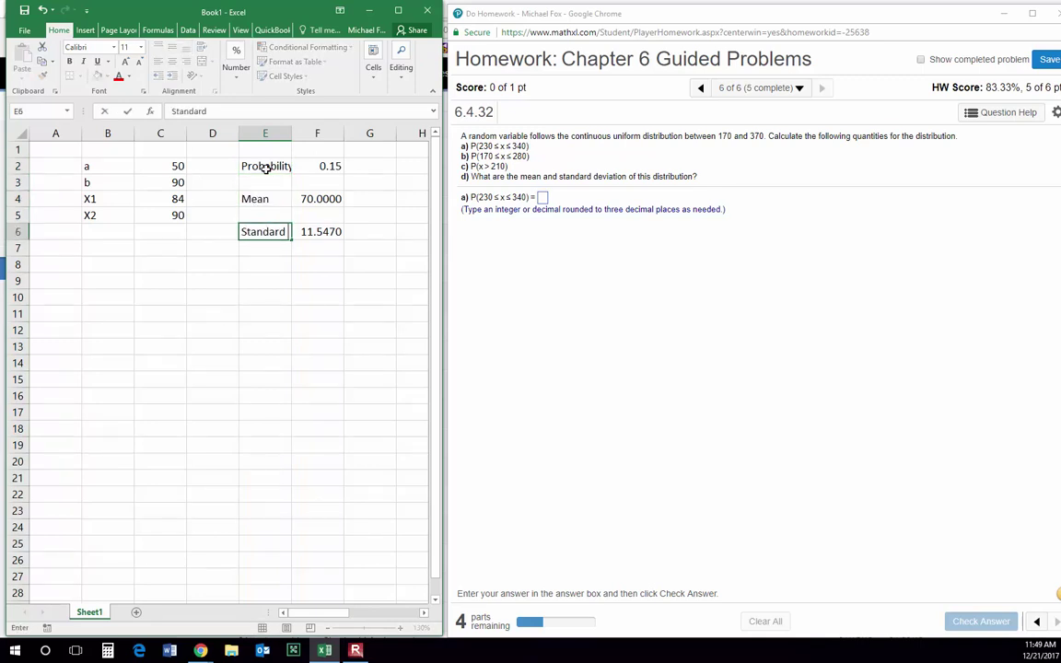
text( Deviation)
key(Return)
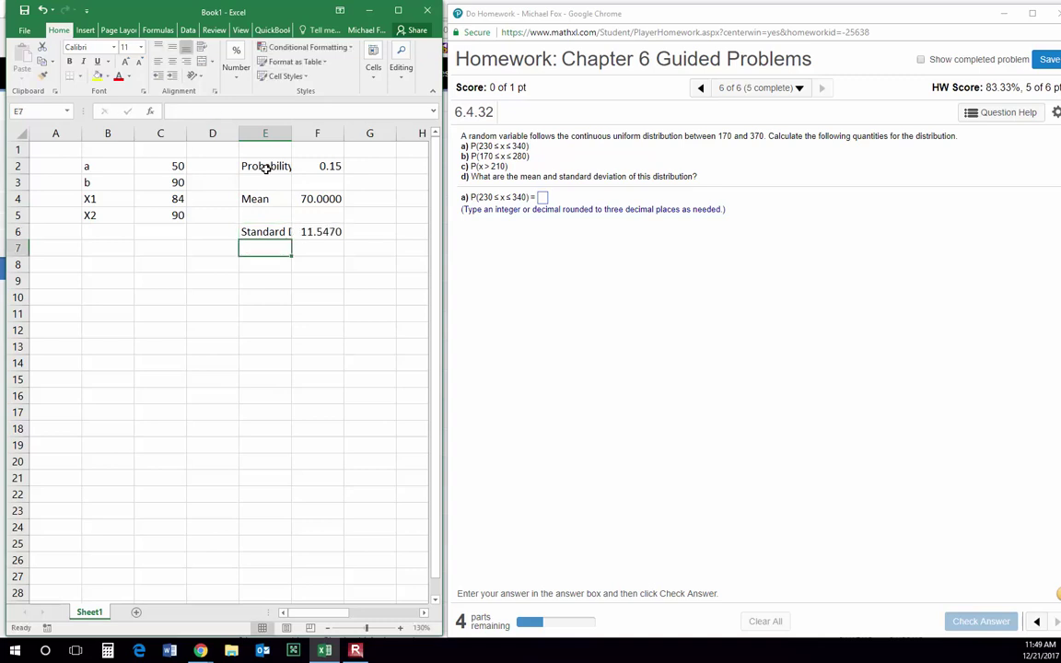
- Set a in cell C2 to 170 and b in C3 to 370, and clear the X1 and X2 values in C4 and C5
click(158, 166)
text(170)
key(Return)
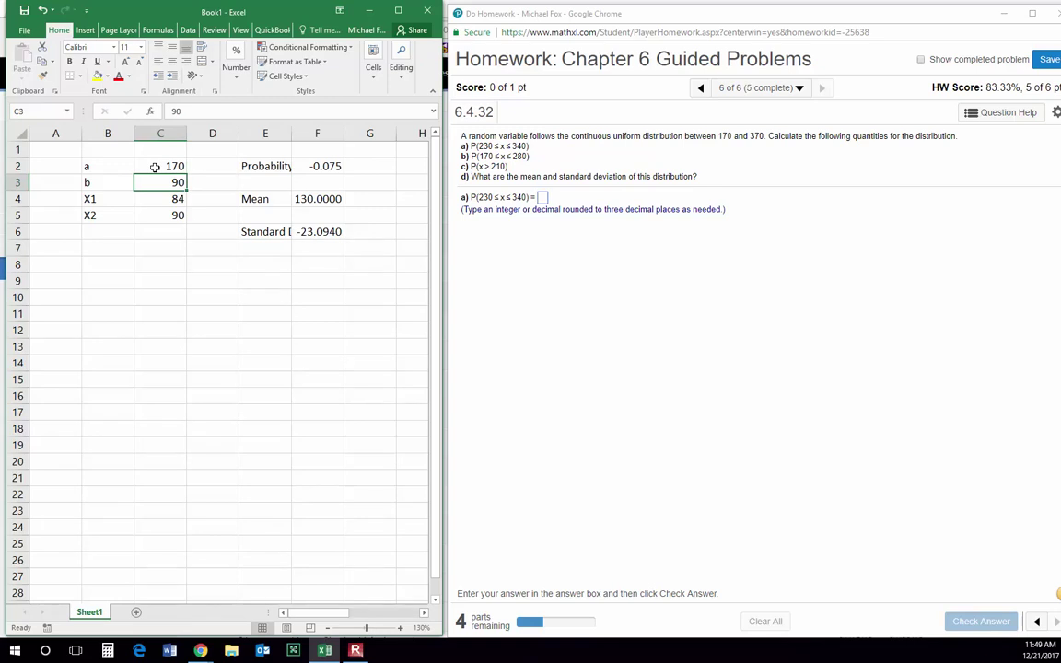
text(370)
key(Return)
key(Delete)
key(Return)
key(Delete)
key(Return)
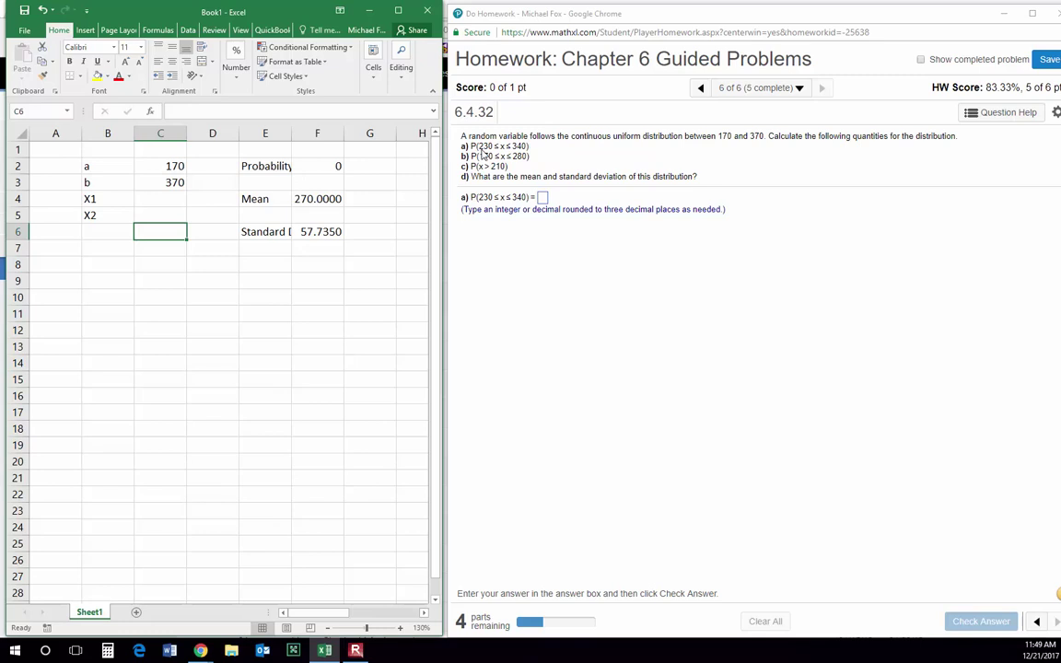
- Enter the part a limits in the Excel sheet: X1 in cell C4 as 230 and X2 in C5 as 340
click(160, 200)
text(230)
key(Return)
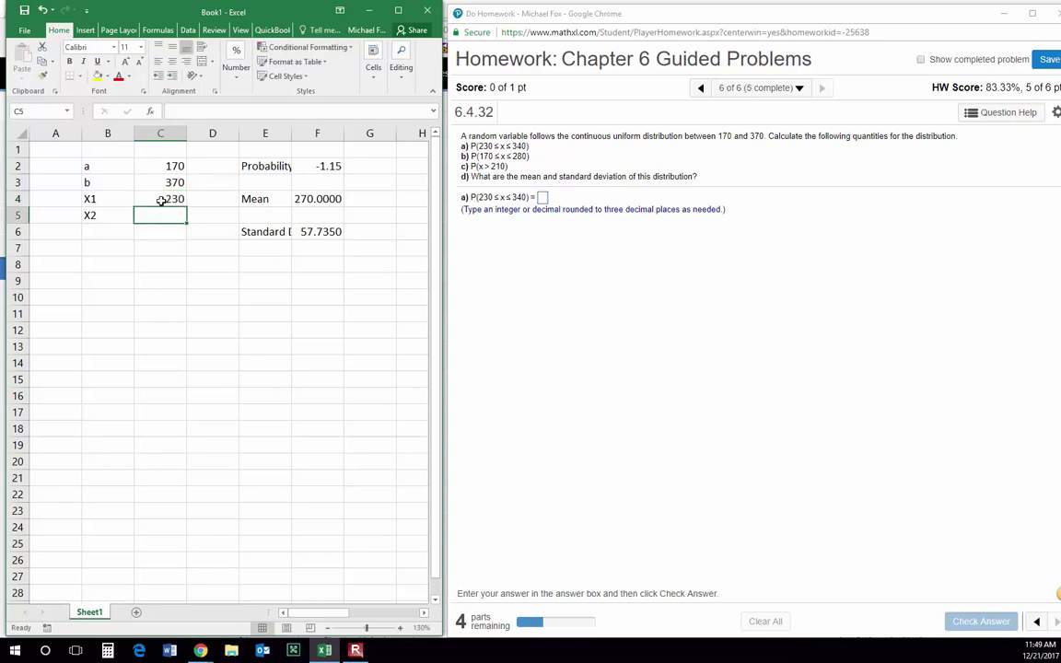
text(340)
key(Return)
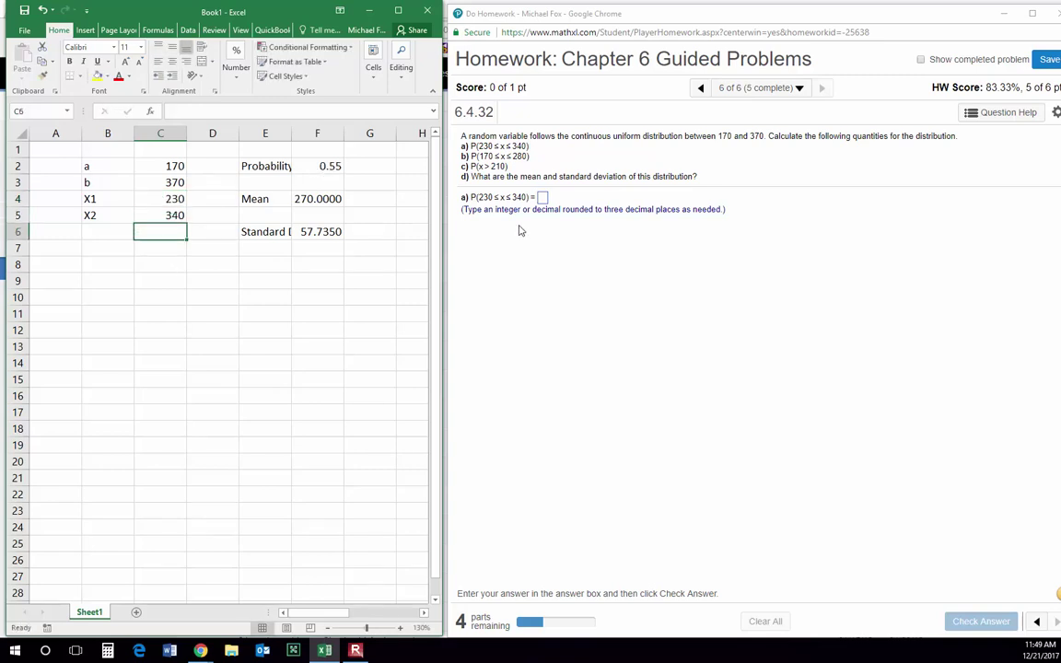
- Submit .55 as the part a probability on the homework page and continue to part b
click(542, 198)
text(.55)
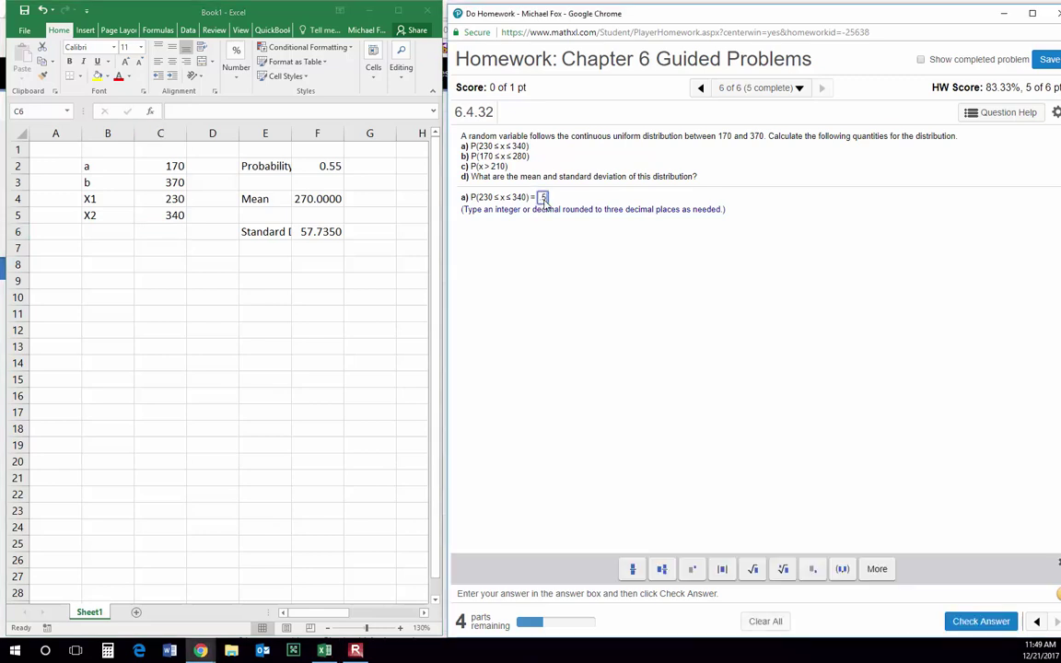
key(Return)
key(Return)
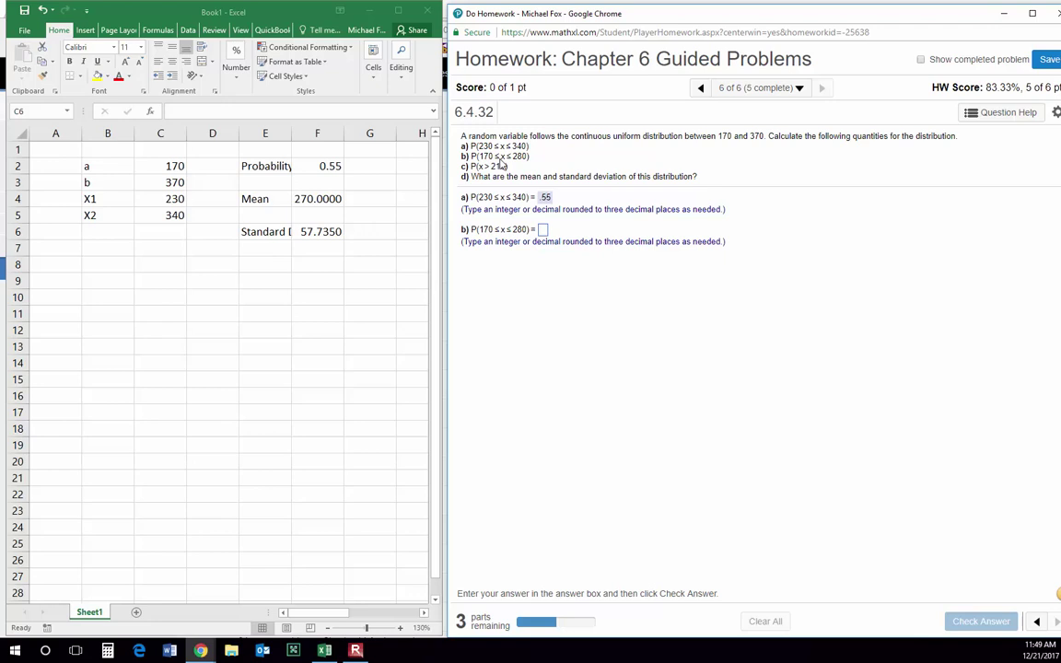
- Back in Excel, set X1 in cell C4 to 170 and X2 in C5 to 280 for part b
key(alt+Tab)
click(142, 201)
text(170)
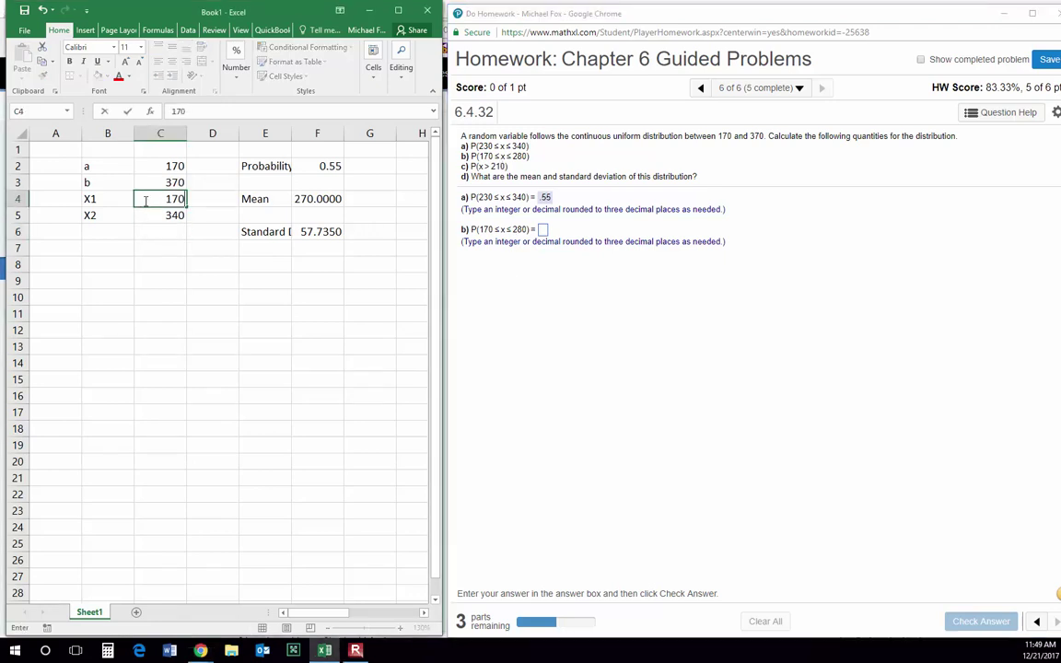
key(Return)
text(280)
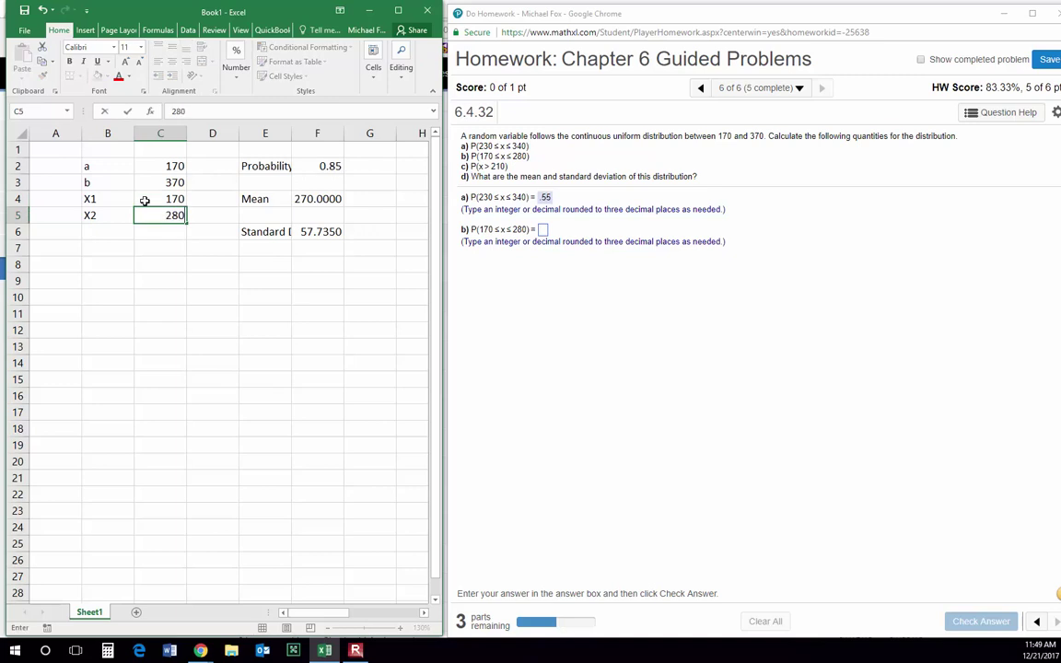
key(Return)
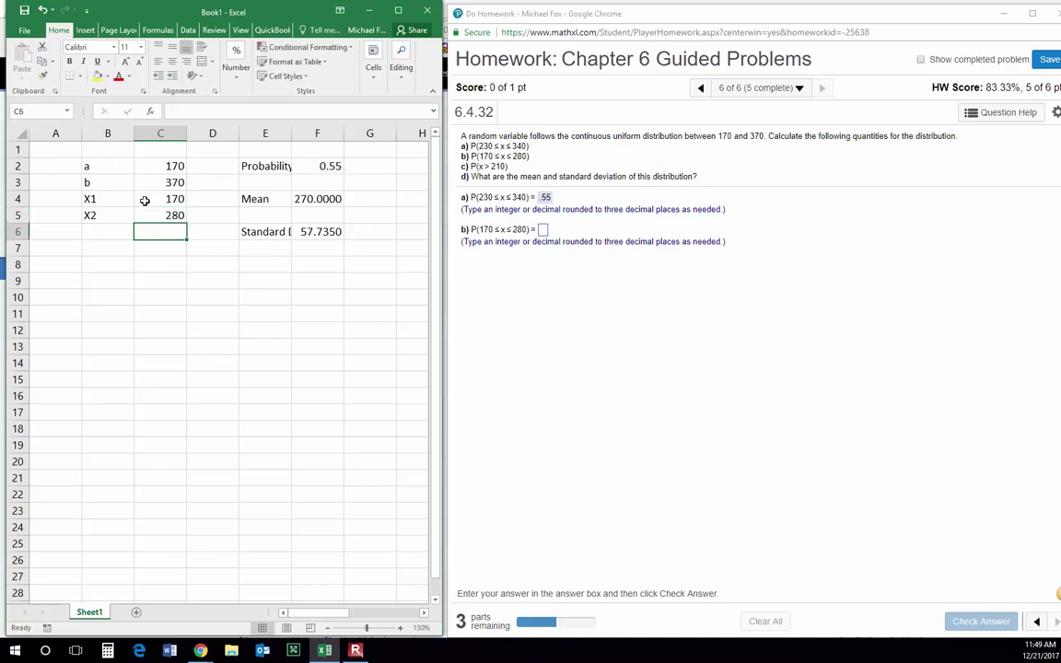
- Submit .55 as the part b probability on the homework page and continue to part c
click(540, 229)
text(.55)
key(Return)
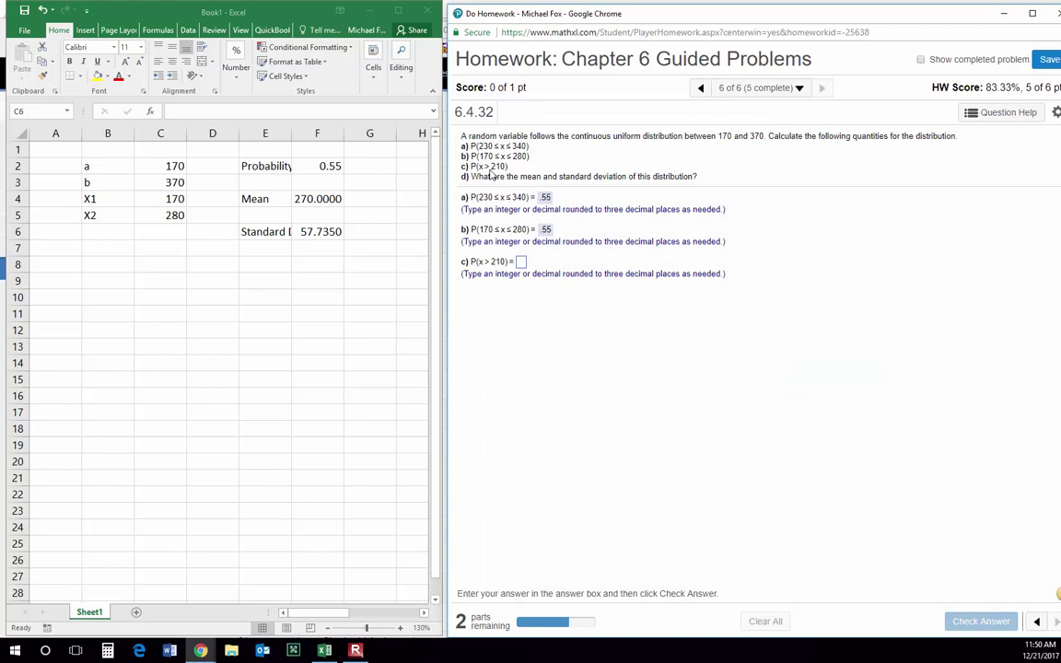
- In Excel, set X1 in cell C4 to 210 and X2 in C5 to the upper bound 370 for part c
click(161, 229)
click(150, 194)
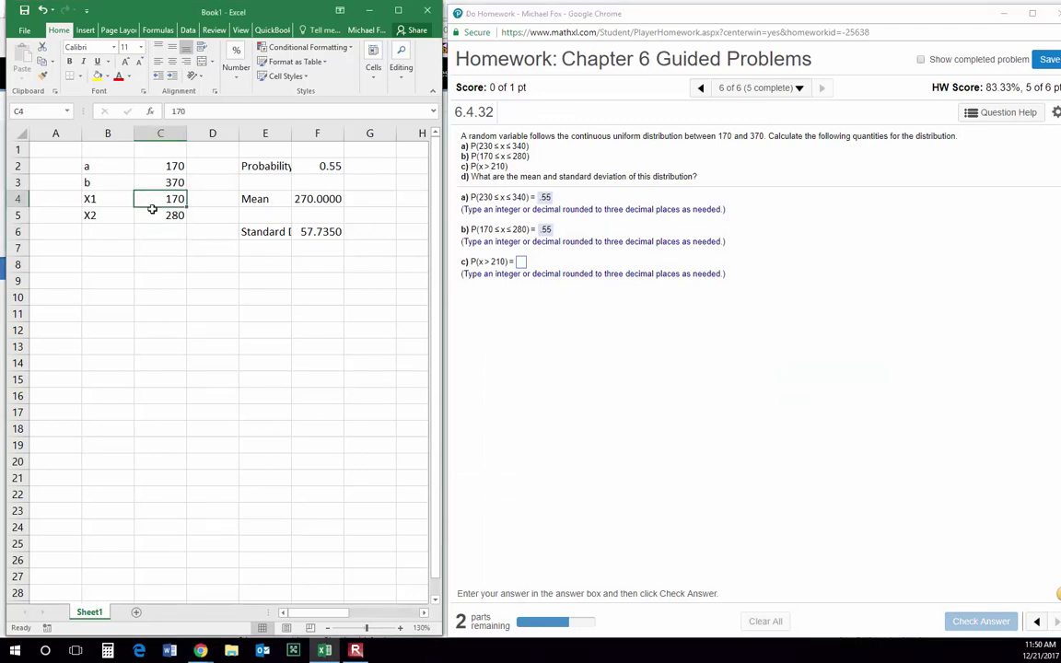
text(210)
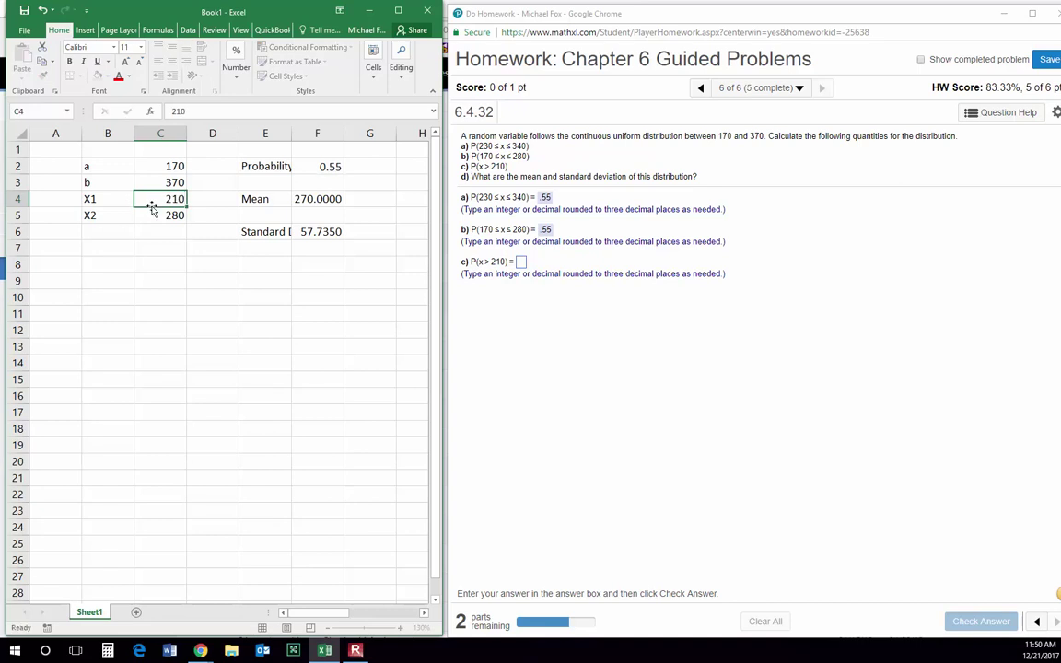
key(Return)
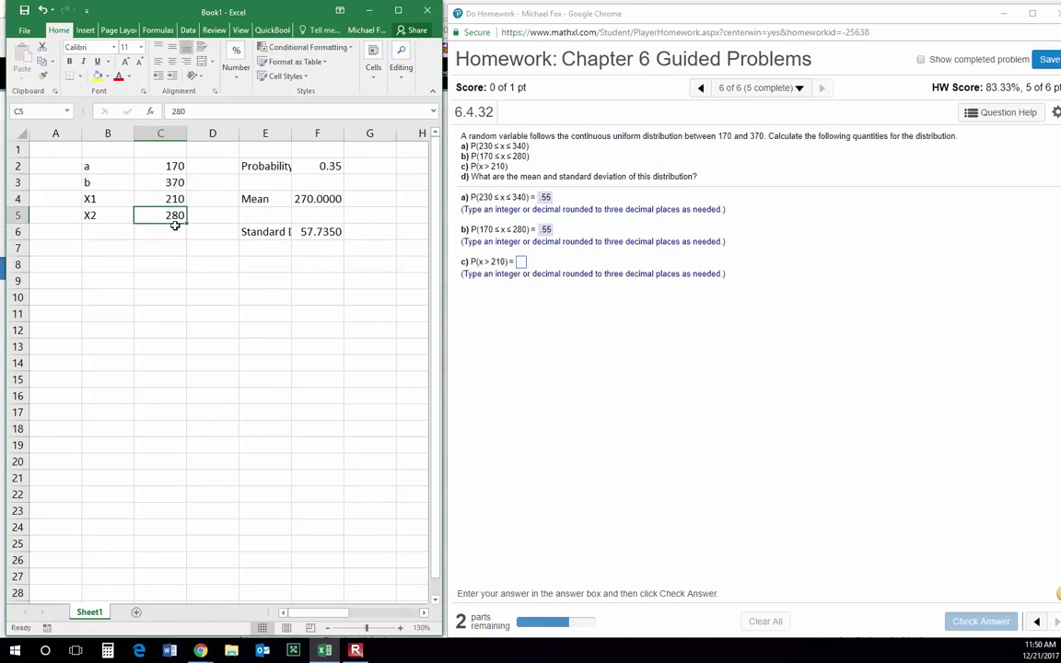
text(370)
key(Return)
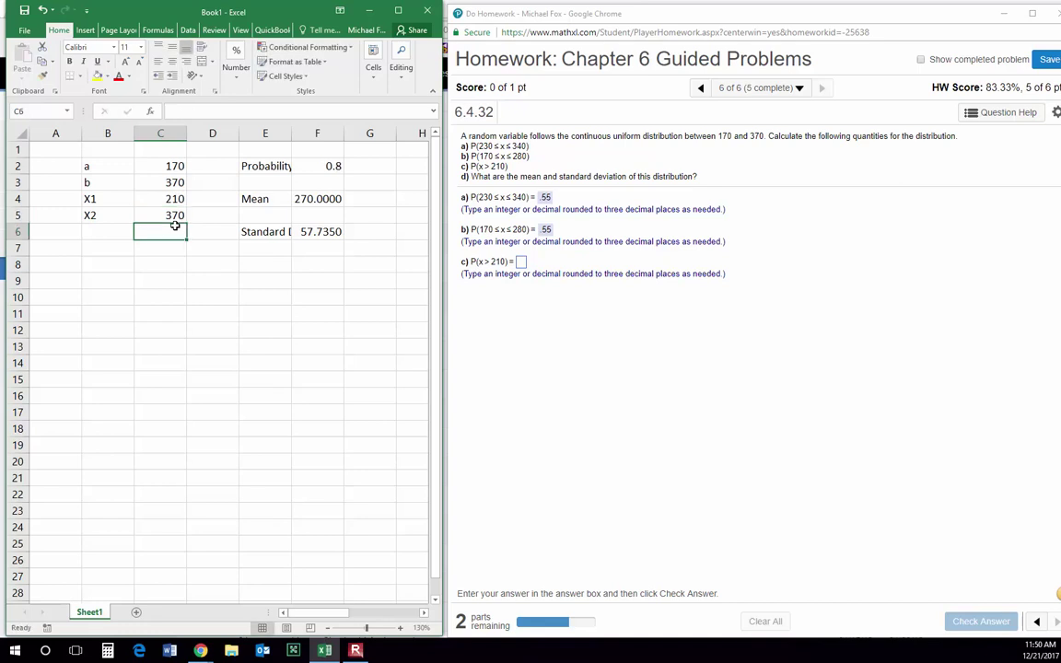
- Submit .8 as the part c probability on the homework page and continue to part d
click(521, 262)
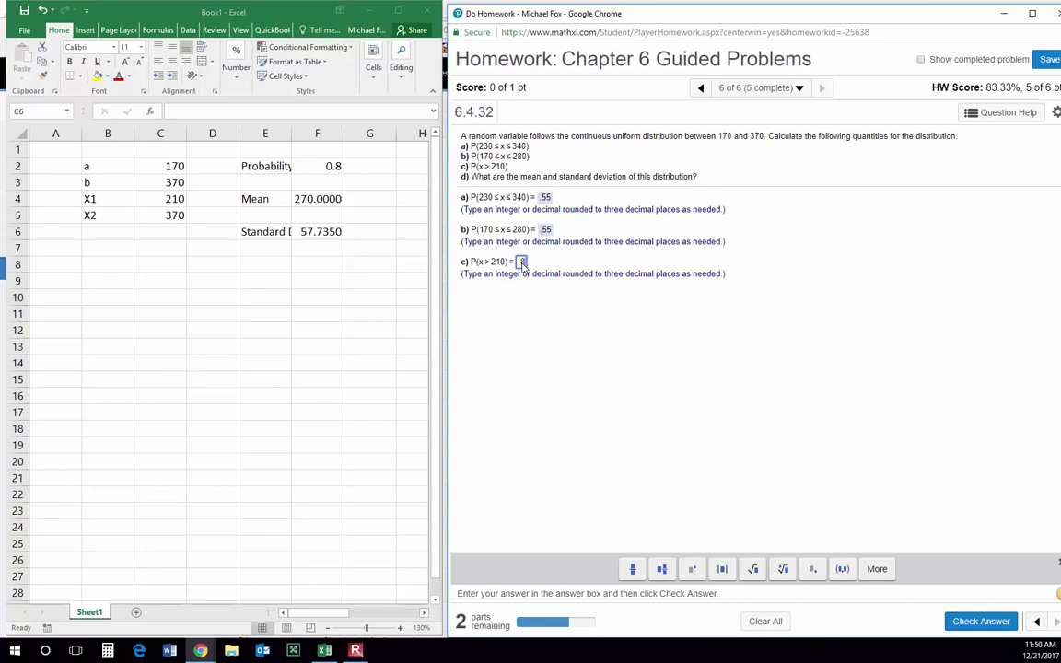
key(Return)
key(Return)
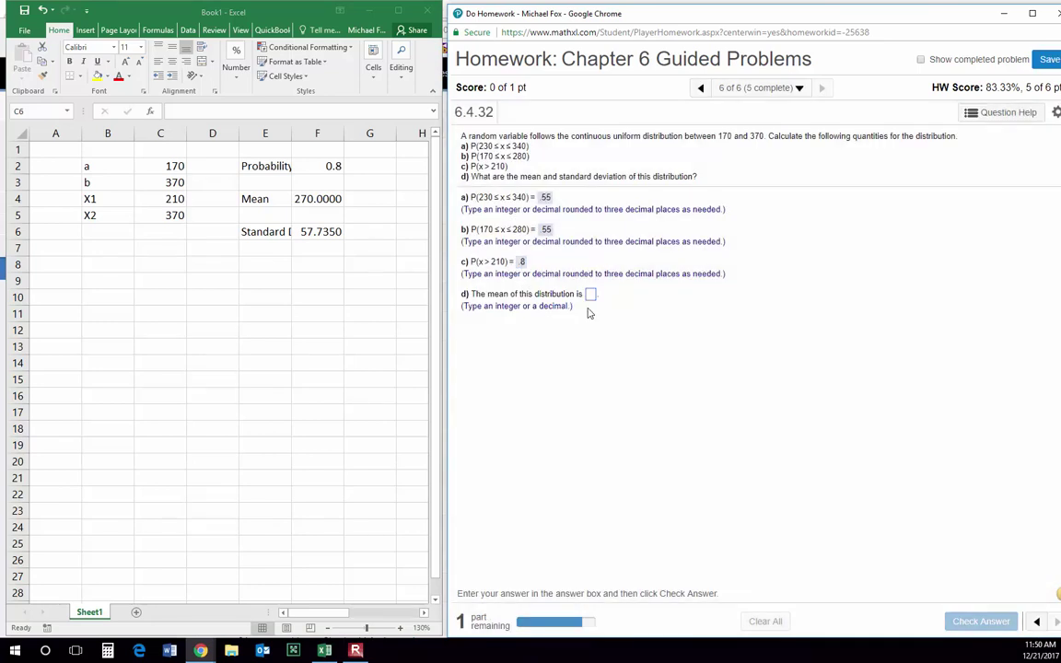
- Check the mean formula in Excel cell F4 and submit 270 as the distribution's mean in part d
click(322, 201)
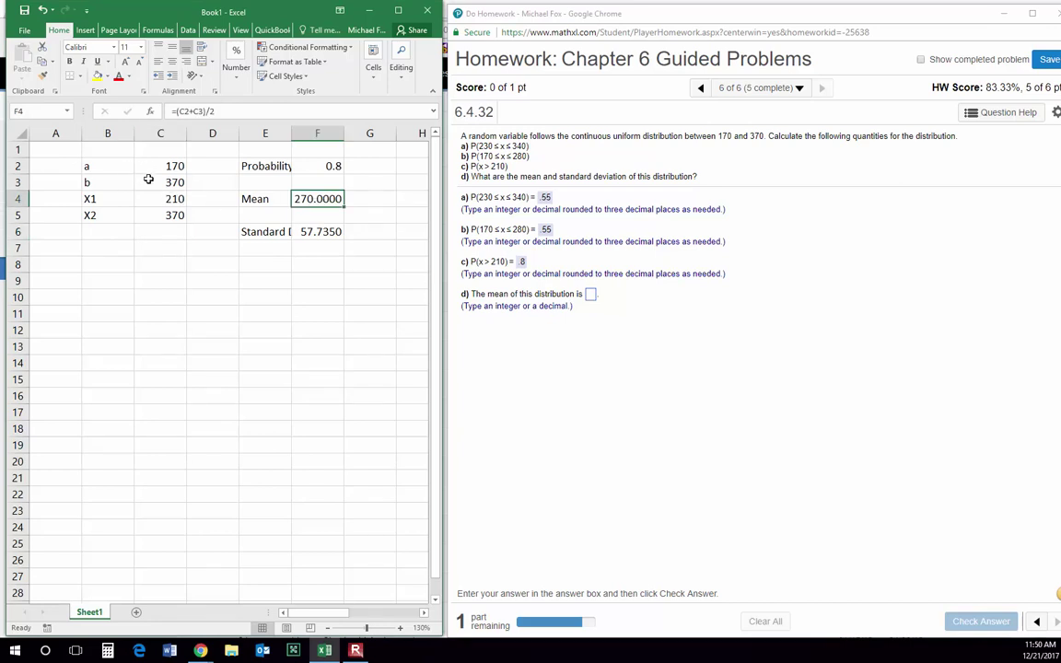
click(590, 294)
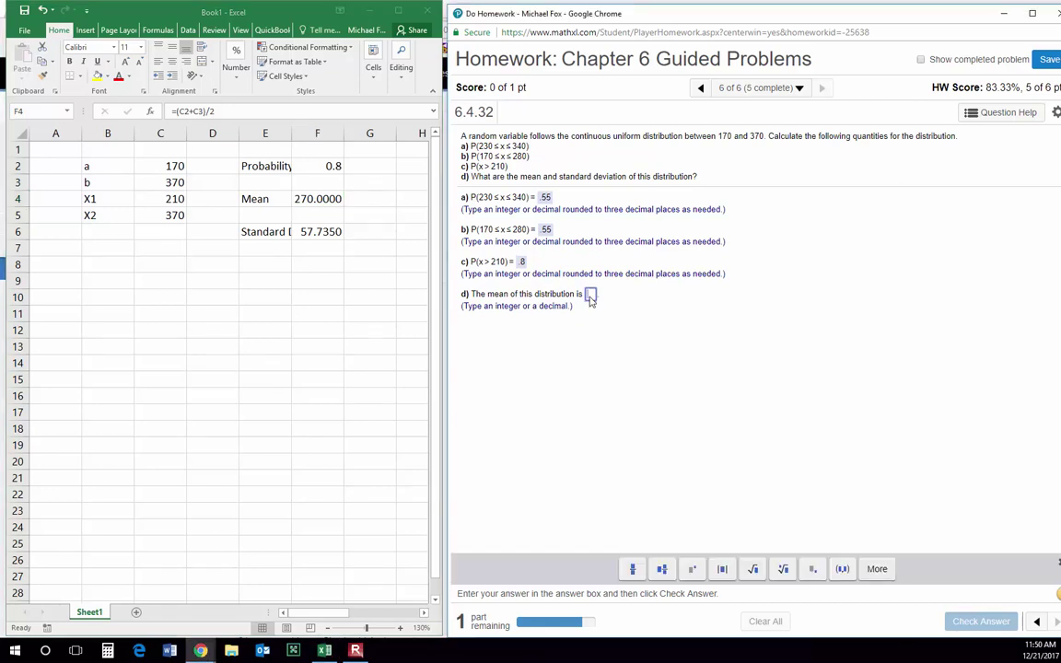
text(270)
key(Return)
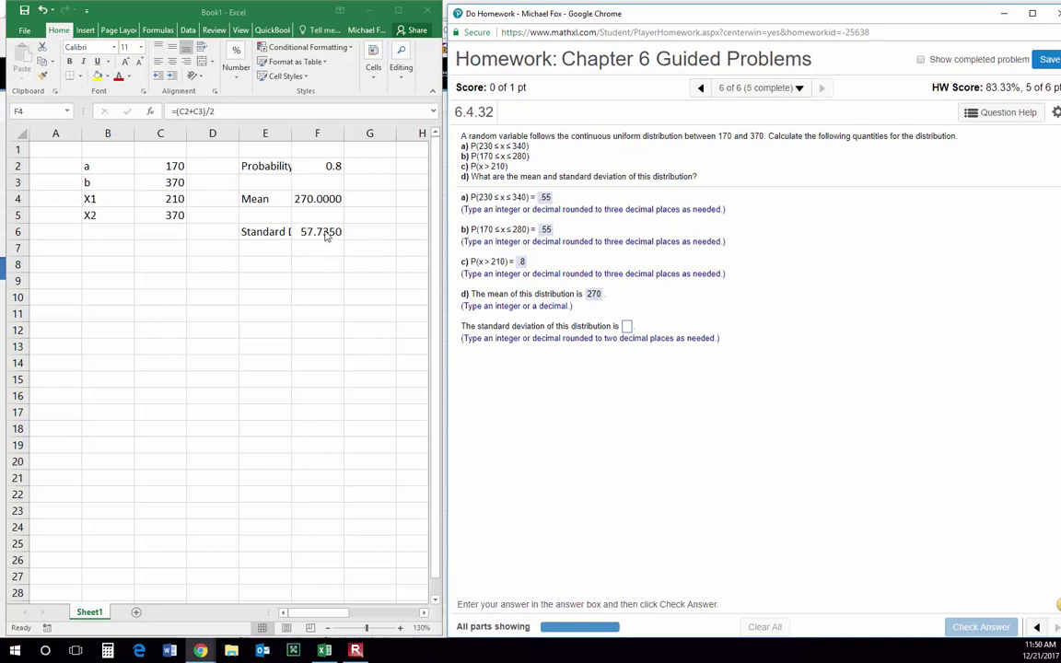
- Check the standard deviation formula in Excel cell F6, submit 57.74 as the standard deviation and close the feedback message
click(324, 232)
click(323, 232)
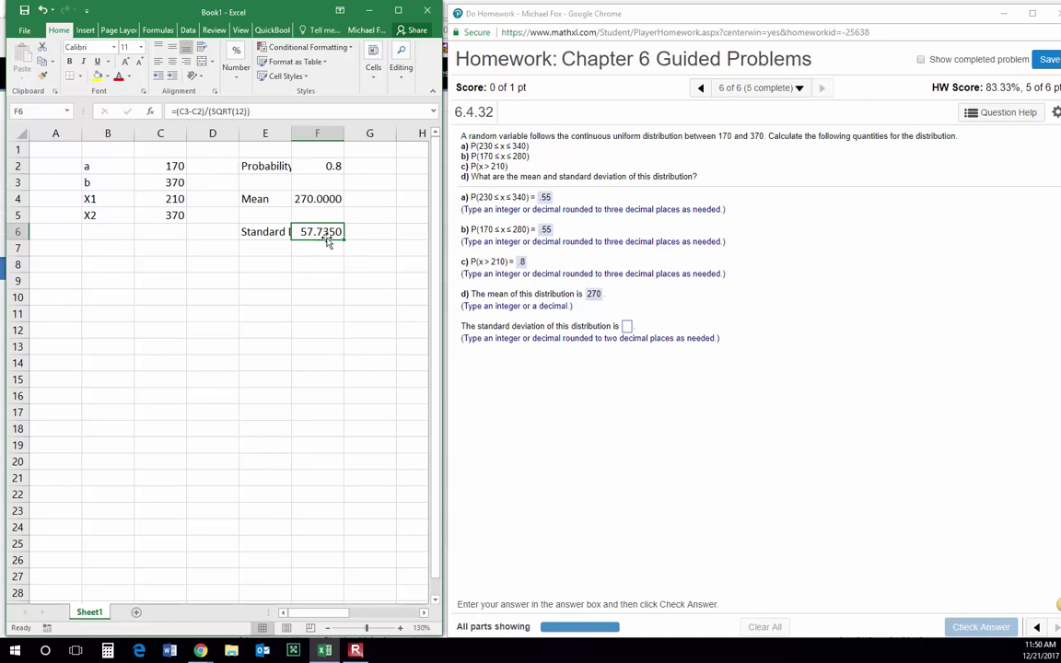
click(625, 326)
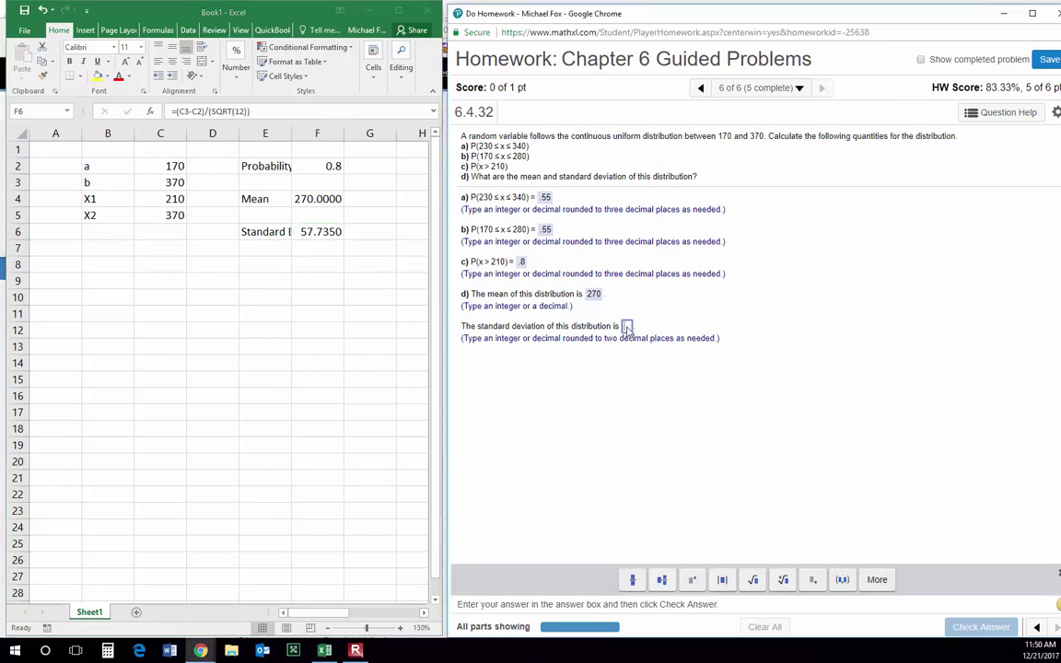
text(57.74)
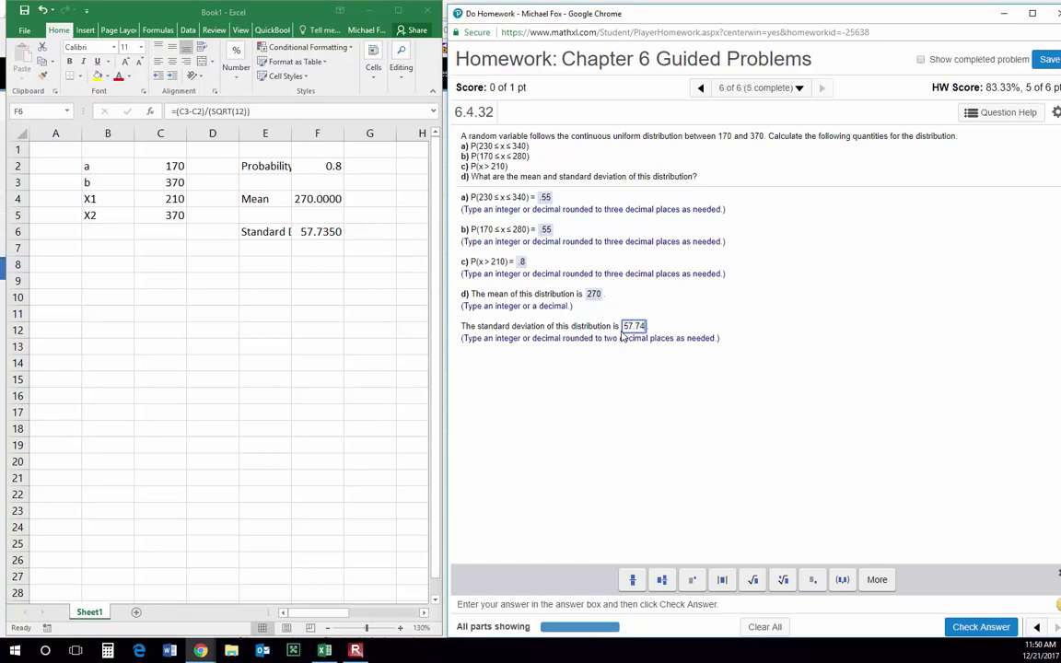
key(Return)
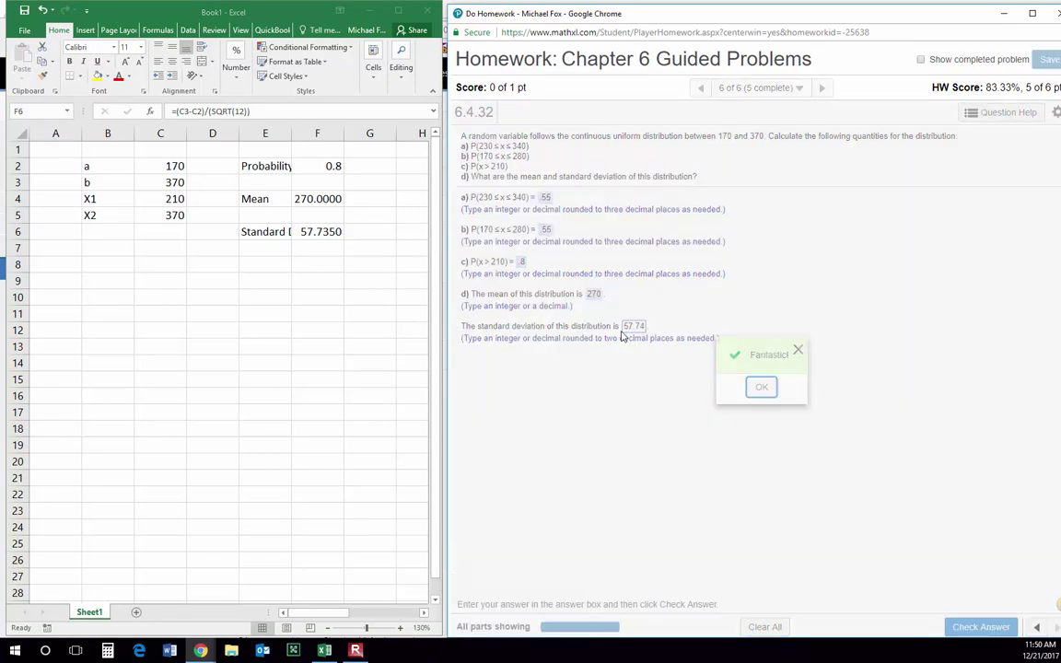
key(Return)
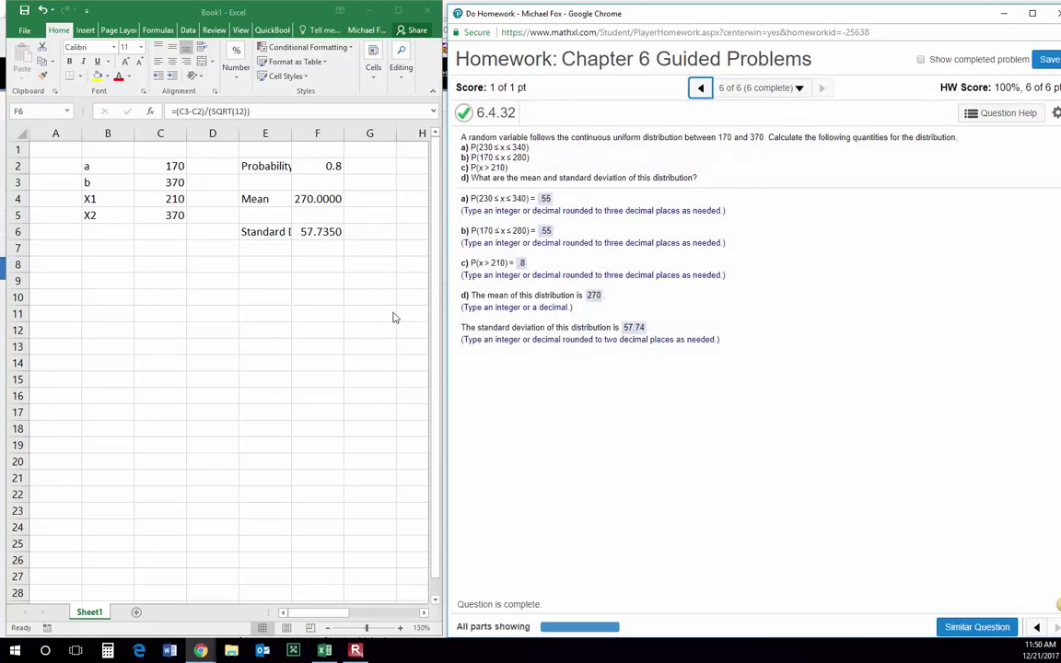